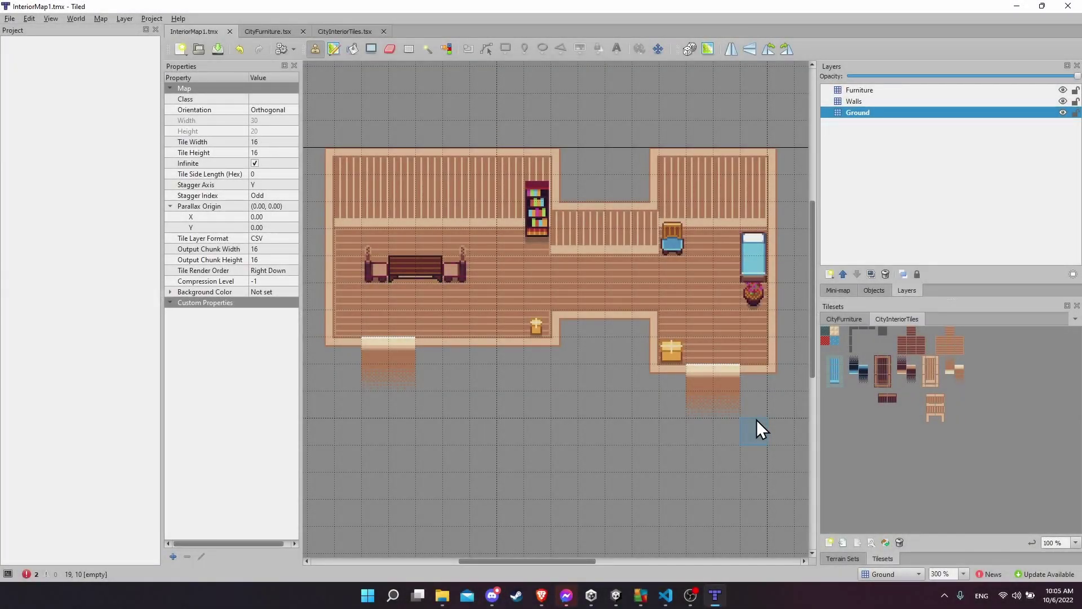
Look over the Unity project and the itch.io pages for Tiled Map Editor and SuperTiled2Unity in the browser.
{"action": "left_click", "coordinate": [616, 596]}
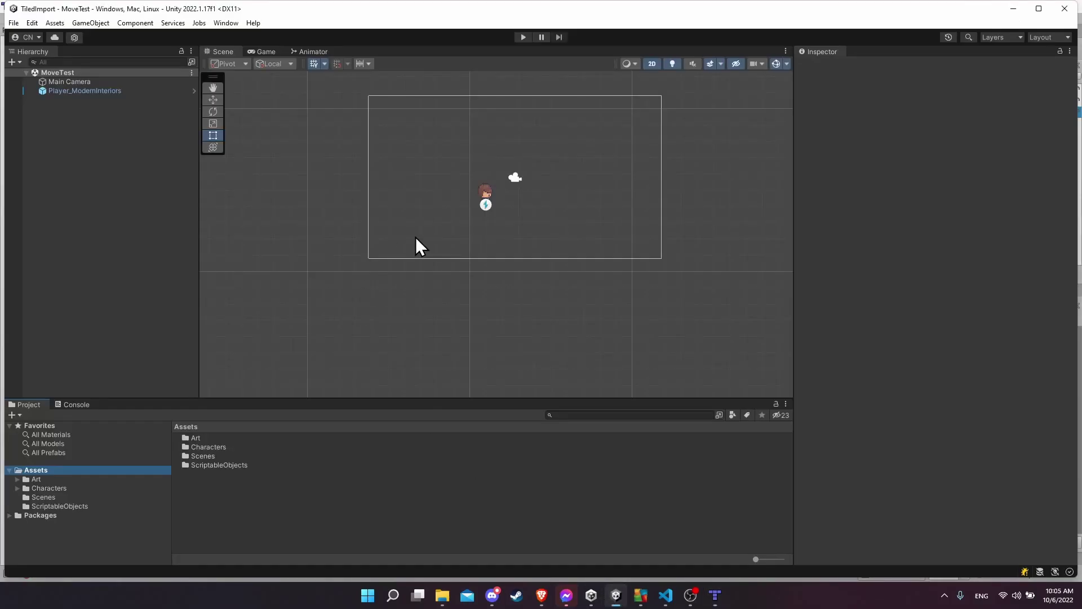
{"action": "left_click", "coordinate": [542, 595]}
{"action": "left_click", "coordinate": [258, 10]}
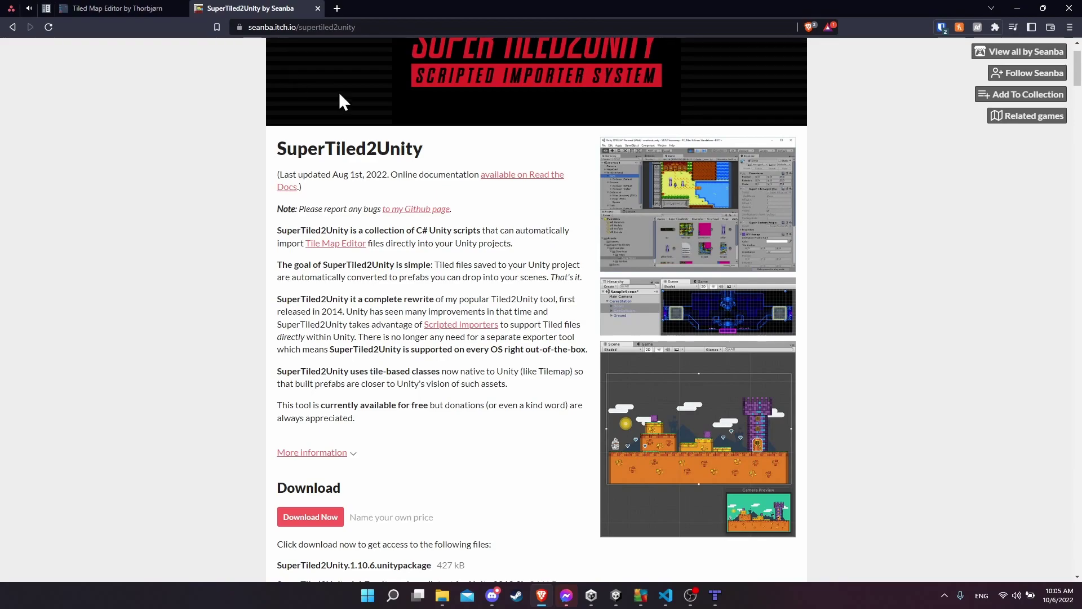
{"action": "left_click", "coordinate": [127, 10]}
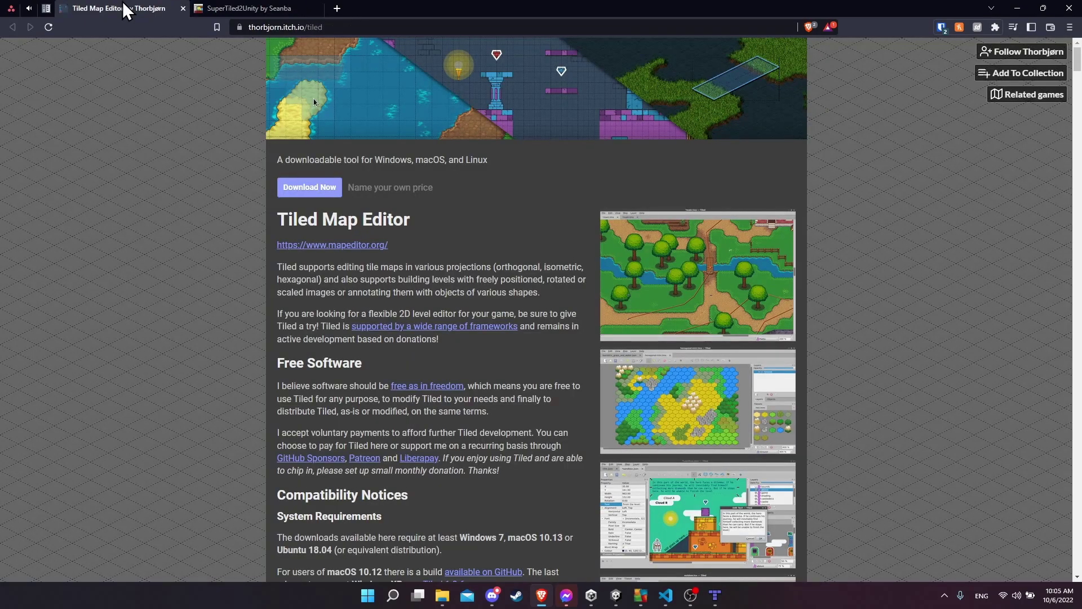
{"action": "left_click", "coordinate": [229, 8]}
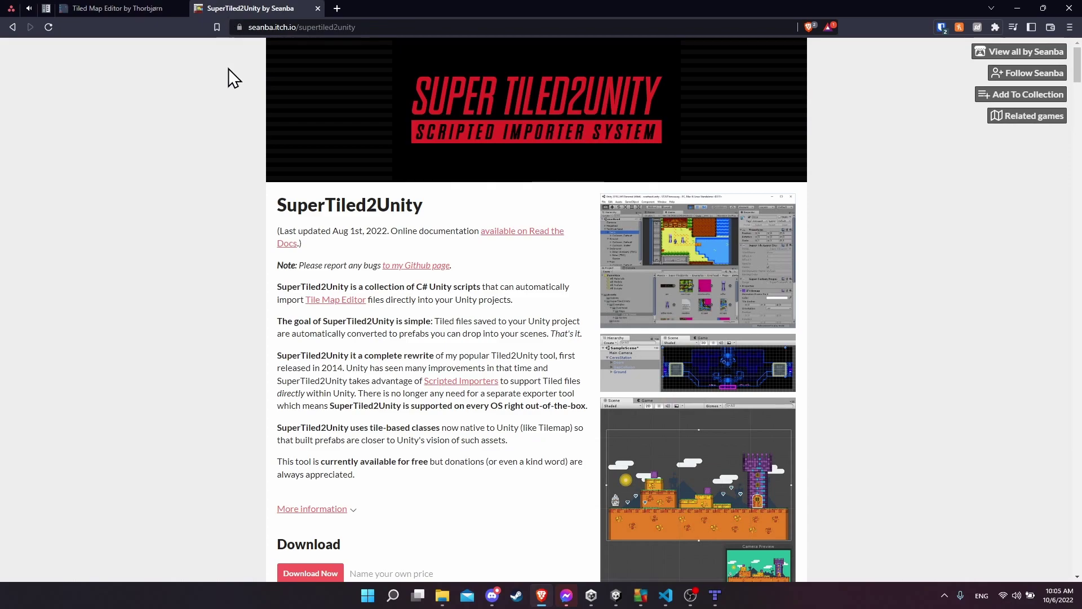
{"action": "key", "text": "alt+Tab"}
{"action": "key", "text": "alt+Tab"}
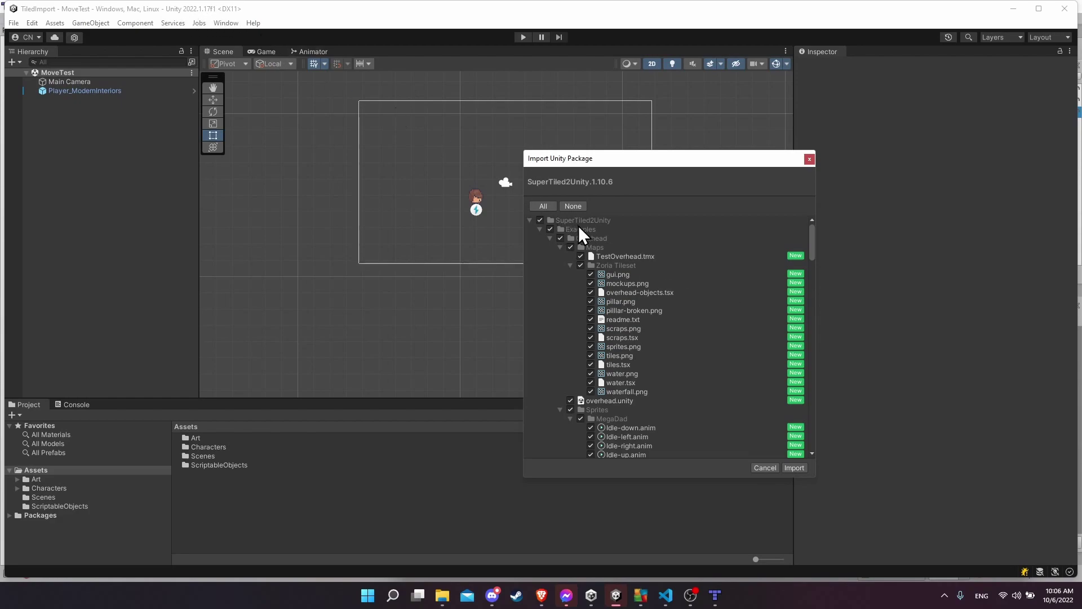
Import the SuperTiled2Unity package into the Unity project without its Examples folder, and open the imported folder.
{"action": "left_click", "coordinate": [540, 228]}
{"action": "left_click", "coordinate": [550, 229]}
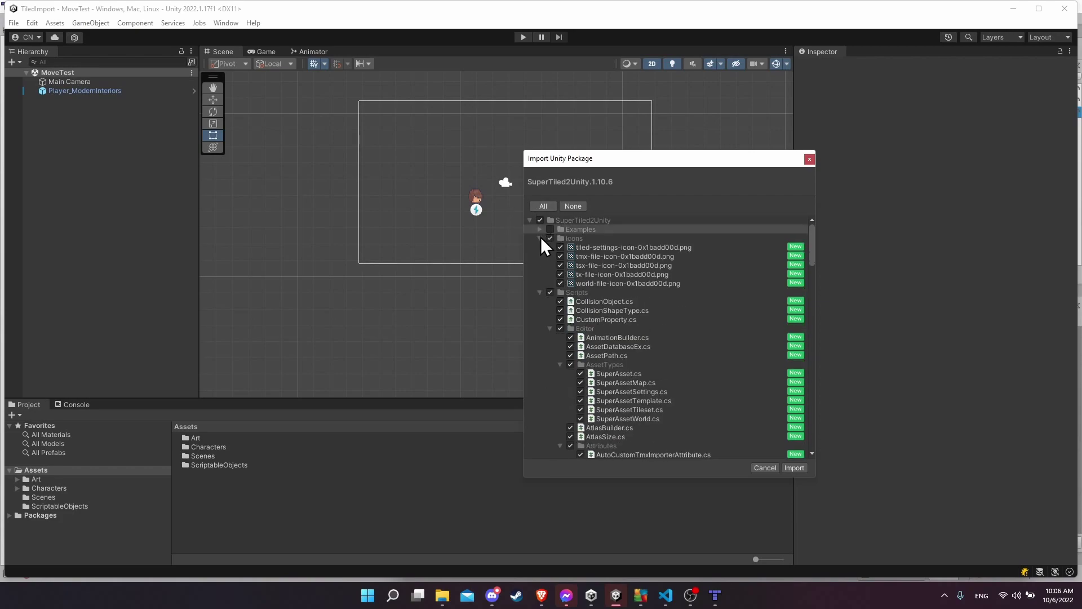
{"action": "left_click", "coordinate": [540, 238]}
{"action": "left_click", "coordinate": [540, 247]}
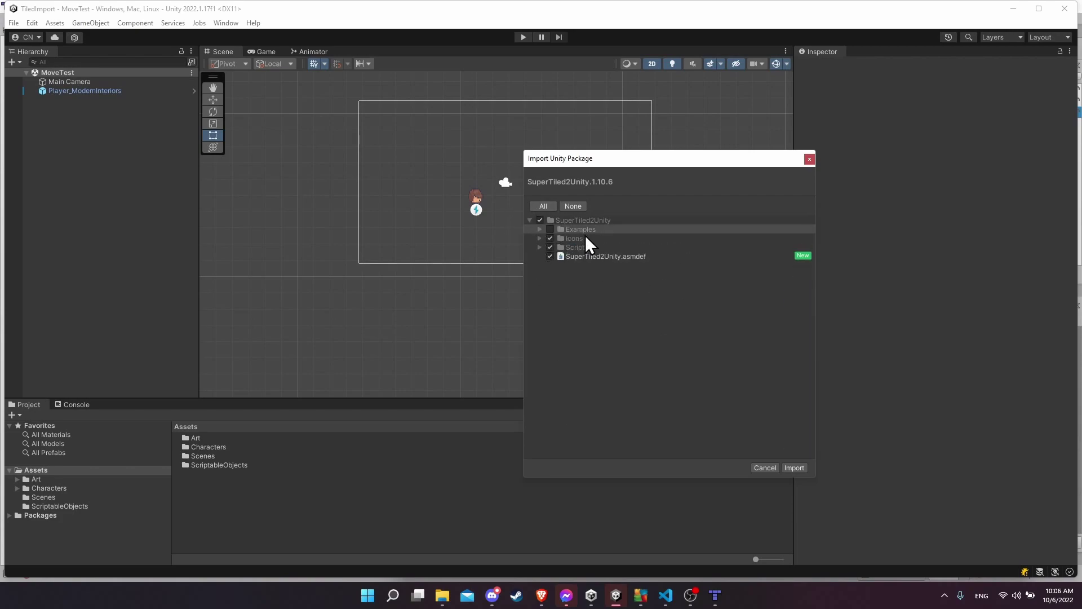
{"action": "left_click", "coordinate": [793, 468]}
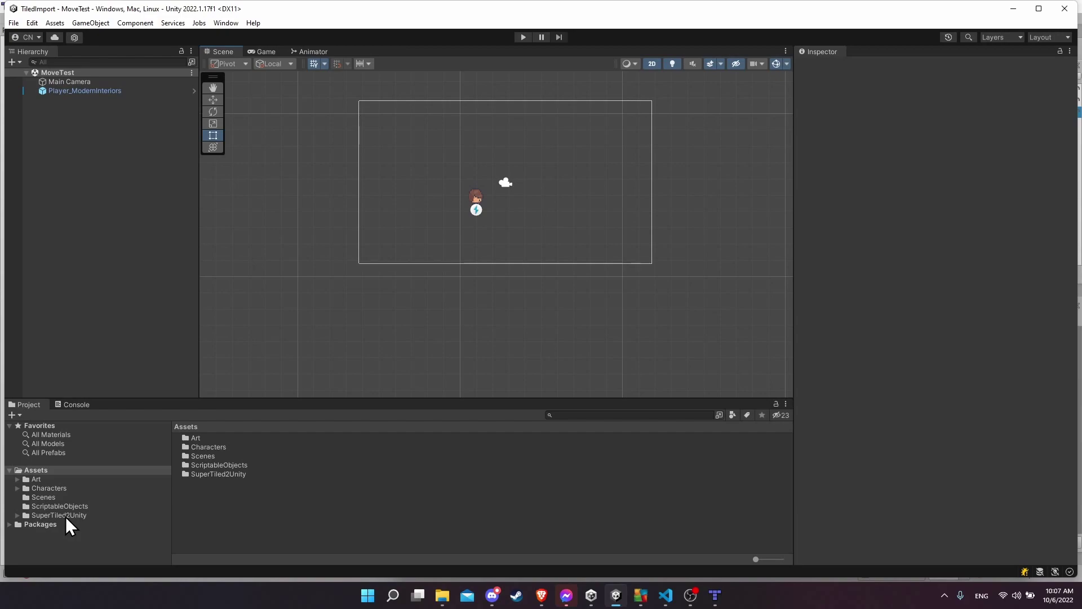
{"action": "left_click", "coordinate": [65, 515]}
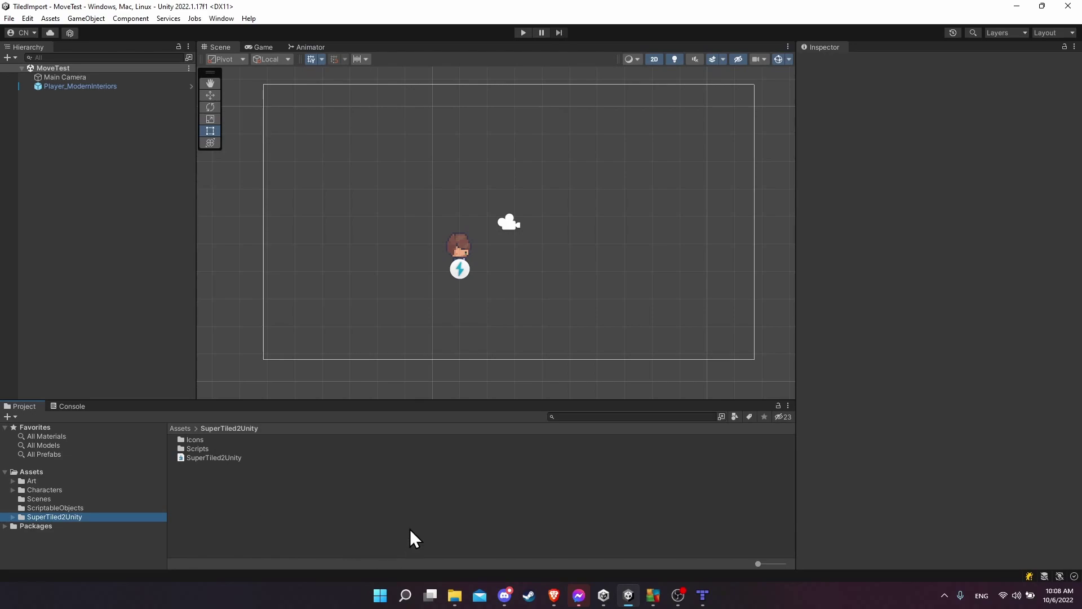
Show the project's Assets folder in File Explorer and open it.
{"action": "left_click", "coordinate": [31, 472]}
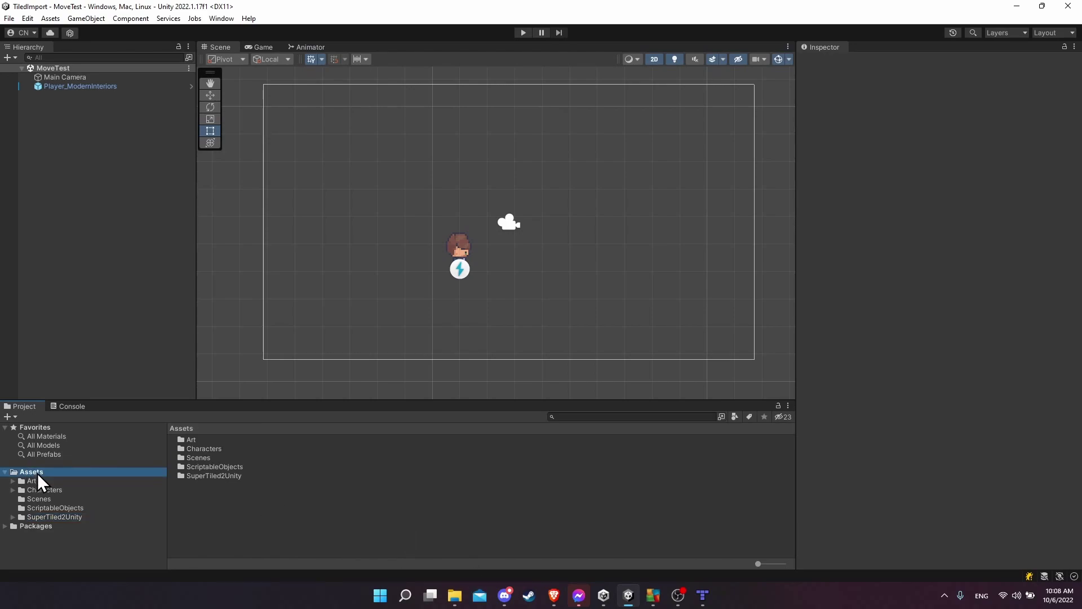
{"action": "right_click", "coordinate": [245, 491]}
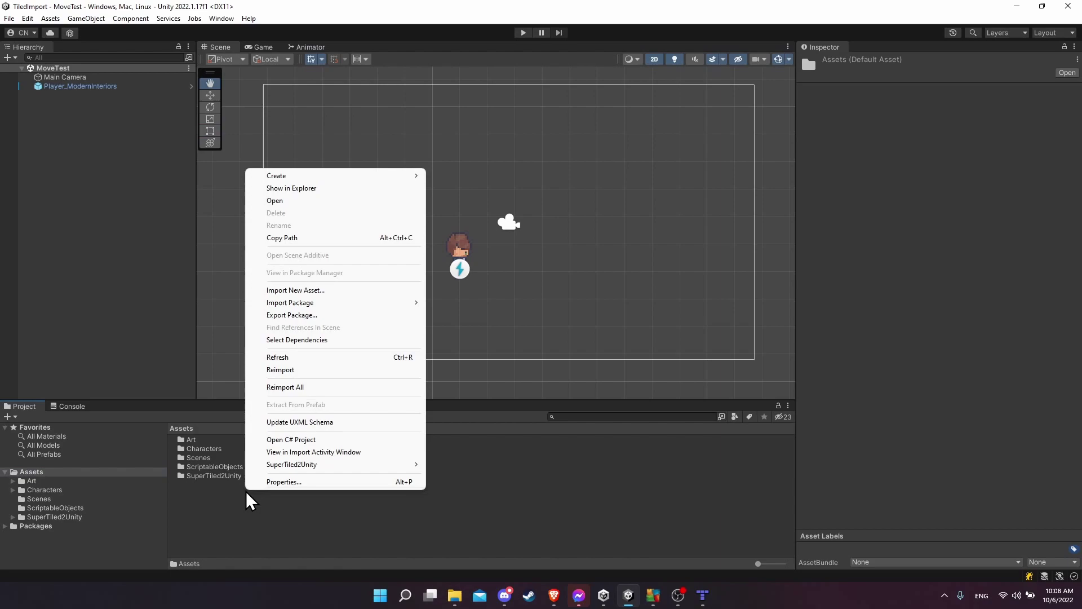
{"action": "left_click", "coordinate": [300, 186]}
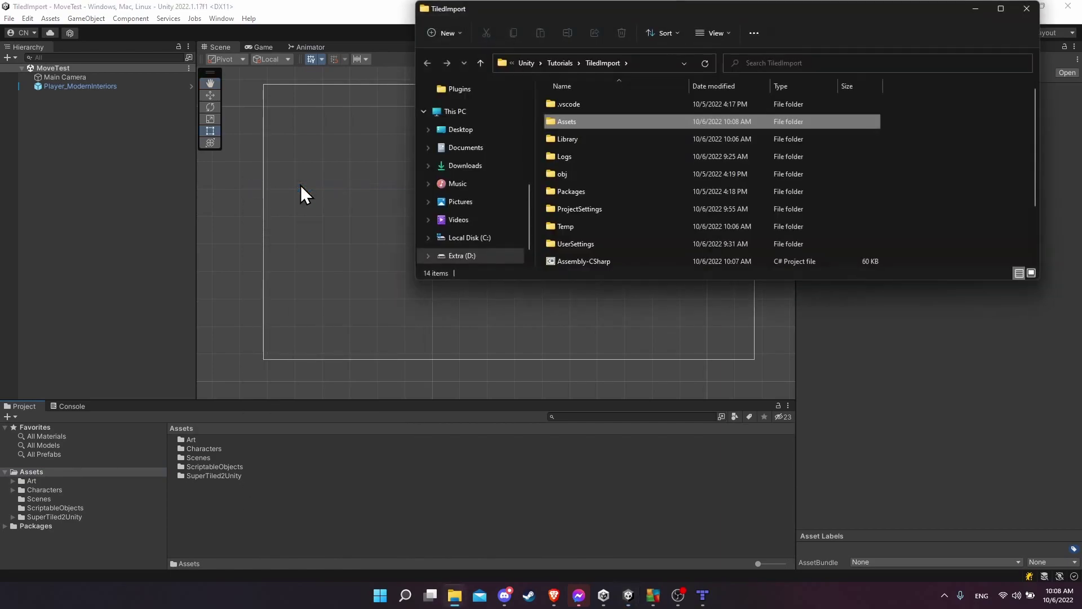
{"action": "double_click", "coordinate": [624, 121]}
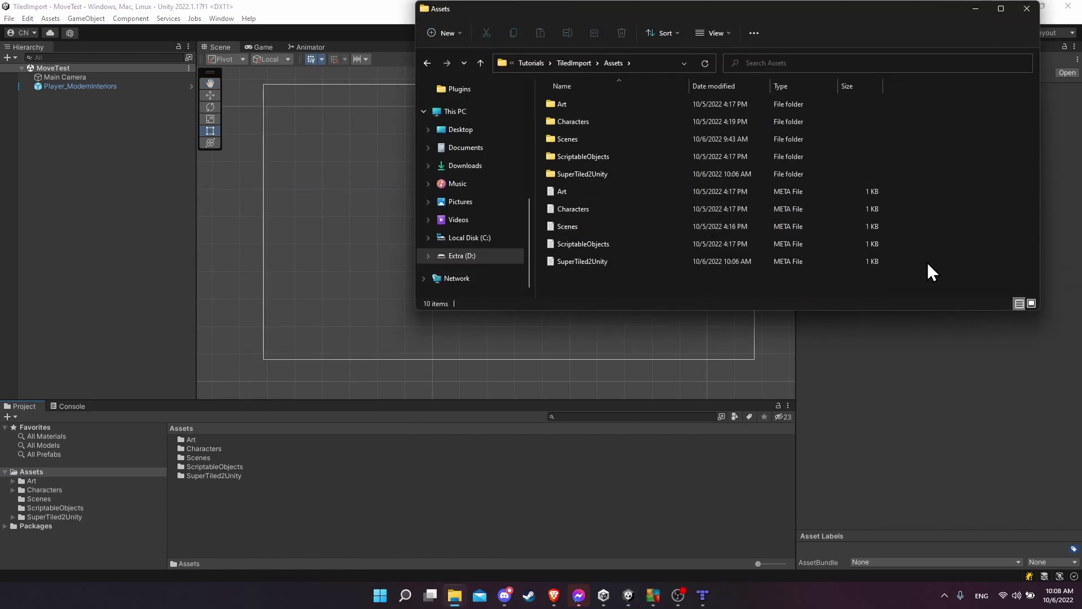
{"action": "left_click_drag", "start_coordinate": [927, 262], "coordinate": [942, 145]}
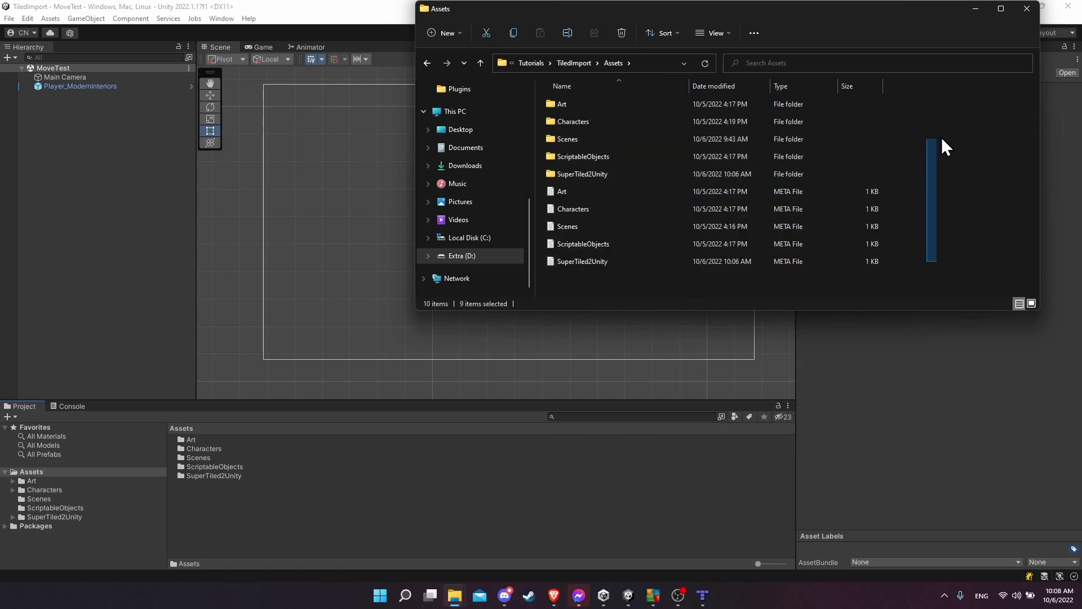
Browse the source Pixels folder in a second File Explorer window and open the Tilesets folder inside its Tiled folder.
{"action": "key", "text": "alt+Tab"}
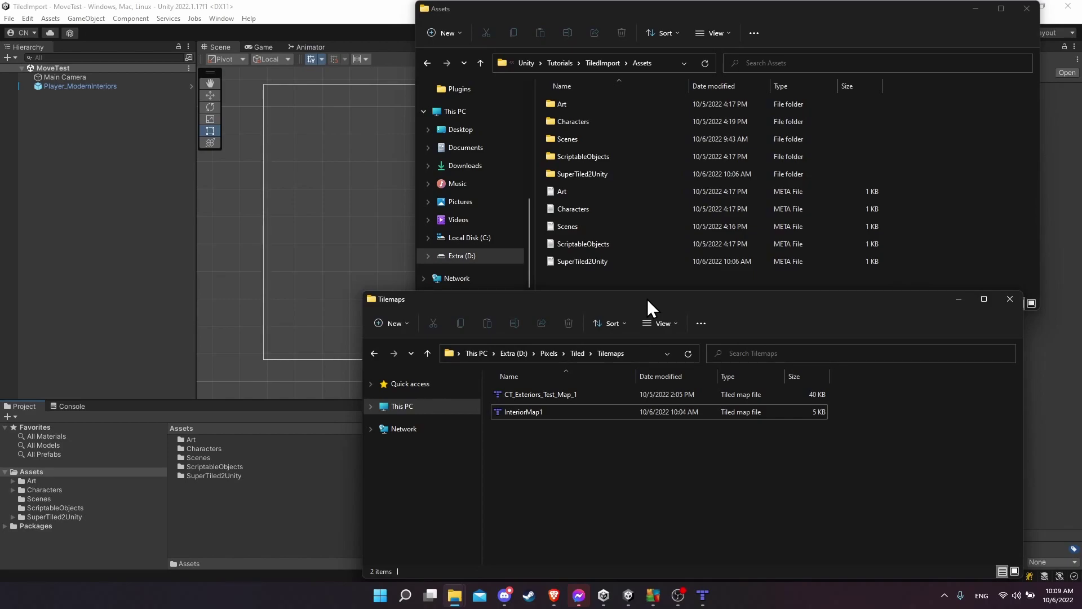
{"action": "left_click", "coordinate": [578, 353]}
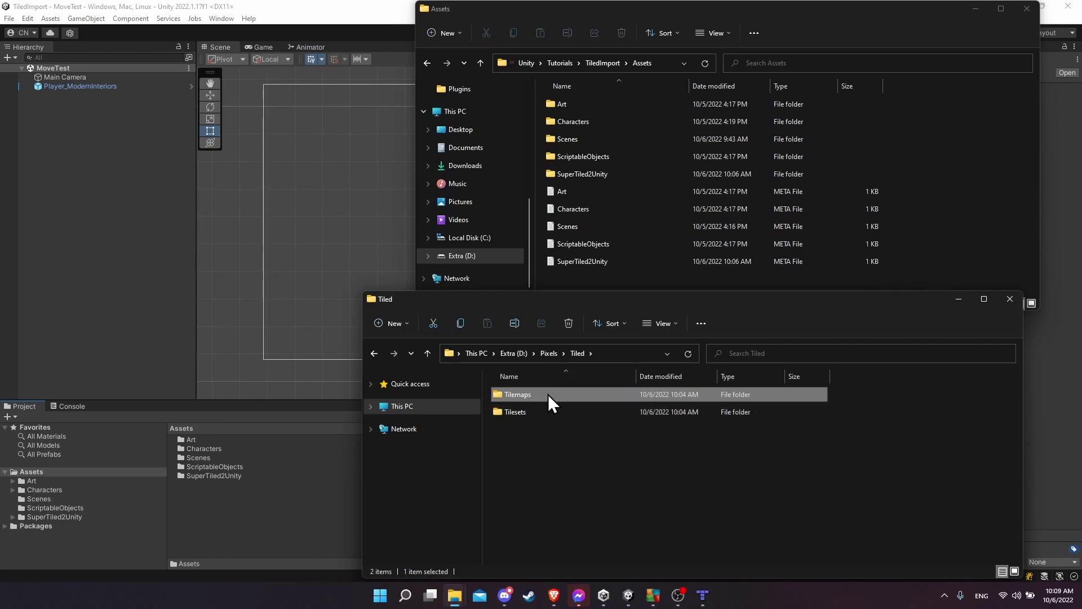
{"action": "key", "text": "BackSpace"}
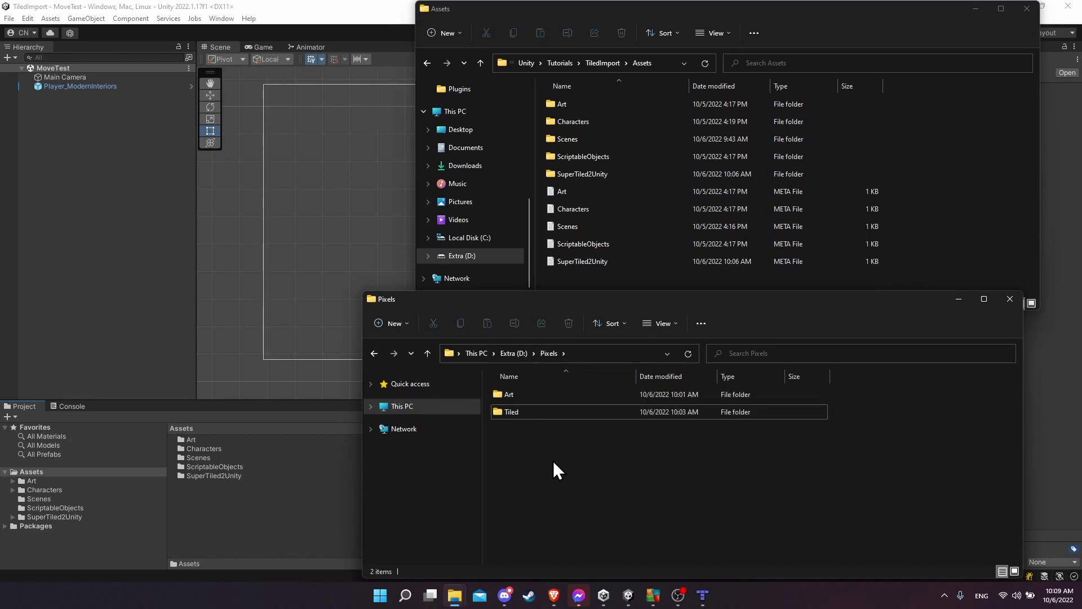
{"action": "left_click", "coordinate": [514, 414]}
{"action": "mouse_move", "coordinate": [528, 413]}
{"action": "left_mouse_down"}
{"action": "mouse_move", "coordinate": [529, 400]}
{"action": "mouse_move", "coordinate": [539, 430]}
{"action": "mouse_move", "coordinate": [514, 417]}
{"action": "left_mouse_up"}
{"action": "double_click", "coordinate": [519, 414]}
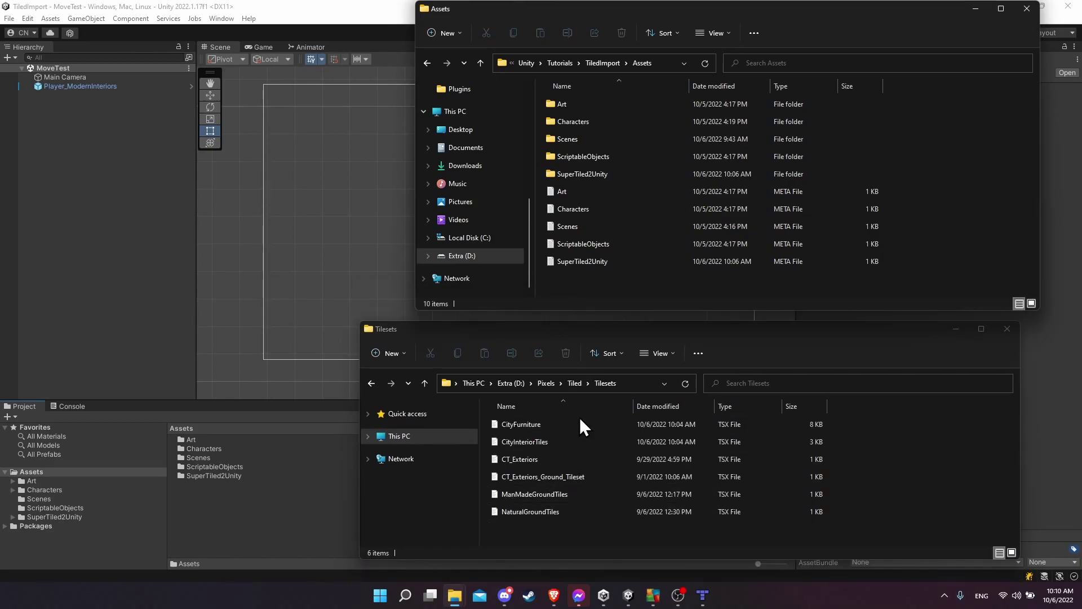
Create a folder named Tiled in the project's Assets folder, with Tilemaps and Tilesets subfolders inside it.
{"action": "right_click", "coordinate": [566, 275]}
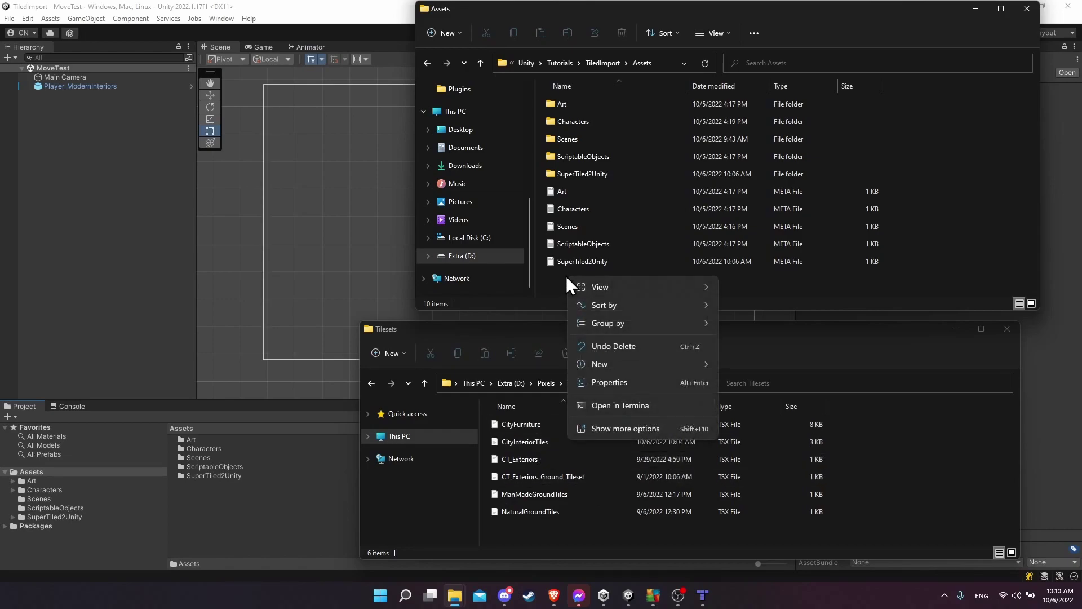
{"action": "mouse_move", "coordinate": [638, 364]}
{"action": "left_click", "coordinate": [735, 363]}
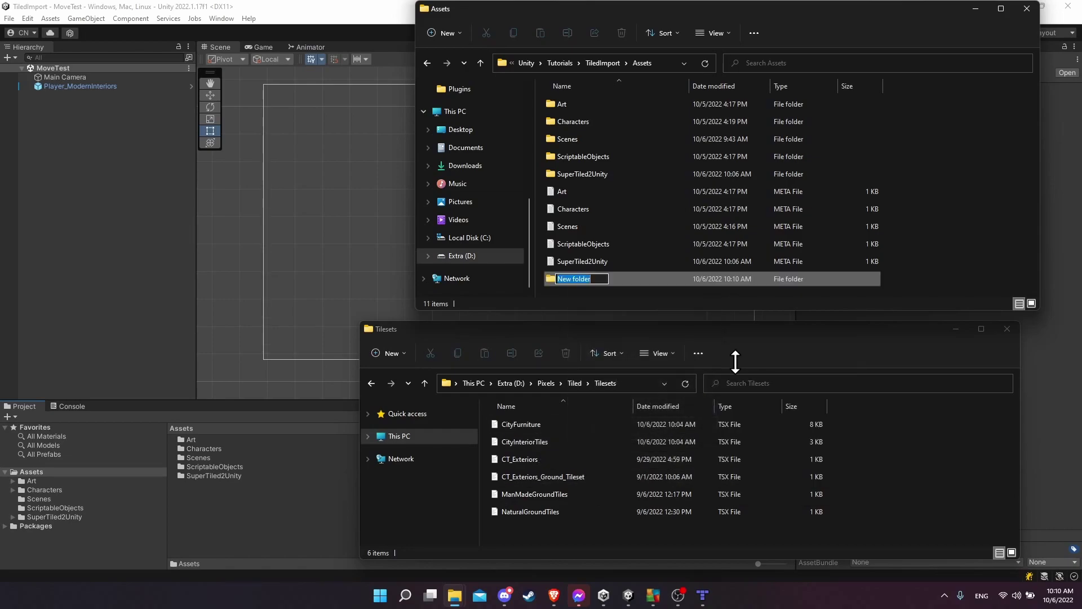
{"action": "type", "text": "Tiled"}
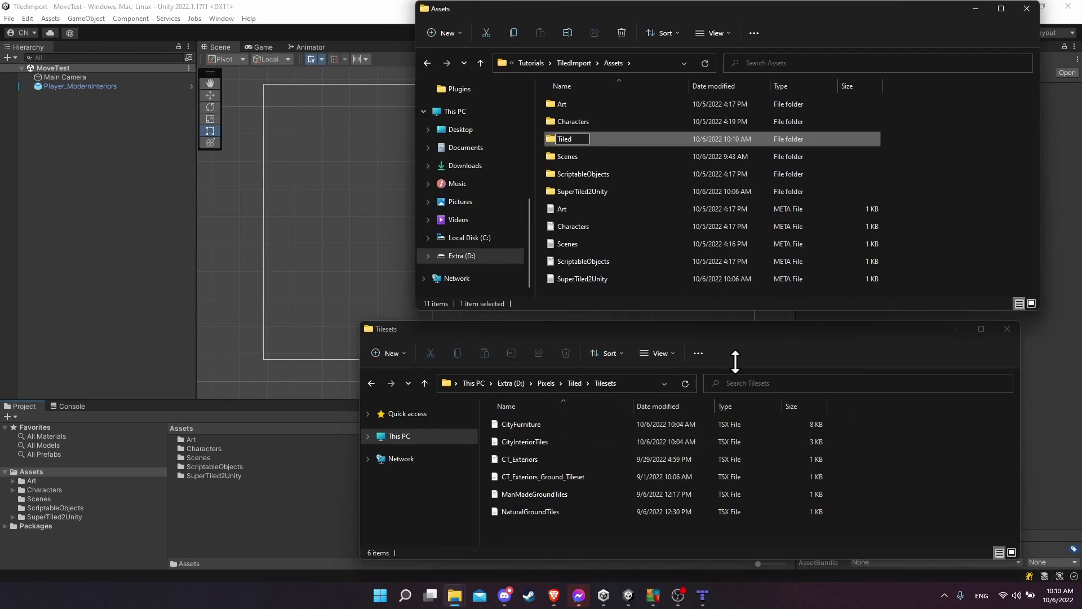
{"action": "key", "text": "Return"}
{"action": "key", "text": "Return"}
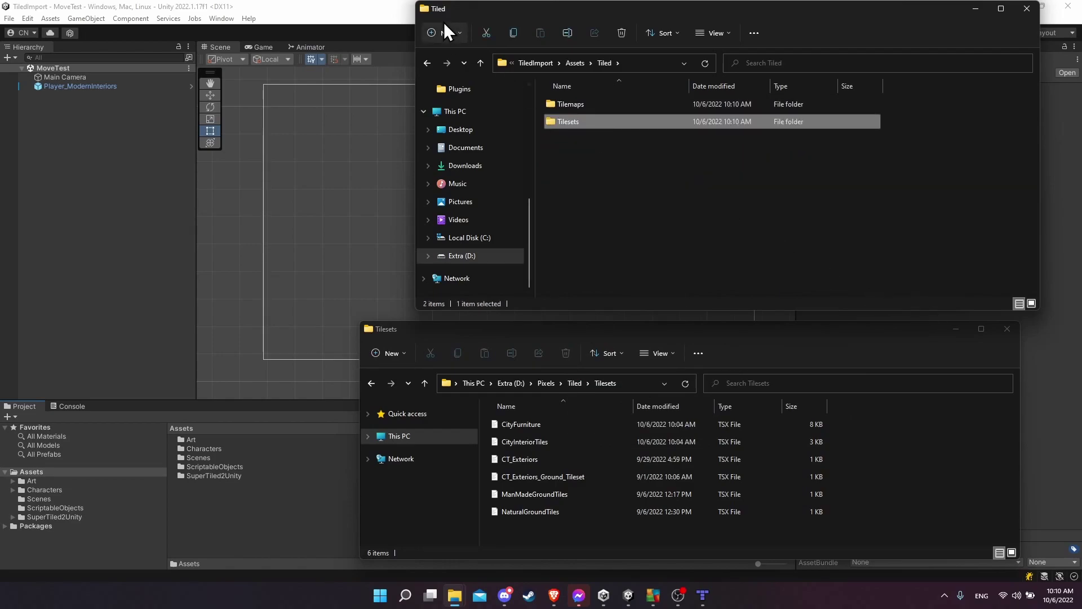
Check the map's tilesets in Tiled, and copy the CityFurniture and CityInteriorTiles files into the Unity project's Tilesets folder.
{"action": "left_click", "coordinate": [702, 595]}
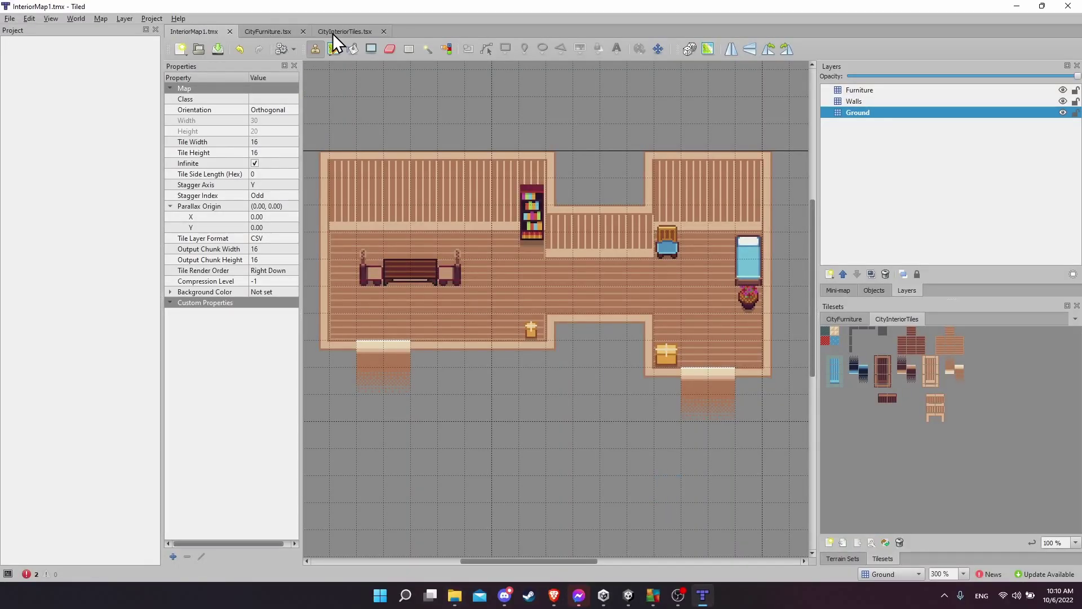
{"action": "left_click", "coordinate": [1016, 6]}
{"action": "left_click", "coordinate": [594, 146]}
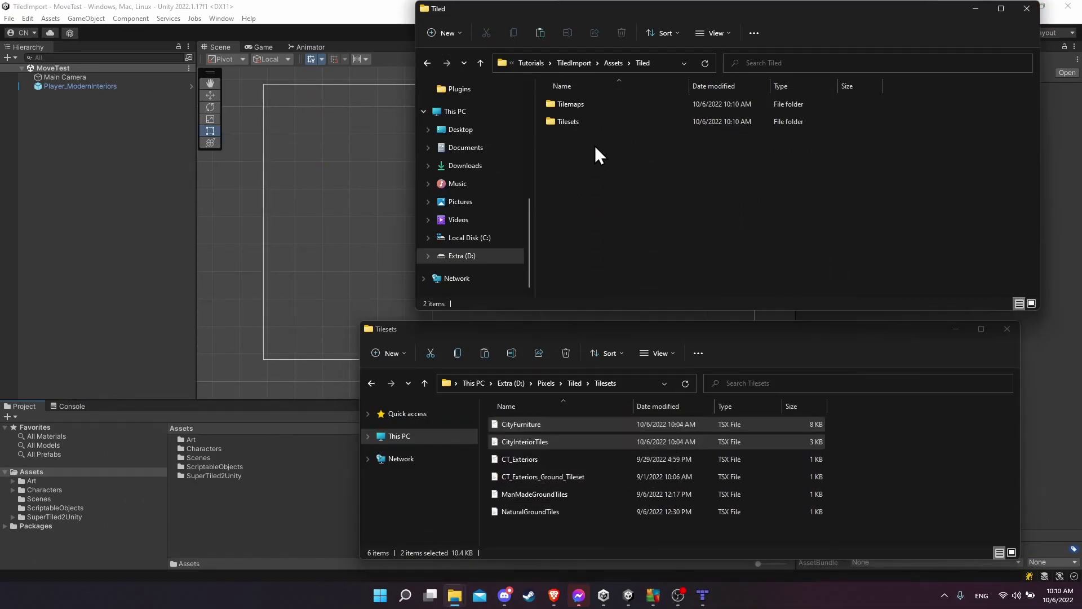
{"action": "double_click", "coordinate": [584, 121]}
{"action": "key", "text": "ctrl+v"}
Copy the InteriorMap1 map file from the source Tilemaps folder into the Unity project's Tilemaps folder.
{"action": "left_click", "coordinate": [573, 383]}
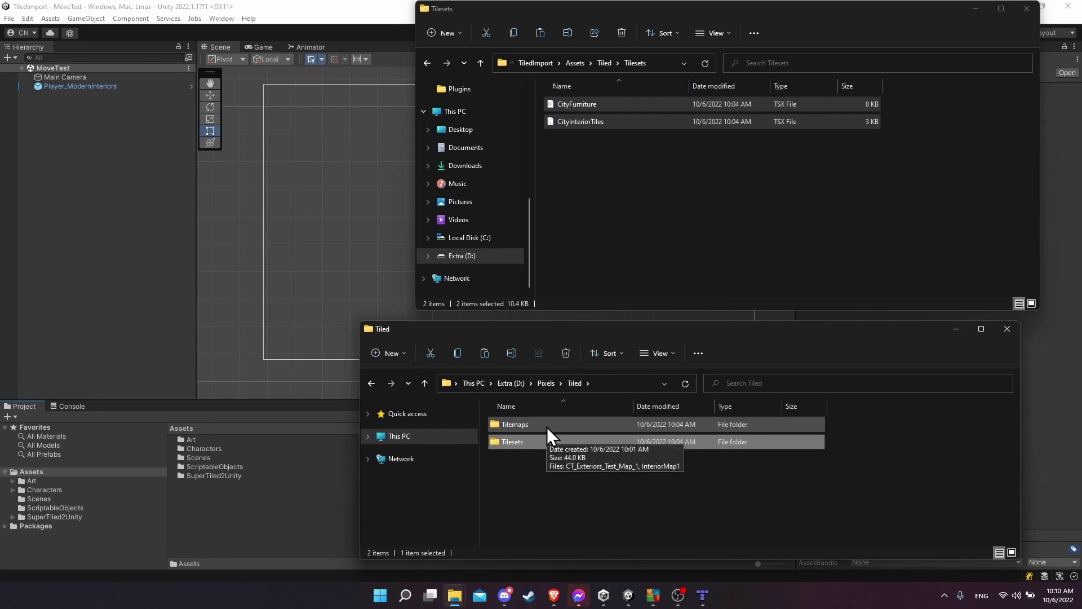
{"action": "double_click", "coordinate": [547, 427]}
{"action": "left_click", "coordinate": [546, 446]}
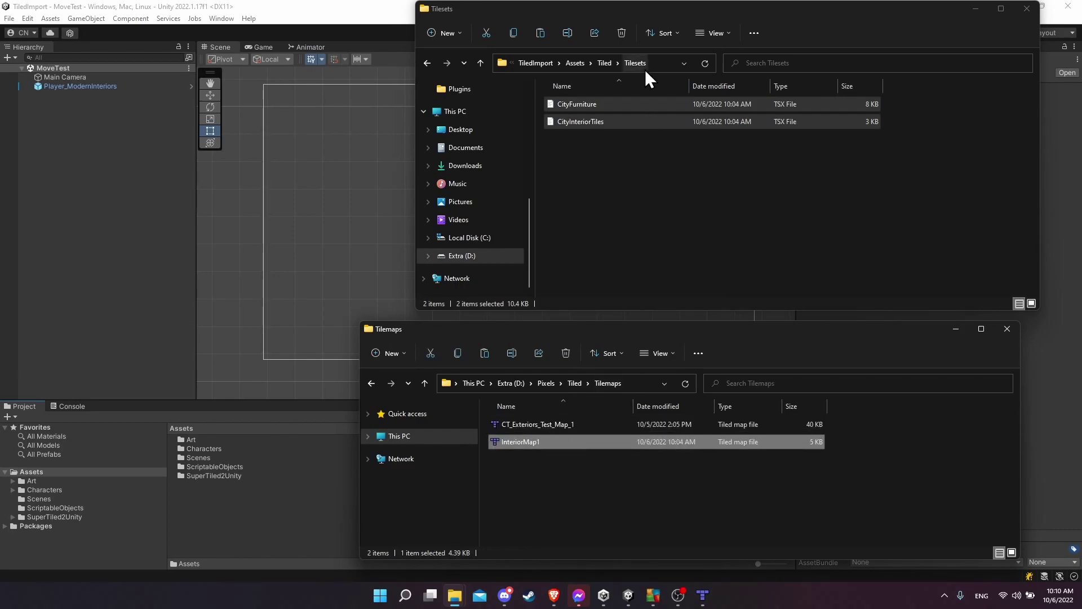
{"action": "left_click", "coordinate": [608, 65]}
{"action": "double_click", "coordinate": [586, 105]}
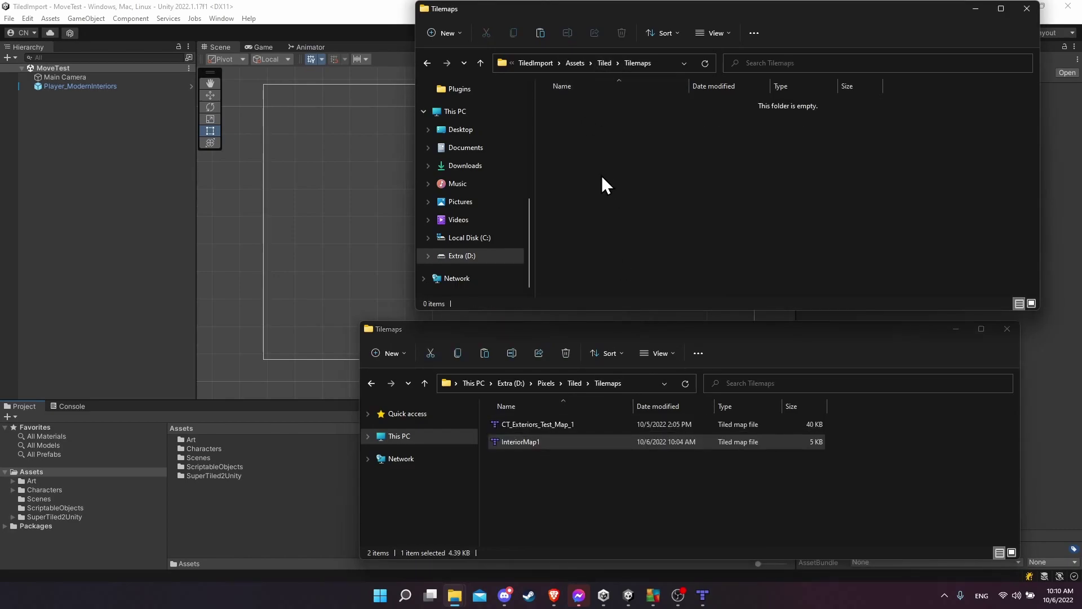
{"action": "key", "text": "ctrl+v"}
Copy the City_Interiors folder from the source Pixels Art folder into the Unity project's Art folder.
{"action": "left_click", "coordinate": [546, 382]}
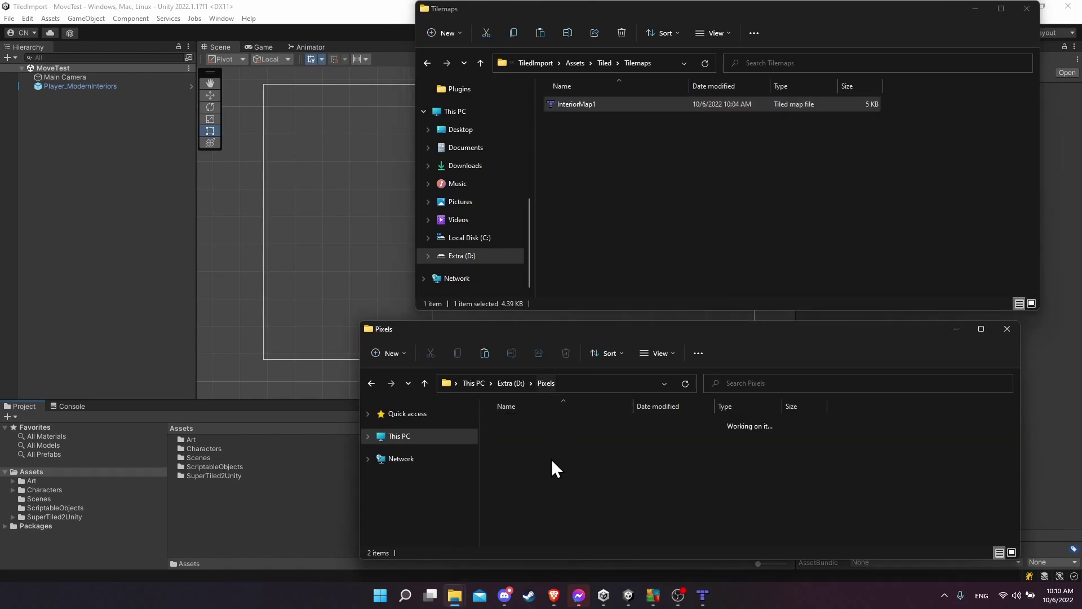
{"action": "left_click", "coordinate": [574, 60]}
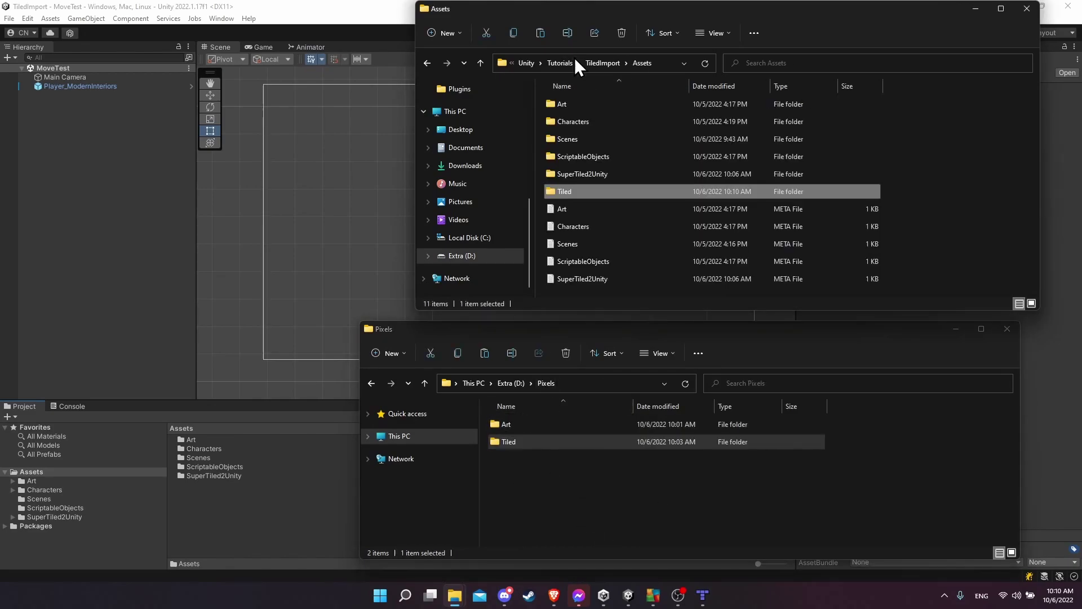
{"action": "double_click", "coordinate": [568, 105]}
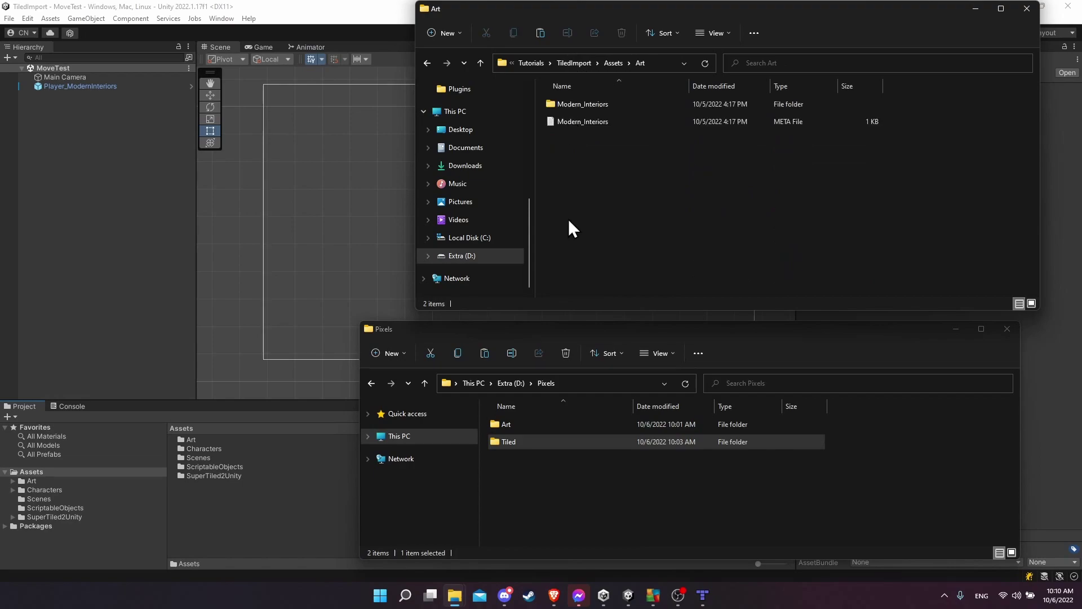
{"action": "left_click", "coordinate": [519, 424]}
{"action": "double_click", "coordinate": [520, 423]}
{"action": "left_click", "coordinate": [536, 444]}
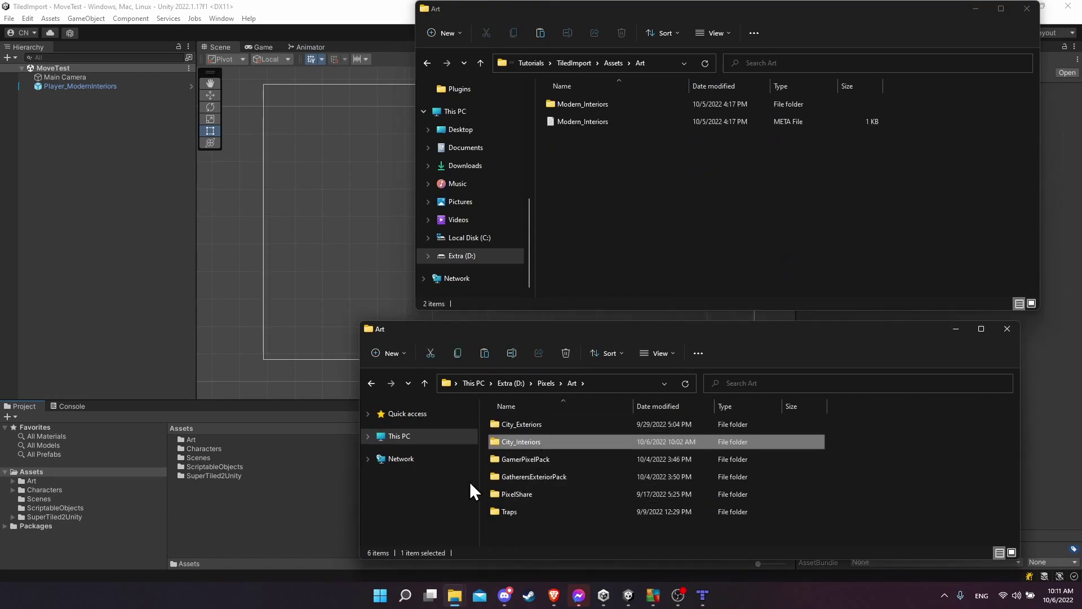
{"action": "double_click", "coordinate": [524, 447]}
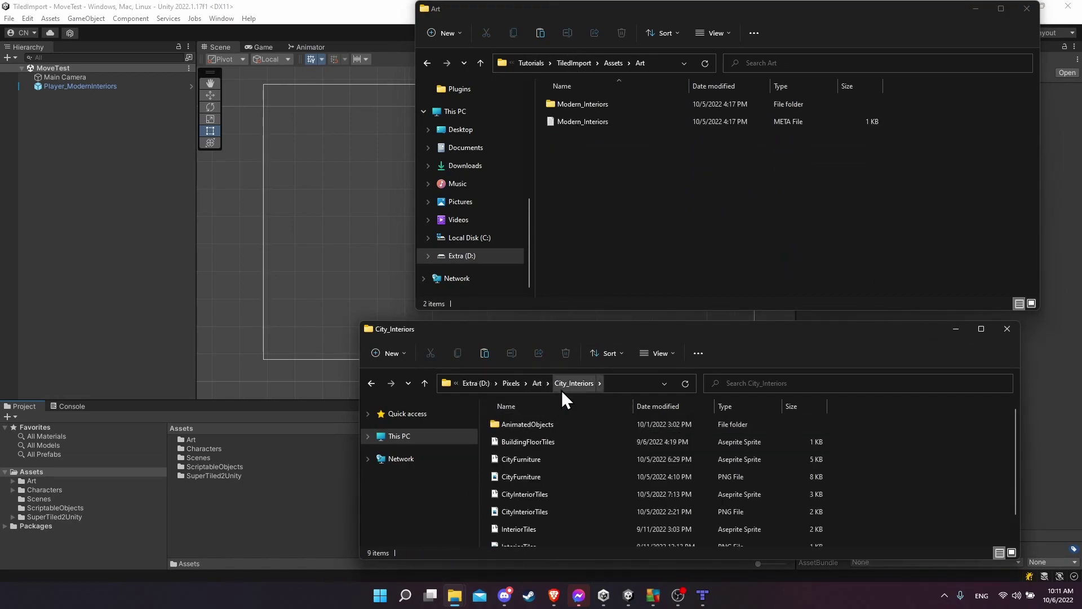
{"action": "left_click", "coordinate": [536, 383]}
{"action": "left_click", "coordinate": [681, 202]}
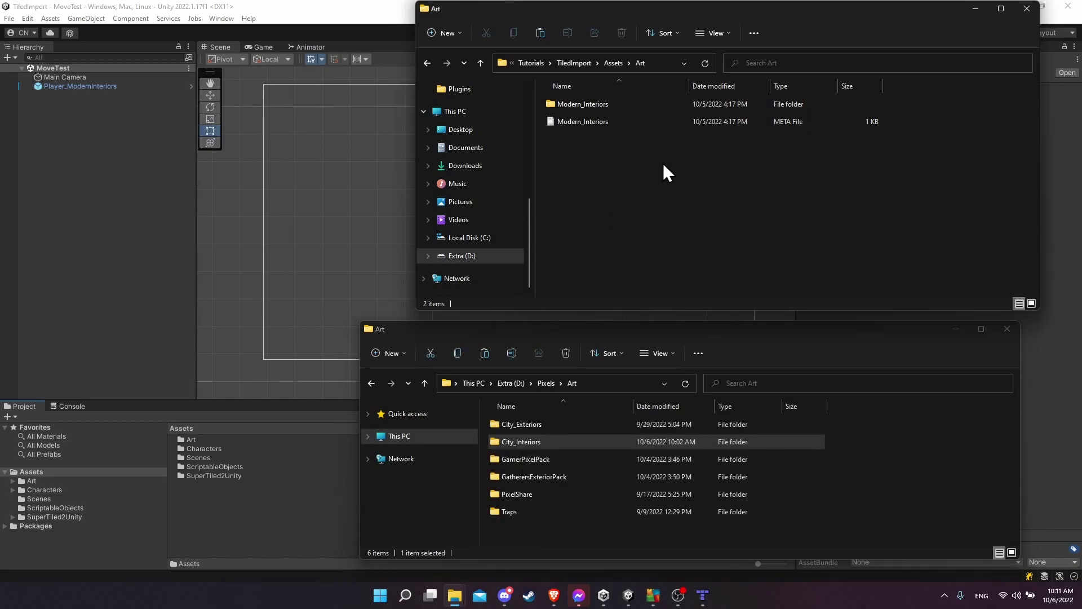
{"action": "key", "text": "ctrl+v"}
Return to Unity and open the Tilemaps folder inside the project's Tiled folder.
{"action": "left_click", "coordinate": [285, 431]}
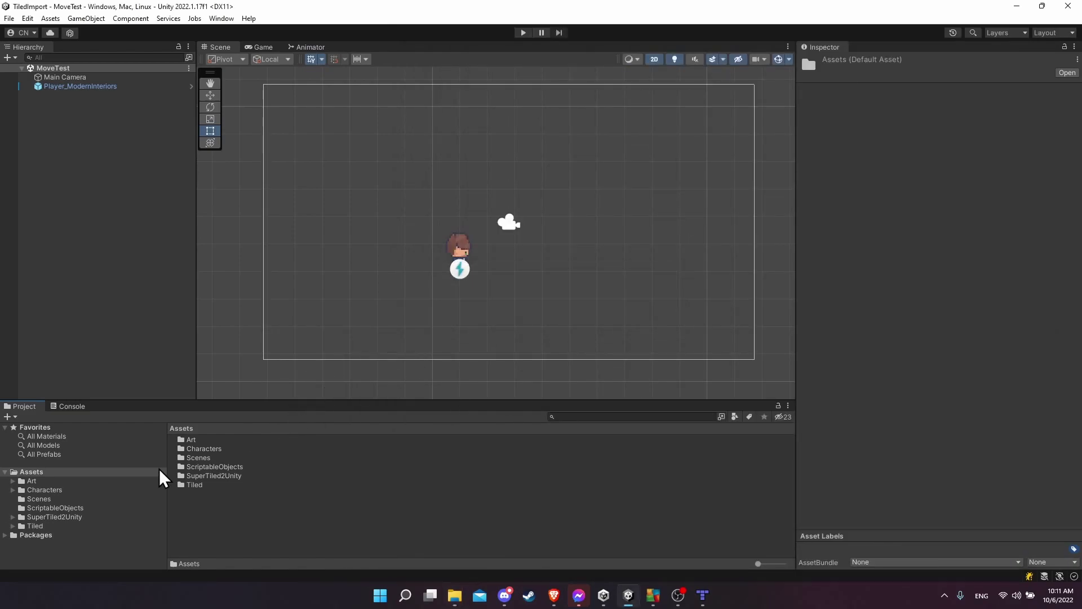
{"action": "left_click", "coordinate": [12, 526]}
{"action": "left_click", "coordinate": [49, 535]}
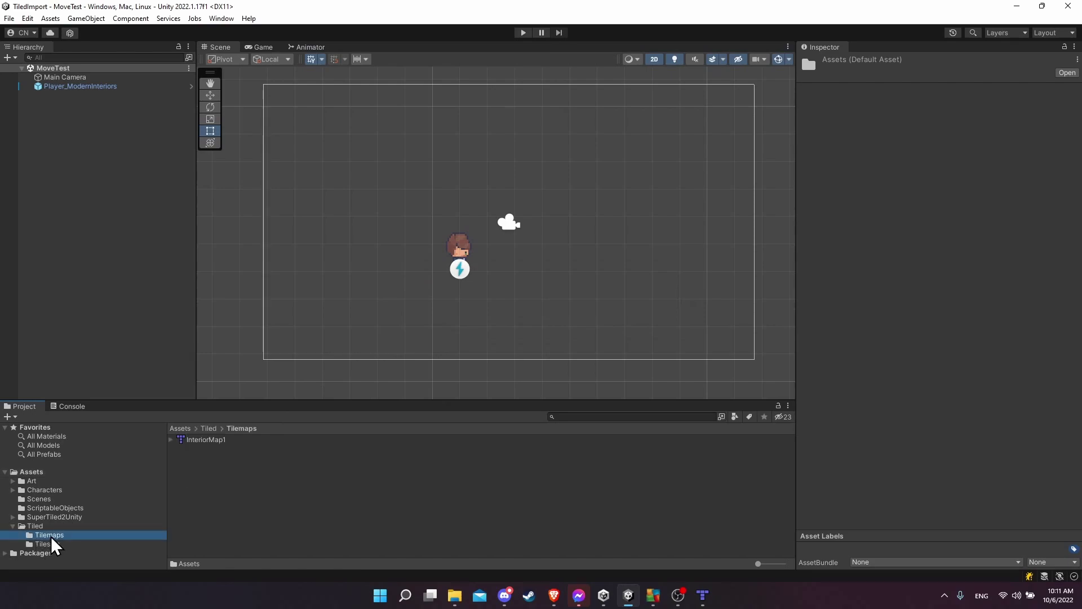
View the import settings and preview of the InteriorMap1 map, and open the project's Tilesets folder.
{"action": "left_click", "coordinate": [202, 439]}
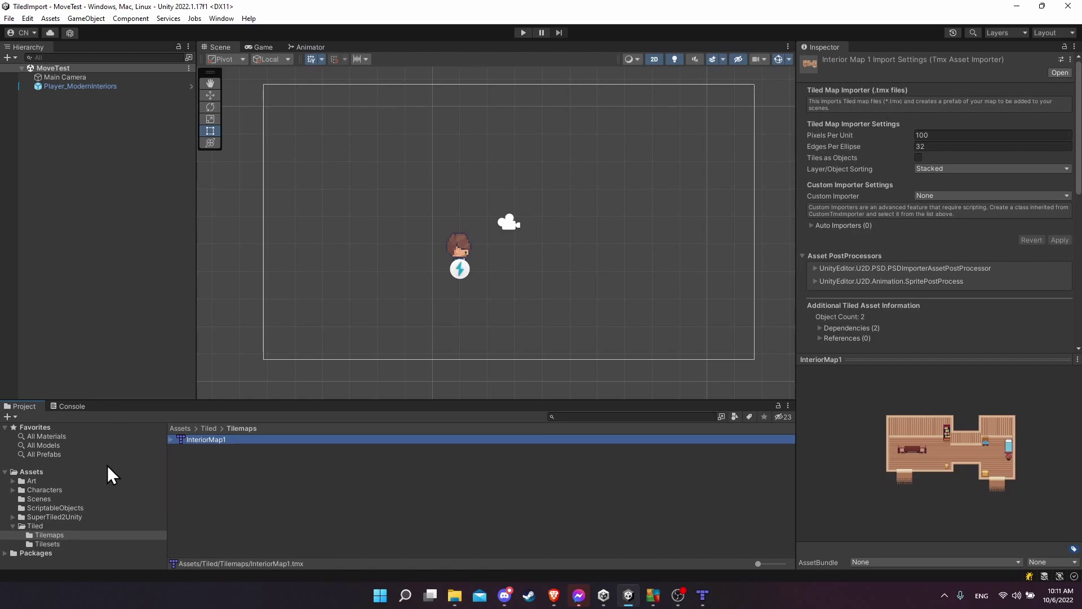
{"action": "left_click", "coordinate": [79, 543]}
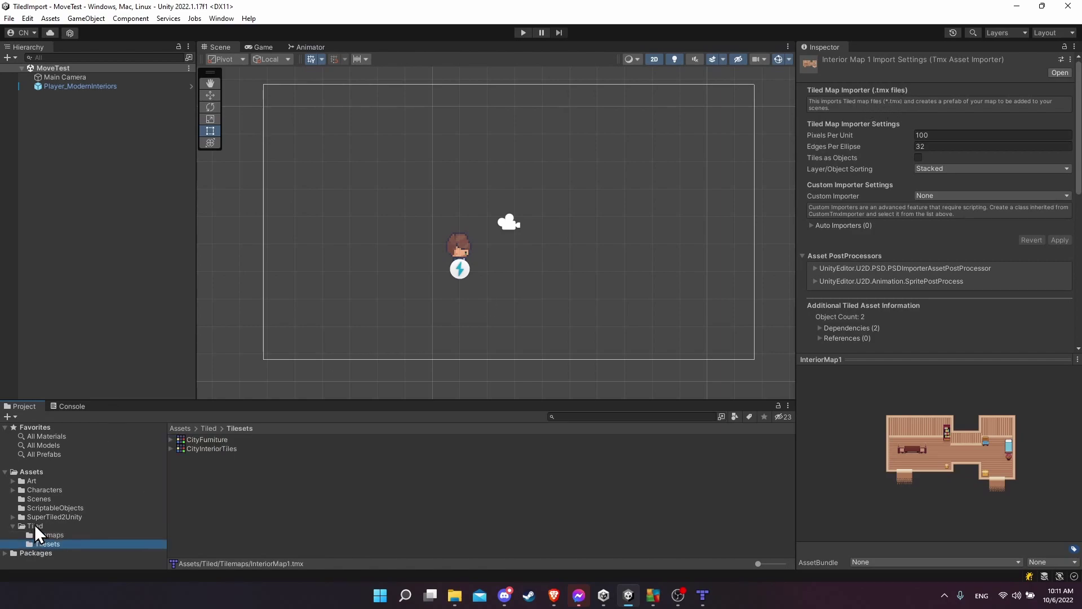
Open the CityFurniture tileset file in Visual Studio Code, check its relative image source path, and return to Unity.
{"action": "left_click", "coordinate": [198, 439]}
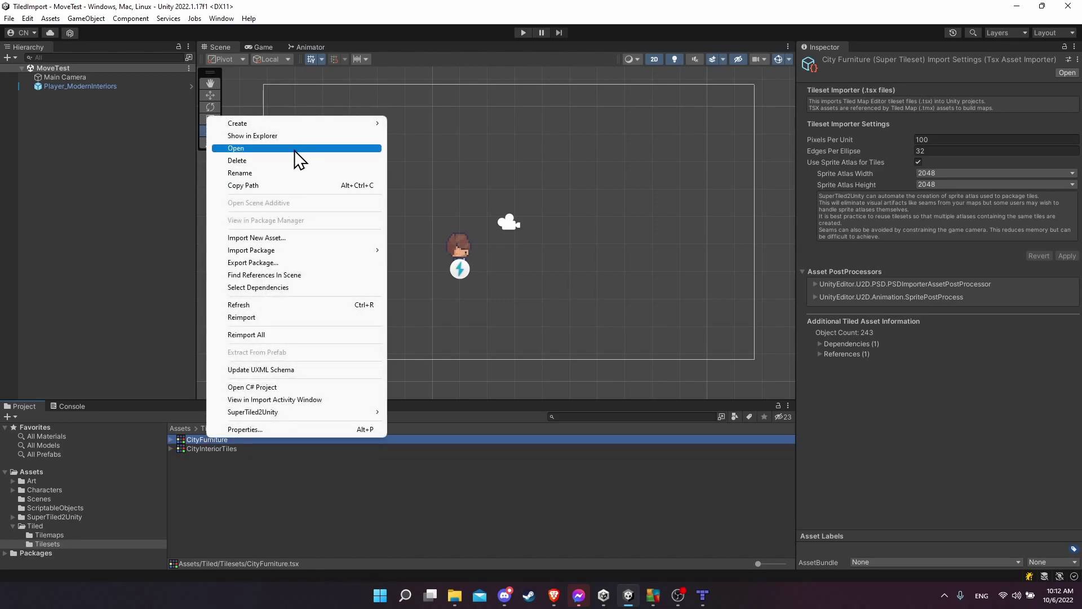
{"action": "left_click", "coordinate": [294, 149]}
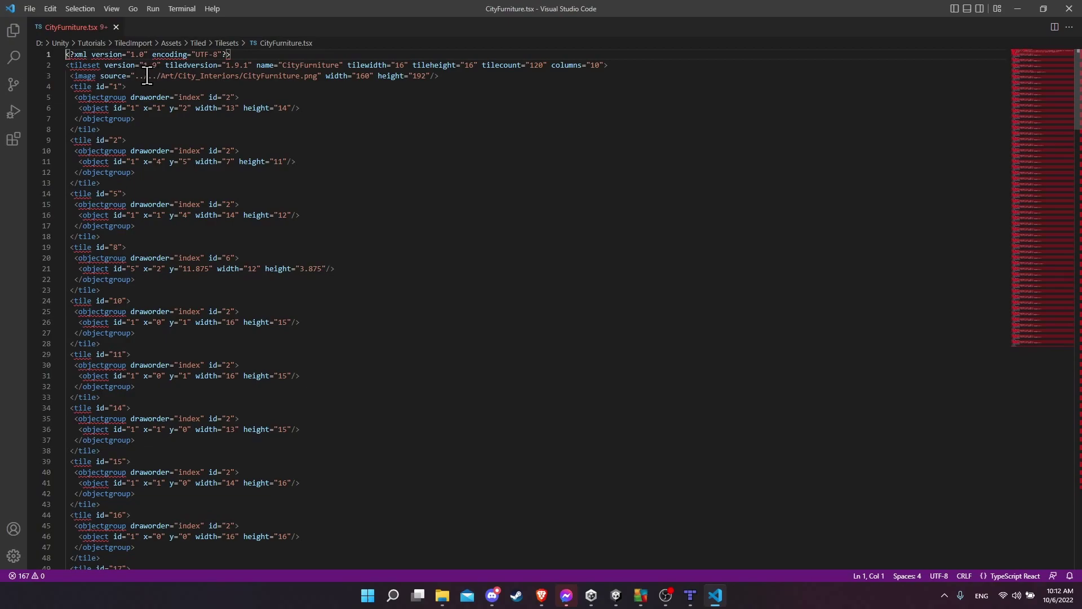
{"action": "left_click_drag", "start_coordinate": [135, 75], "coordinate": [314, 75]}
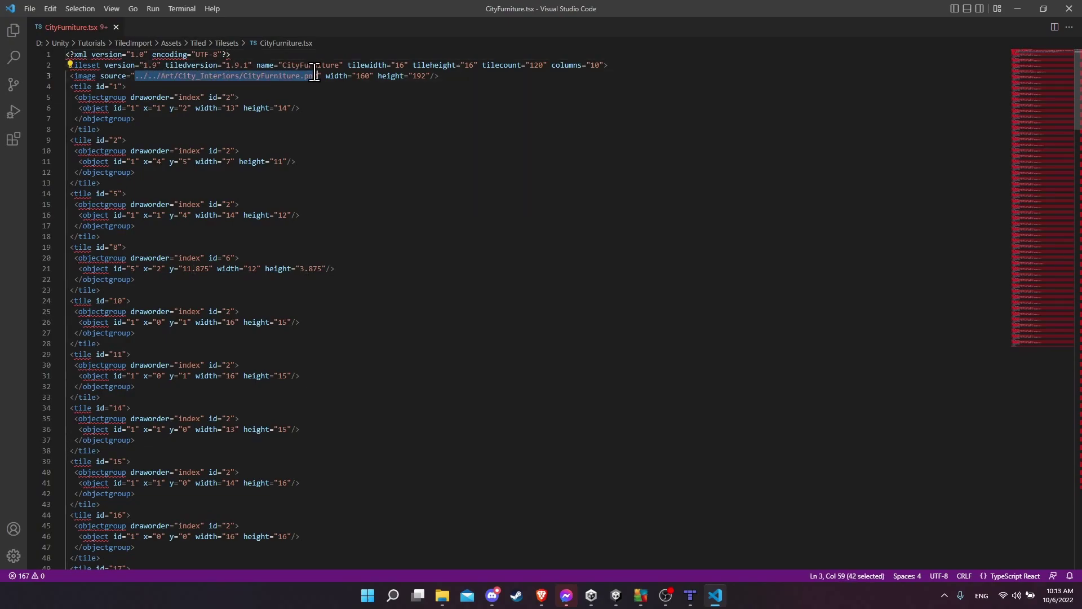
{"action": "left_click_drag", "start_coordinate": [239, 75], "coordinate": [138, 75]}
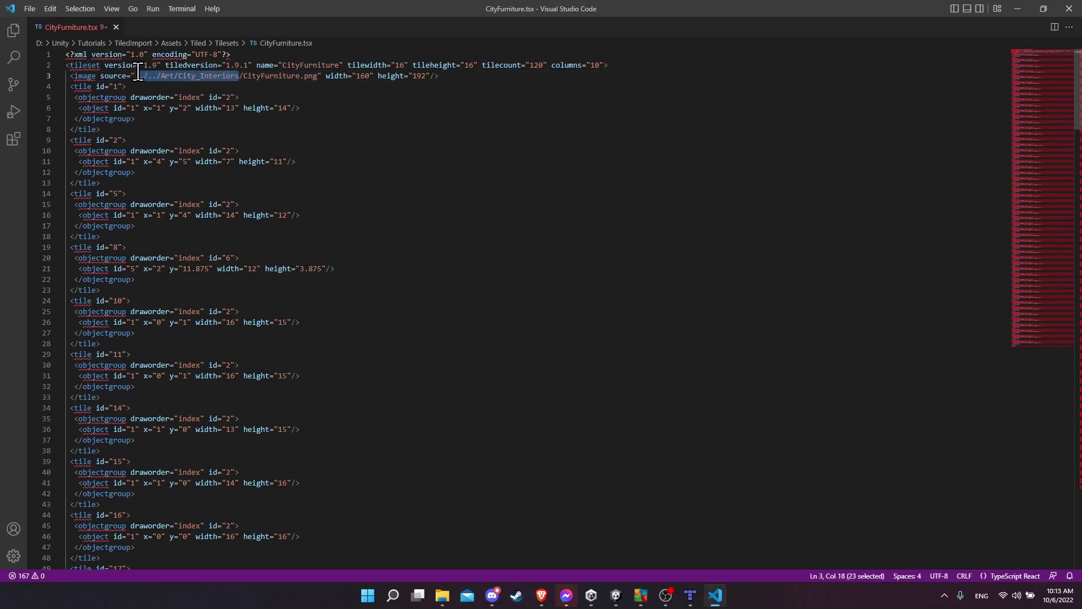
{"action": "left_click", "coordinate": [144, 75]}
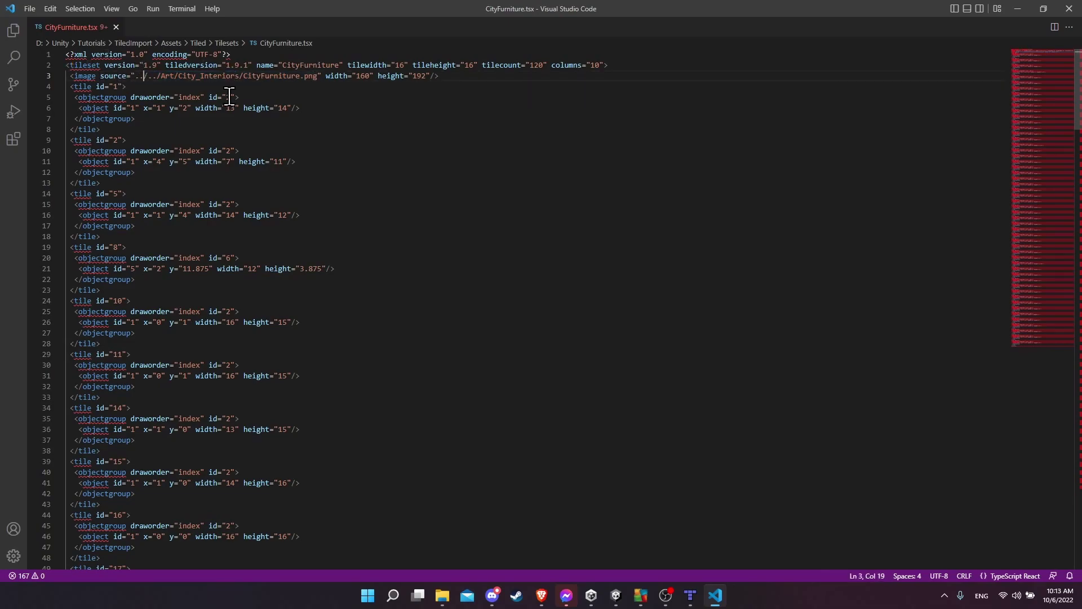
{"action": "left_click", "coordinate": [1025, 5]}
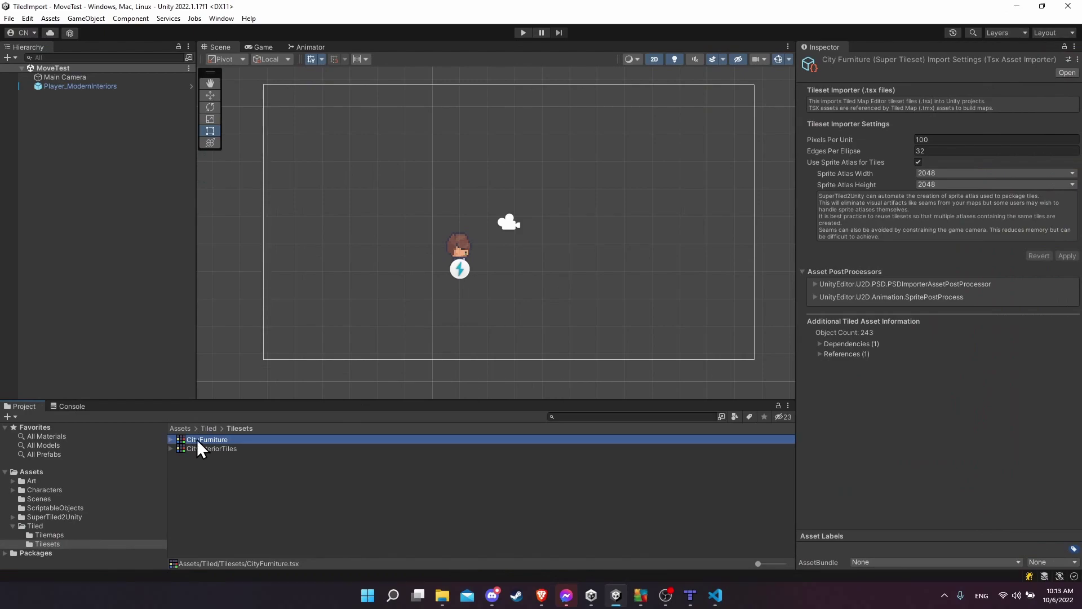
Set the InteriorMap1 map's Pixels Per Unit to 16 and apply the import settings.
{"action": "left_click", "coordinate": [208, 440]}
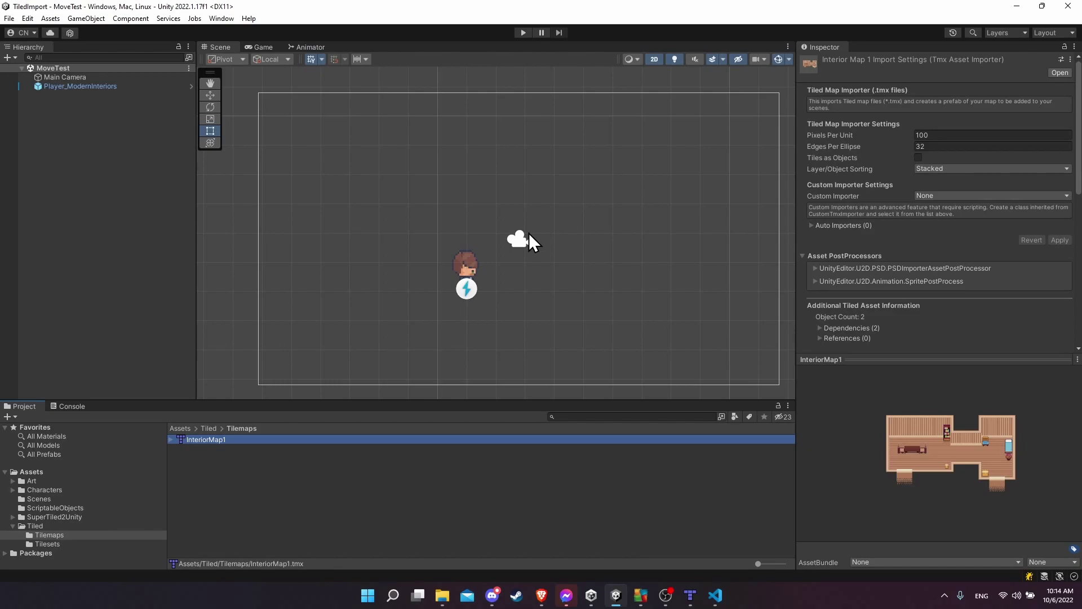
{"action": "left_click", "coordinate": [935, 135]}
{"action": "type", "text": "16"}
{"action": "left_click", "coordinate": [1059, 240]}
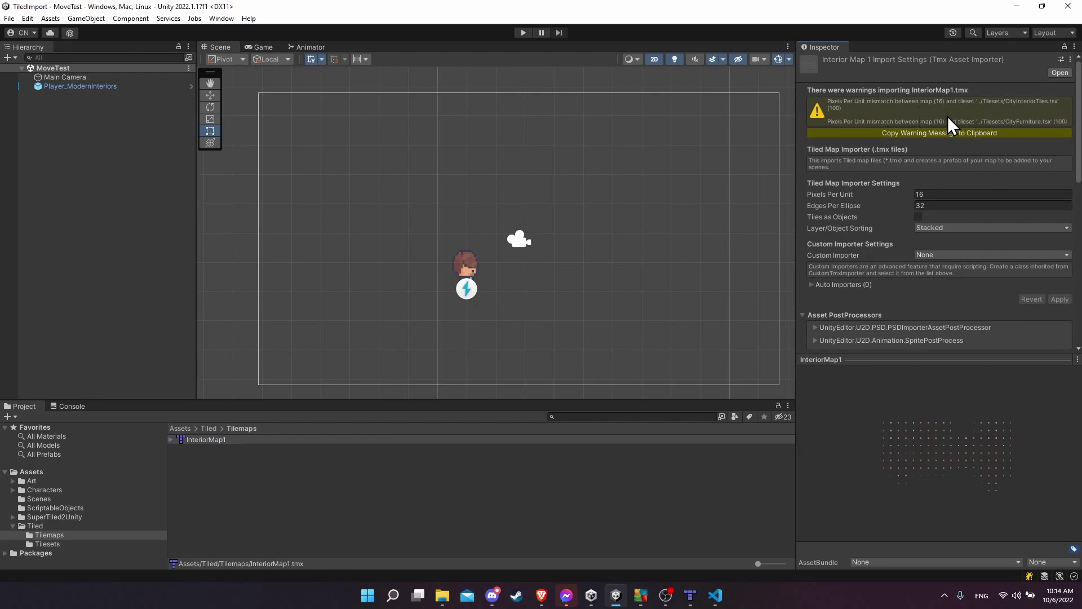
Set Pixels Per Unit to 16 for both the CityFurniture and CityInteriorTiles tilesets and apply the import settings.
{"action": "left_click", "coordinate": [103, 544]}
{"action": "left_click", "coordinate": [200, 441]}
{"action": "left_click", "coordinate": [202, 449], "text": "shift"}
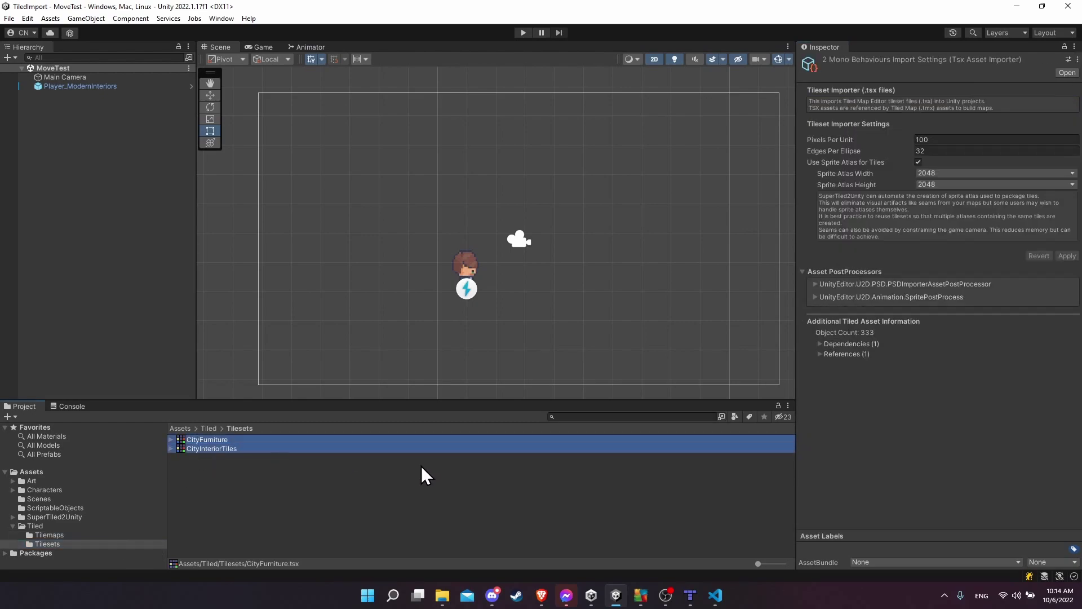
{"action": "left_click", "coordinate": [939, 139]}
{"action": "type", "text": "16"}
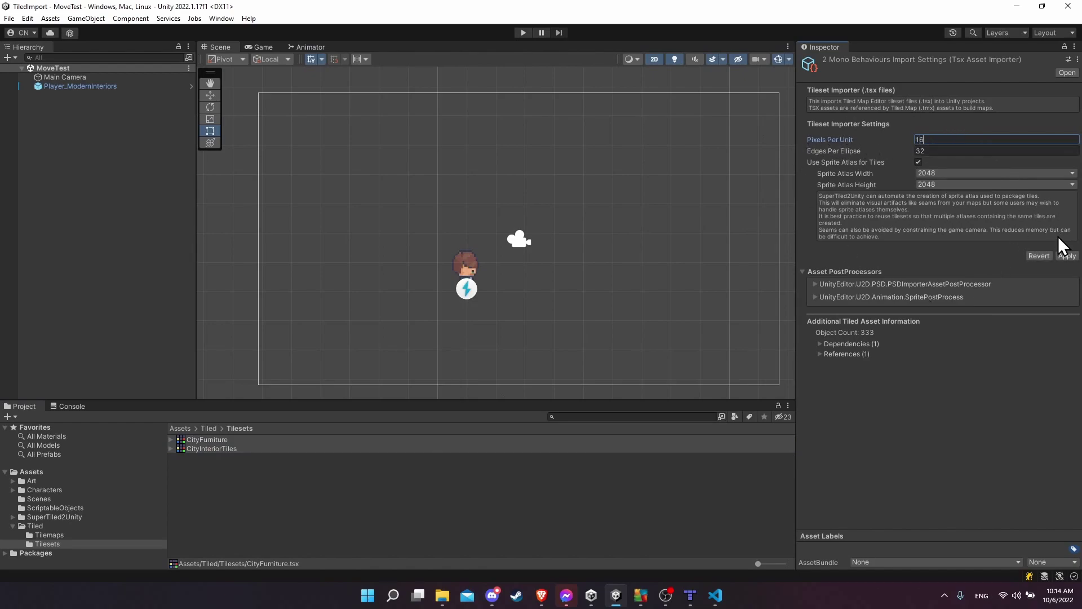
{"action": "left_click", "coordinate": [1067, 256]}
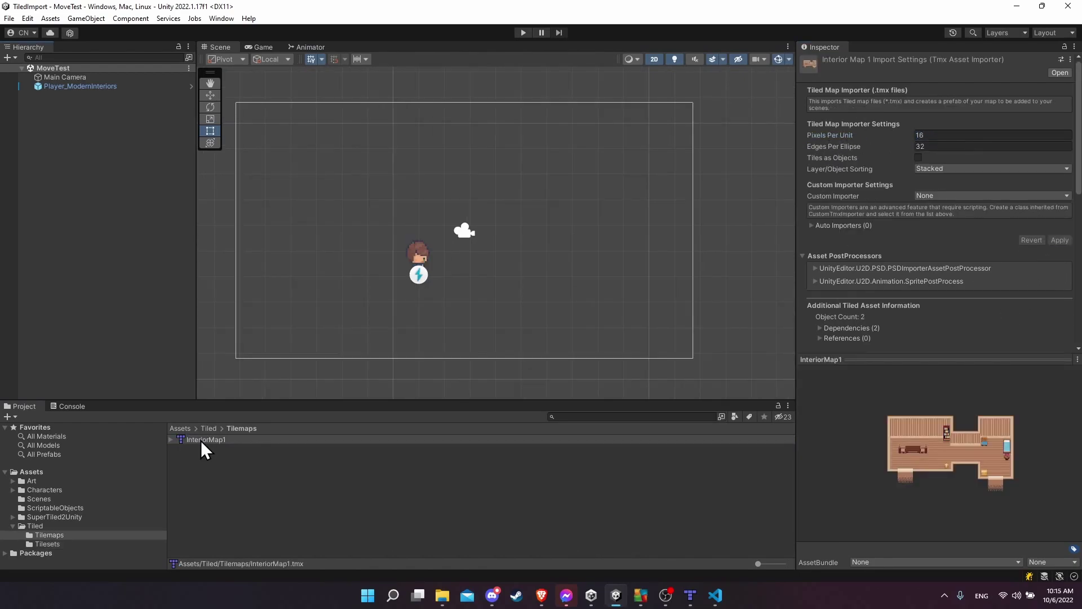
Add the InteriorMap1 map to the MoveTest scene and set its position to X 0, Y 0.
{"action": "left_click_drag", "start_coordinate": [201, 441], "coordinate": [53, 95]}
{"action": "left_click", "coordinate": [941, 116]}
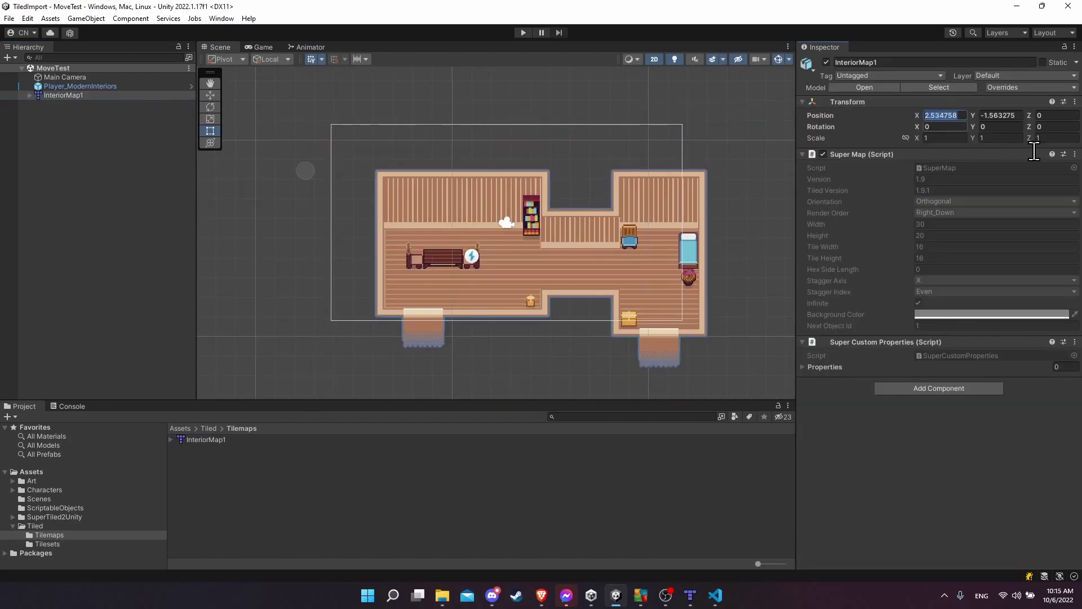
{"action": "type", "text": "0"}
{"action": "key", "text": "Tab"}
{"action": "type", "text": "0"}
{"action": "key", "text": "Tab"}
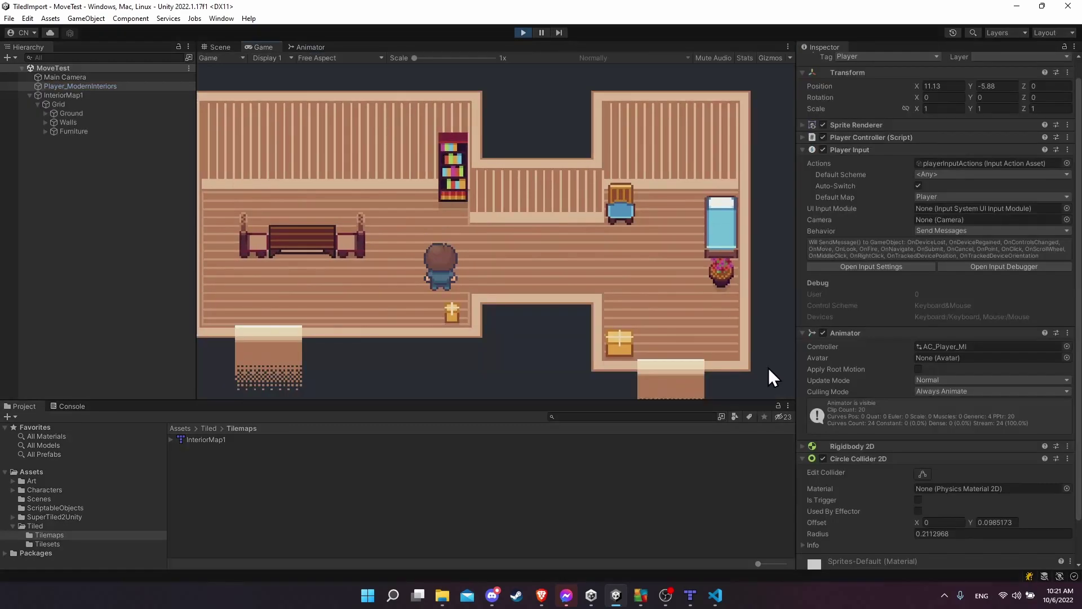
Walk the player character around the rooms, walls and furniture in play mode to test the imported map, and stop playing.
{"action": "key", "text": "s"}
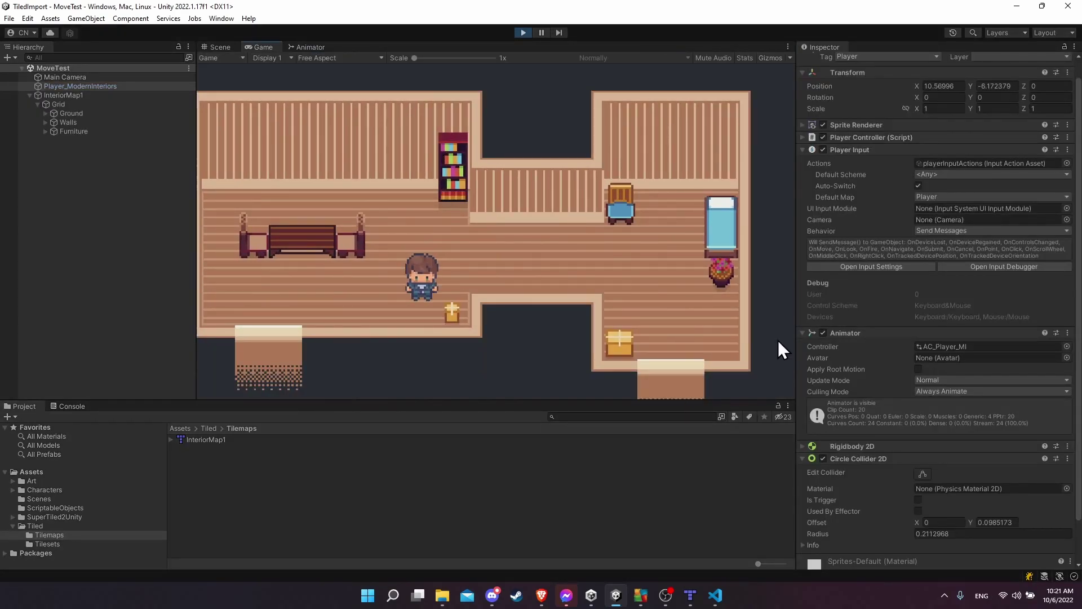
{"action": "key", "text": "s"}
{"action": "key", "text": "a"}
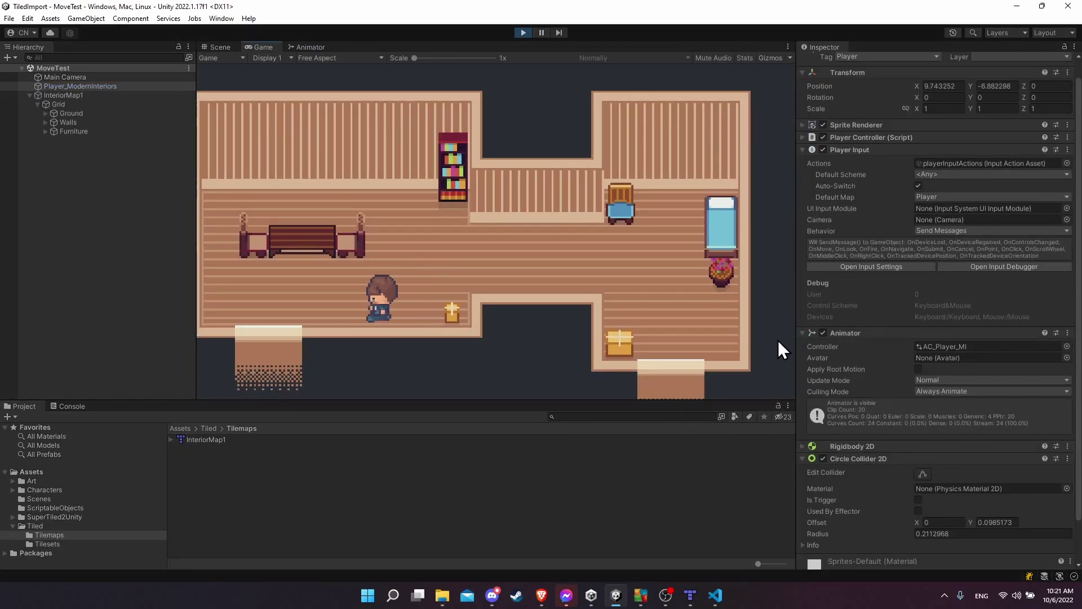
{"action": "key", "text": "d"}
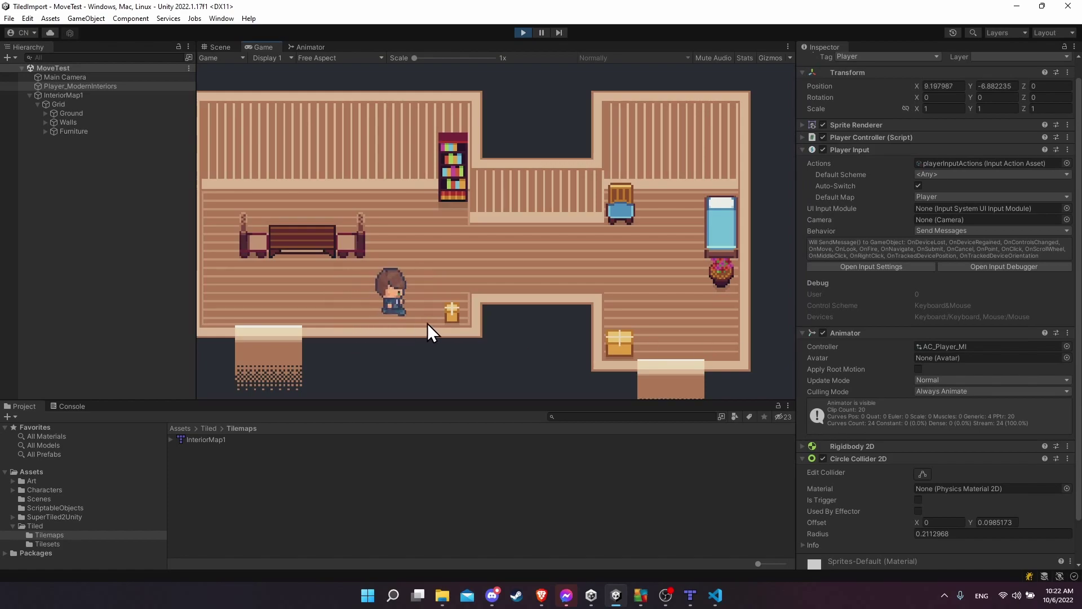
{"action": "key", "text": "w"}
{"action": "key", "text": "d"}
{"action": "key", "text": "w"}
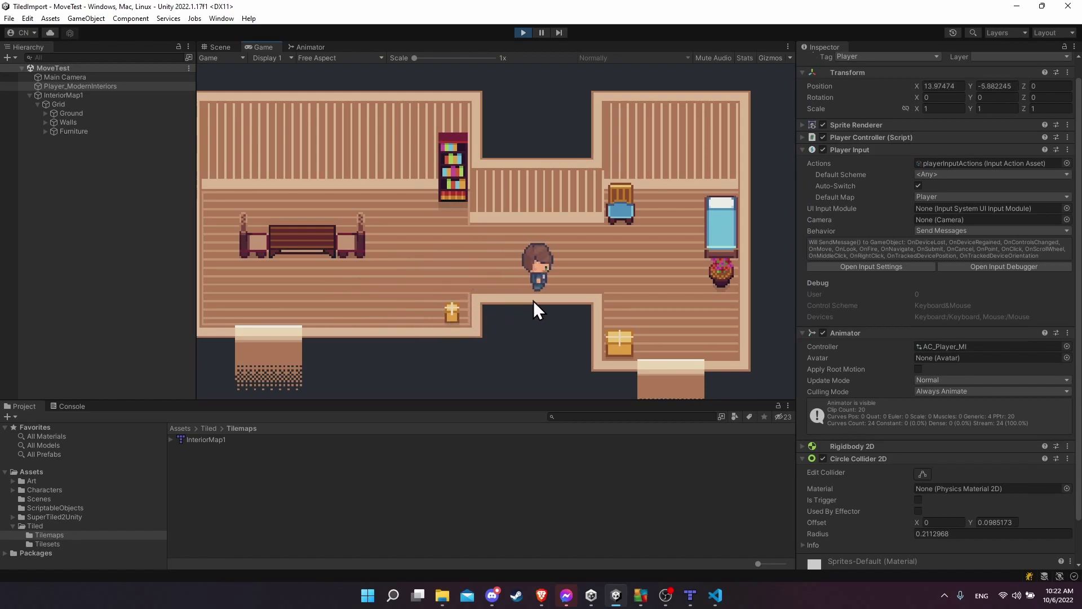
{"action": "key", "text": "w"}
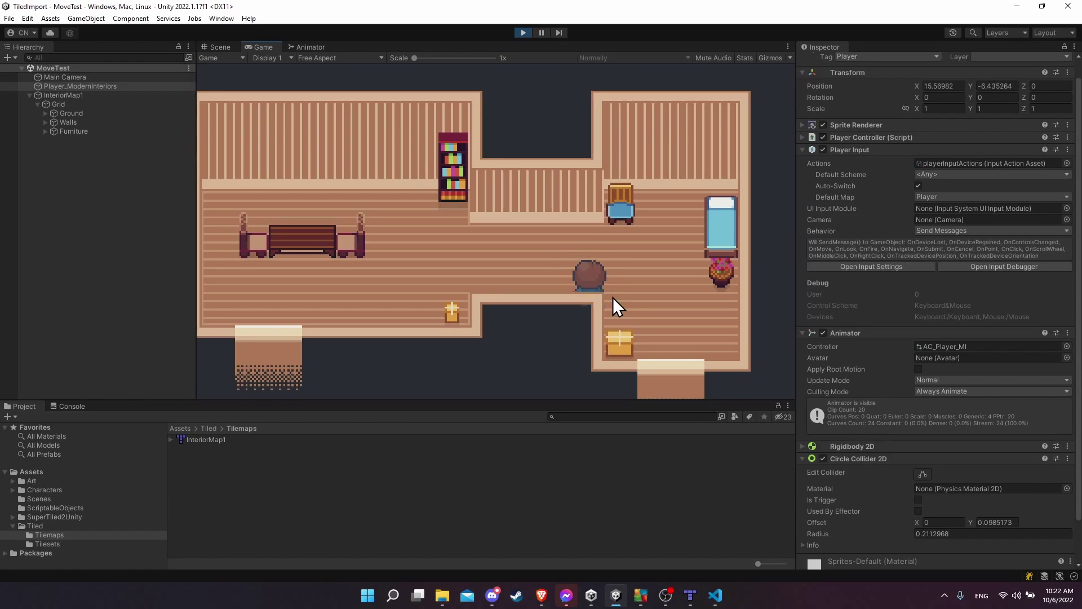
{"action": "key", "text": "a"}
{"action": "key", "text": "s"}
{"action": "key", "text": "s"}
{"action": "key", "text": "d"}
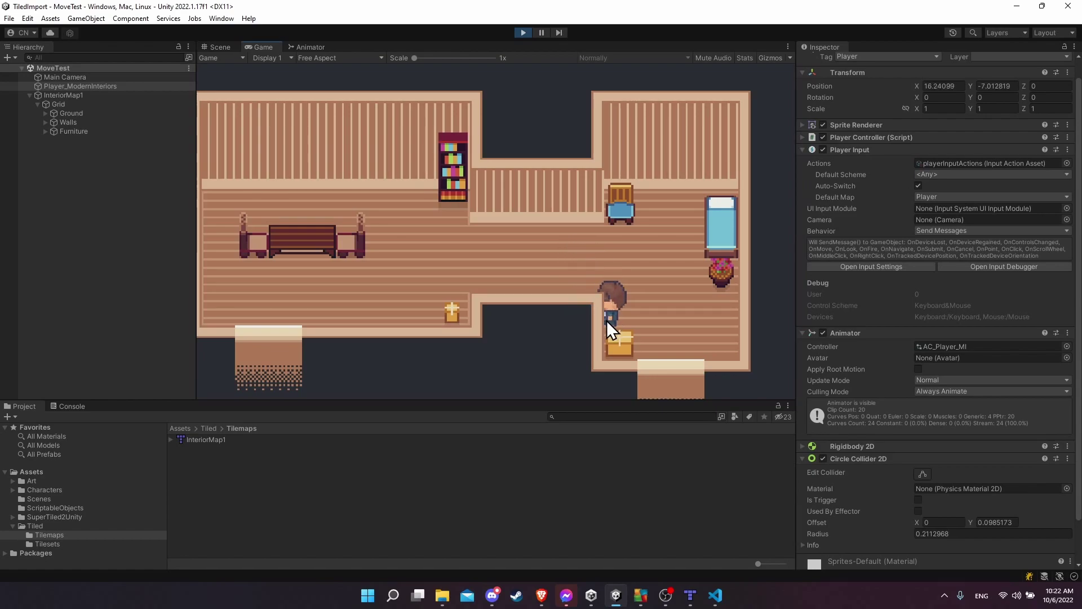
{"action": "key", "text": "a"}
{"action": "key", "text": "w"}
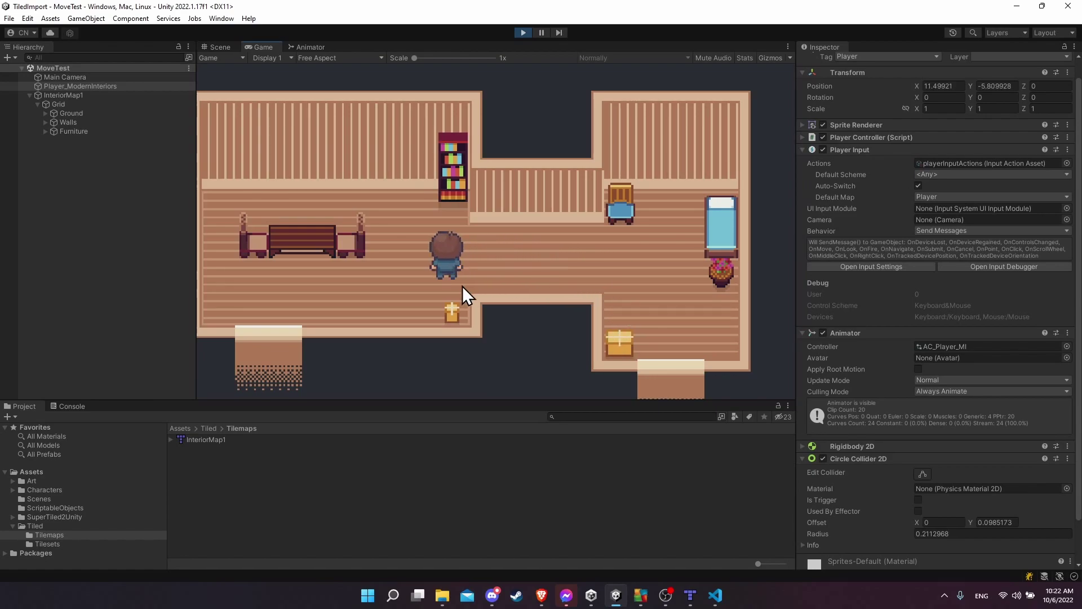
{"action": "key", "text": "a"}
{"action": "key", "text": "s"}
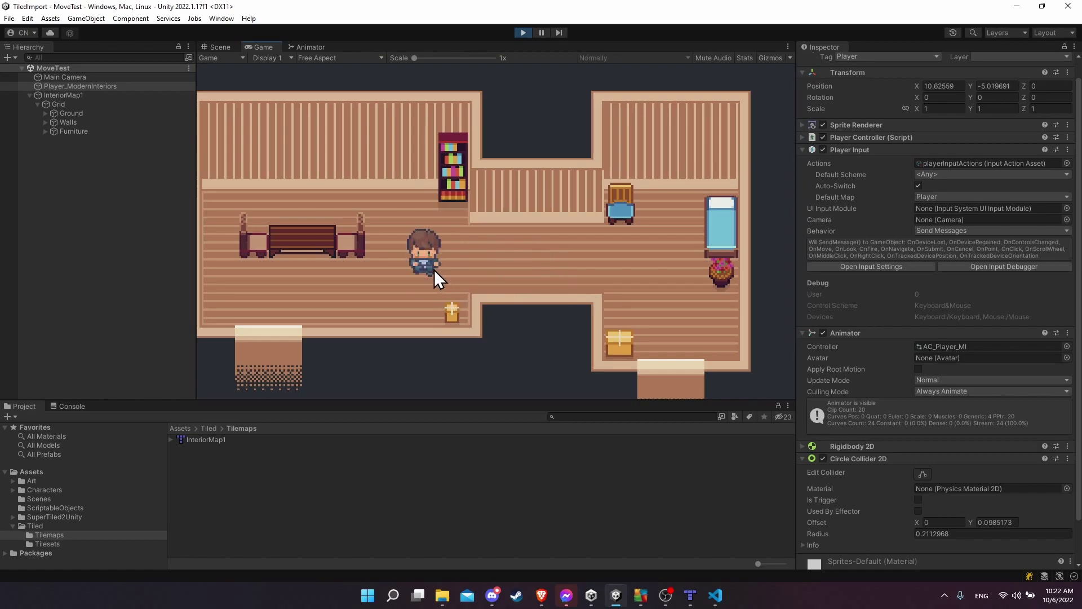
{"action": "key", "text": "w"}
{"action": "left_click", "coordinate": [525, 33]}
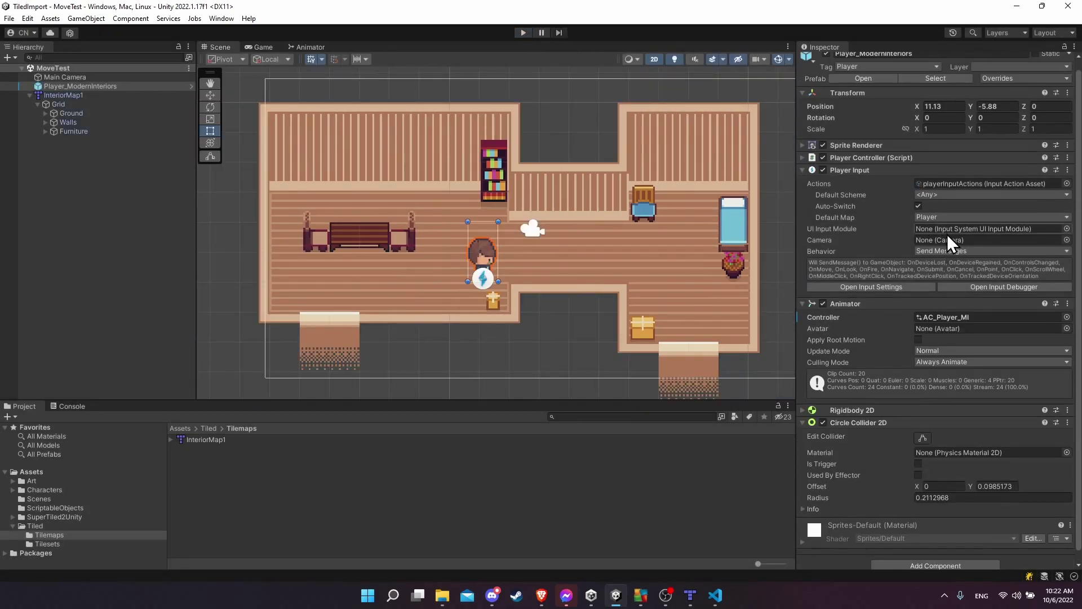
Check the Order in Layer of the map's Ground, Walls and Furniture layers against the layer order in Tiled.
{"action": "left_click", "coordinate": [76, 112]}
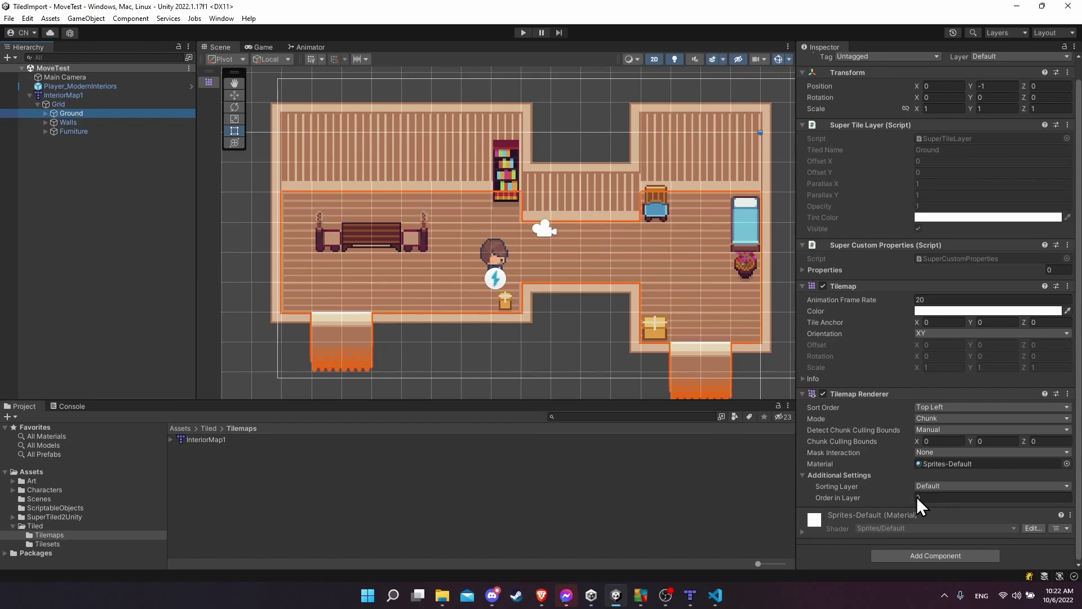
{"action": "mouse_move", "coordinate": [689, 595]}
{"action": "left_click", "coordinate": [709, 522]}
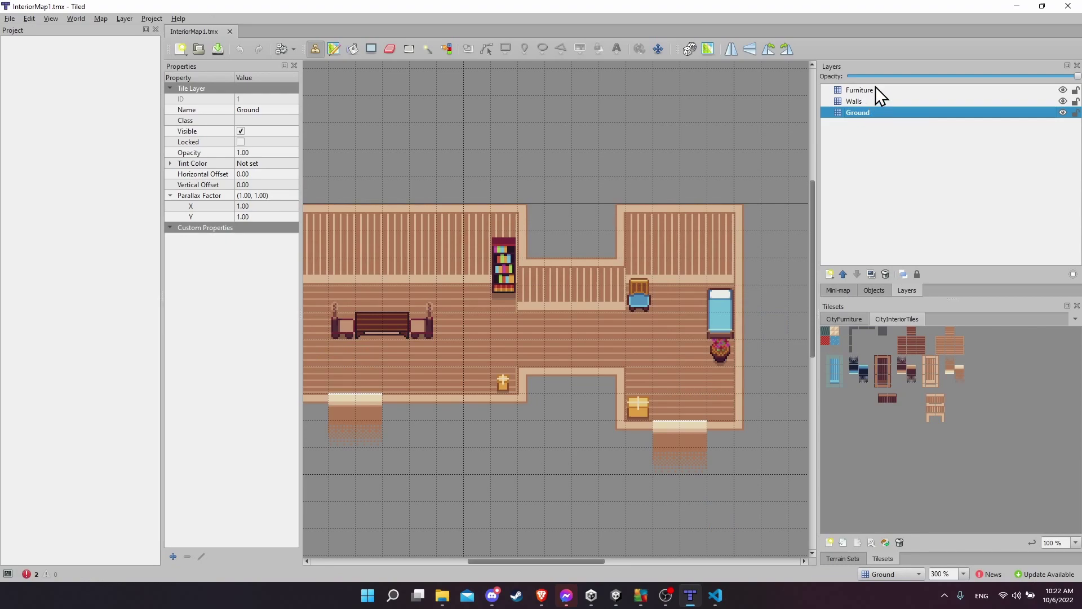
{"action": "key", "text": "alt+Tab"}
{"action": "left_click", "coordinate": [136, 122]}
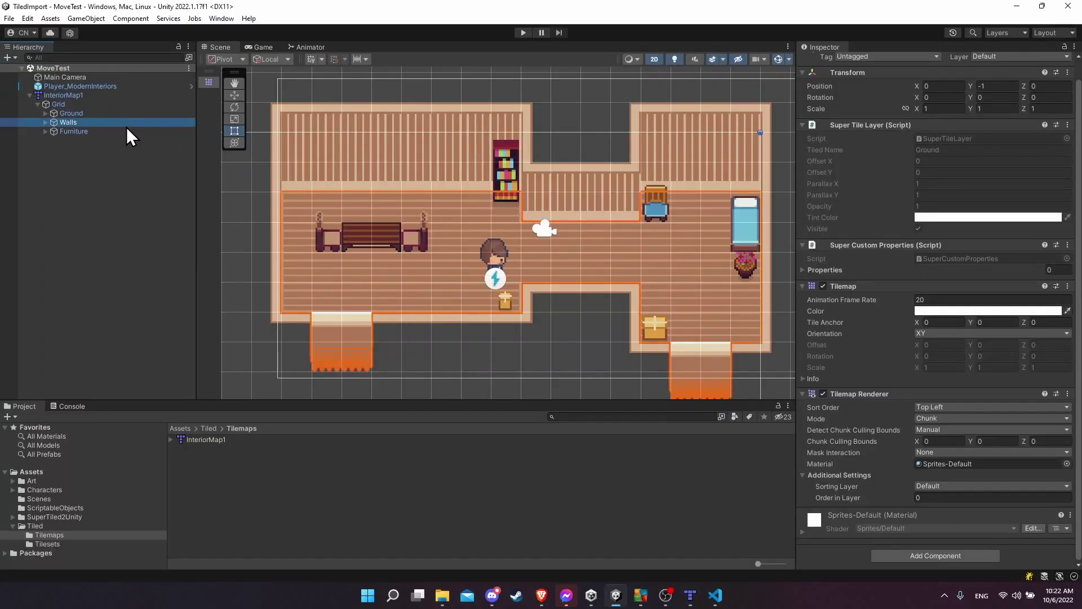
{"action": "left_click", "coordinate": [163, 131]}
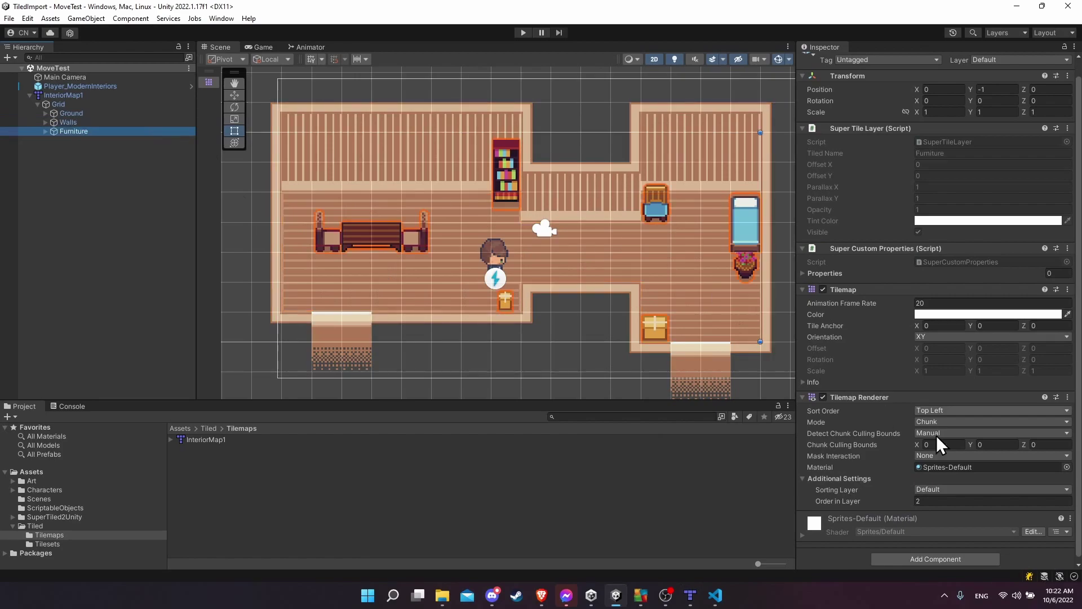
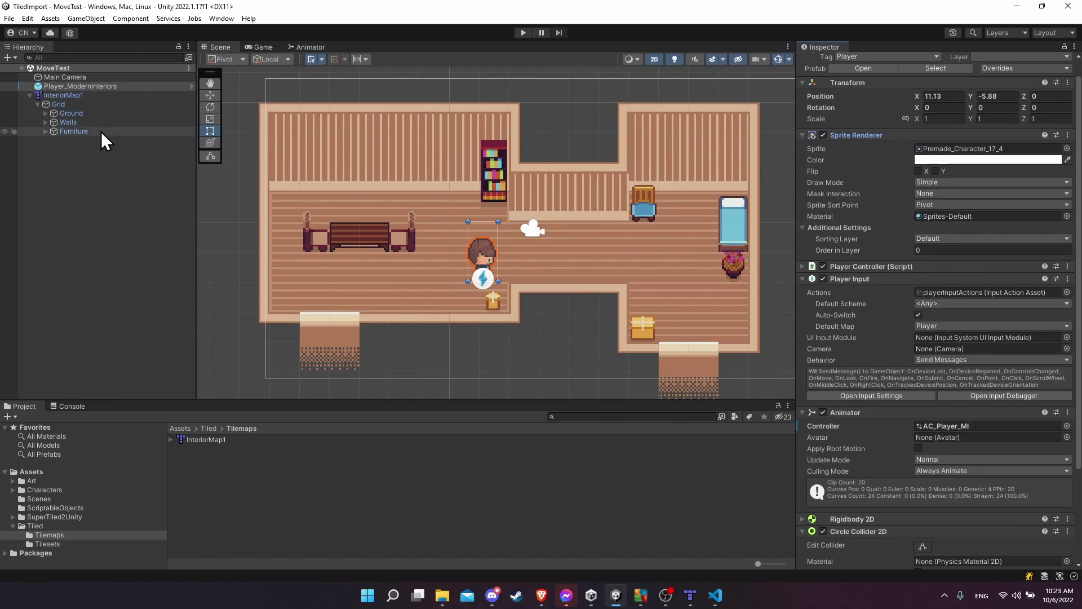
{"action": "left_click", "coordinate": [71, 113]}
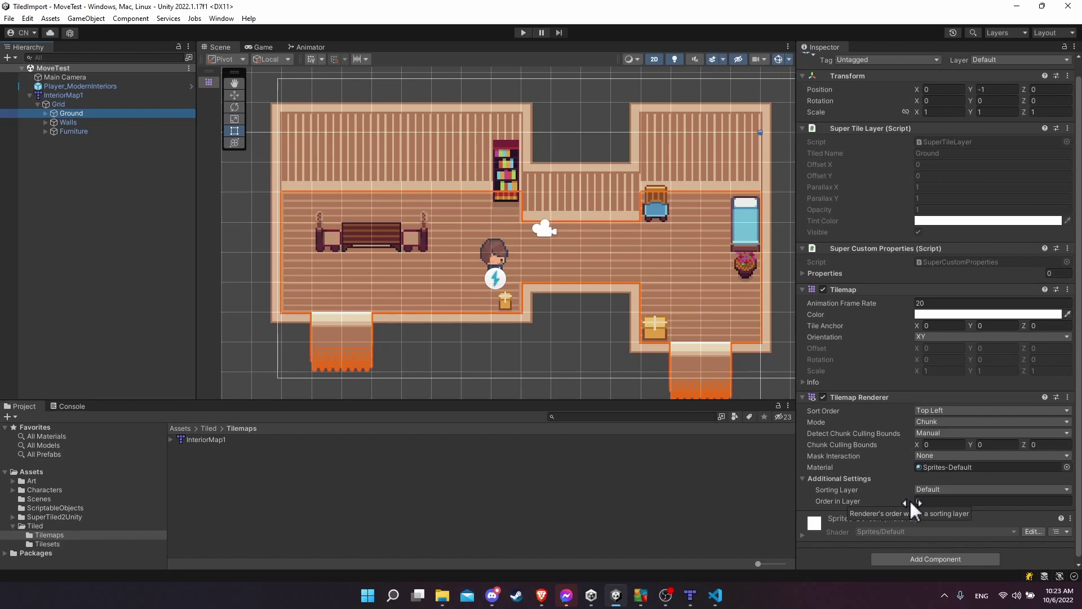
Set the Transparency Sort Mode to Custom Axis in the project's Graphics settings, and close the settings.
{"action": "left_click", "coordinate": [33, 21]}
{"action": "left_click", "coordinate": [118, 389]}
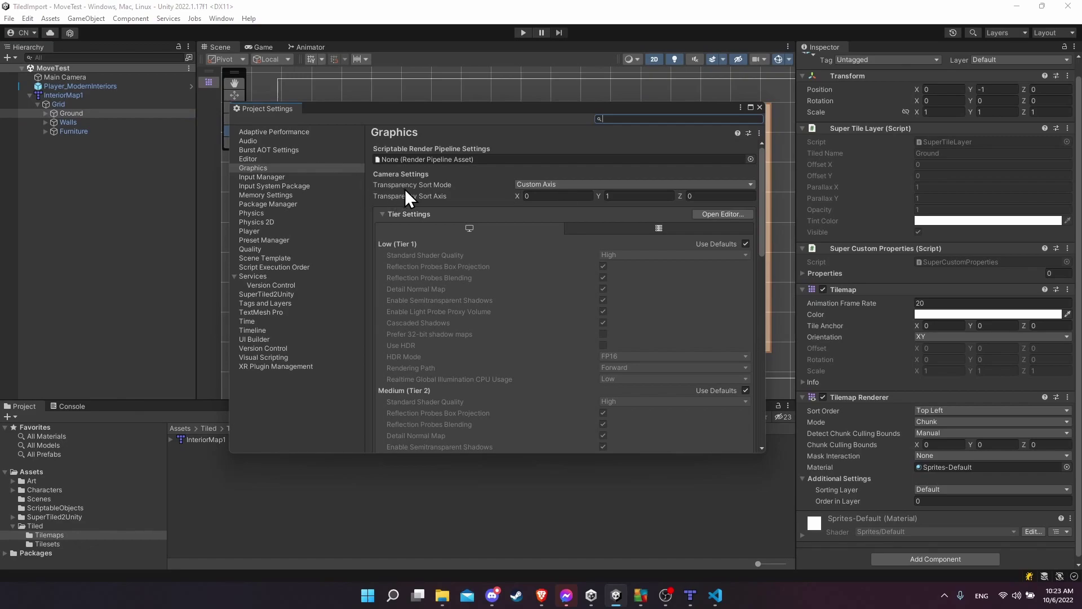
{"action": "left_click", "coordinate": [535, 185]}
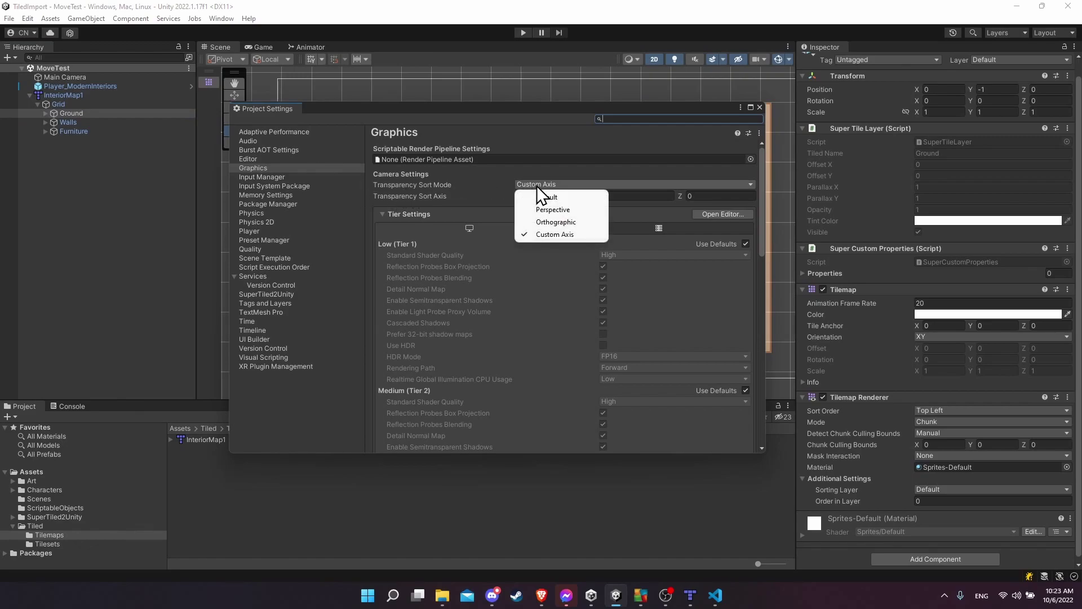
{"action": "left_click", "coordinate": [543, 233]}
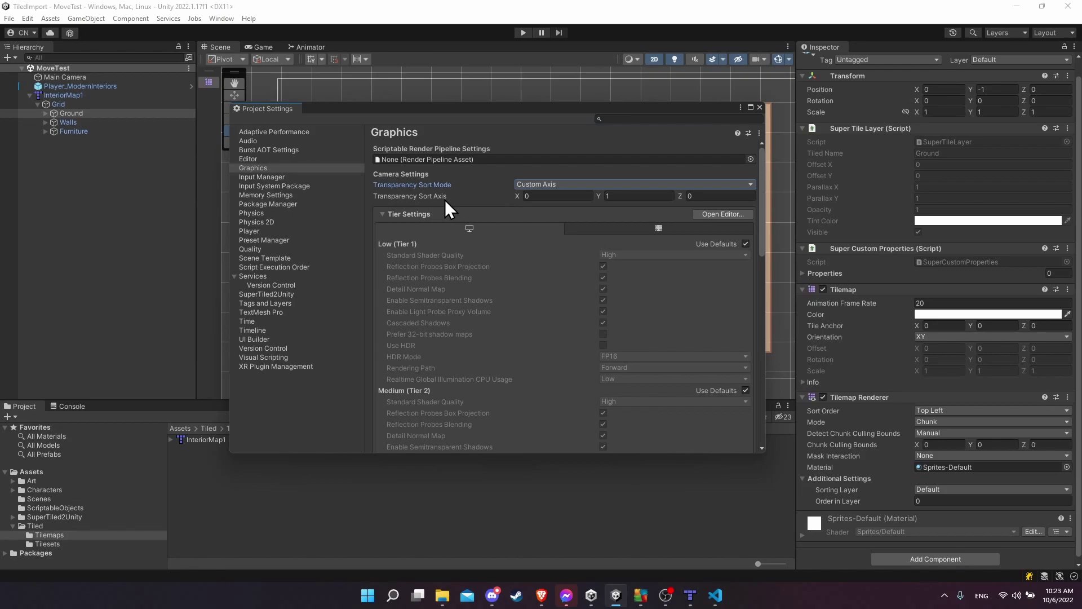
{"action": "left_click", "coordinate": [742, 122]}
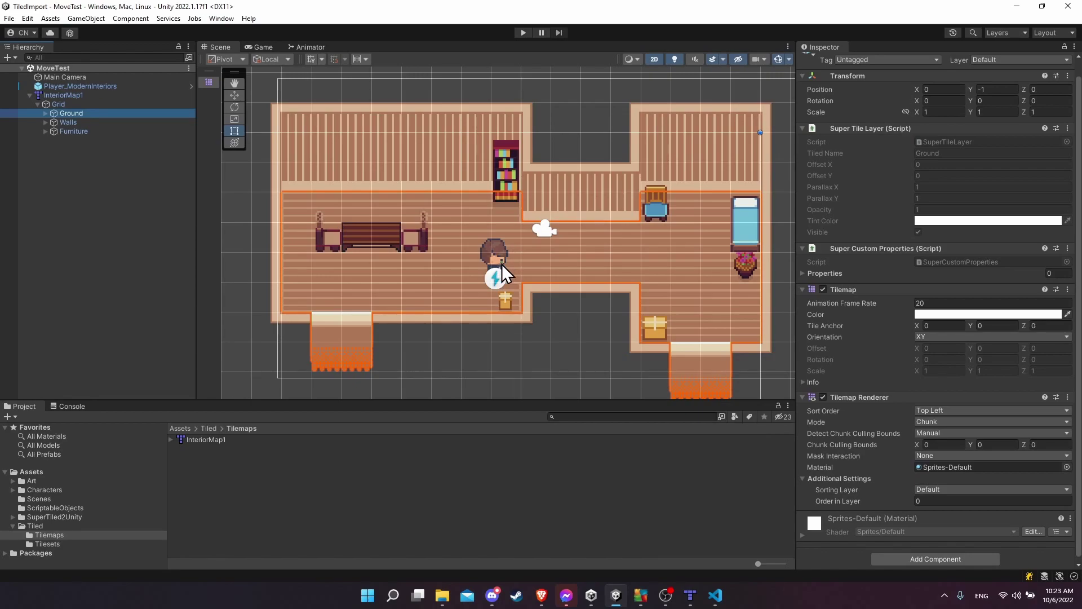
{"action": "left_click", "coordinate": [669, 350]}
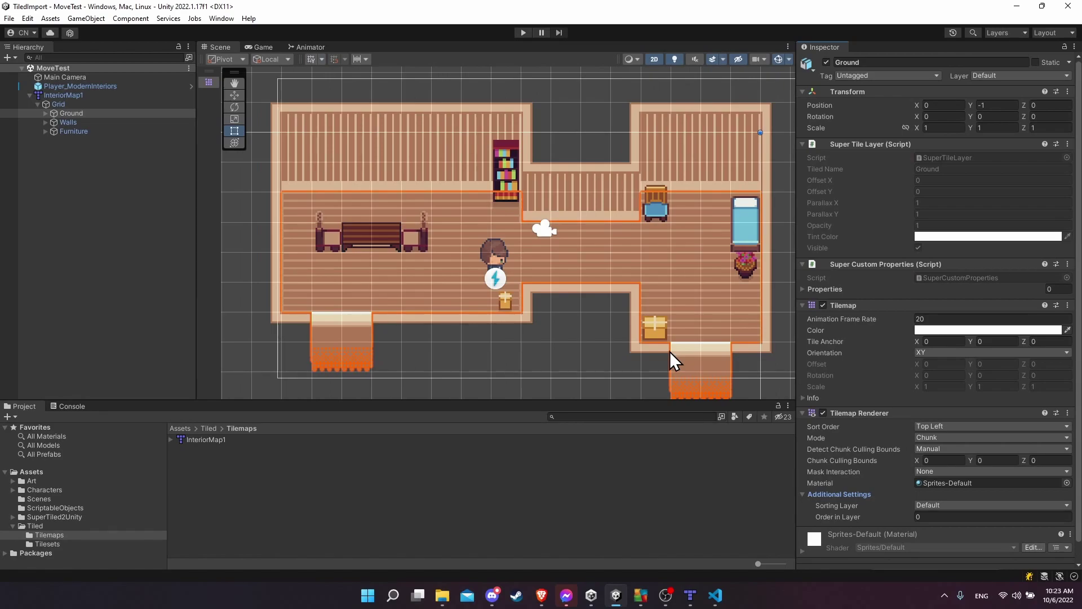
Check the Sorting Layer options and Order in Layer of the Player_ModernInteriors sprite renderer.
{"action": "left_click", "coordinate": [123, 86]}
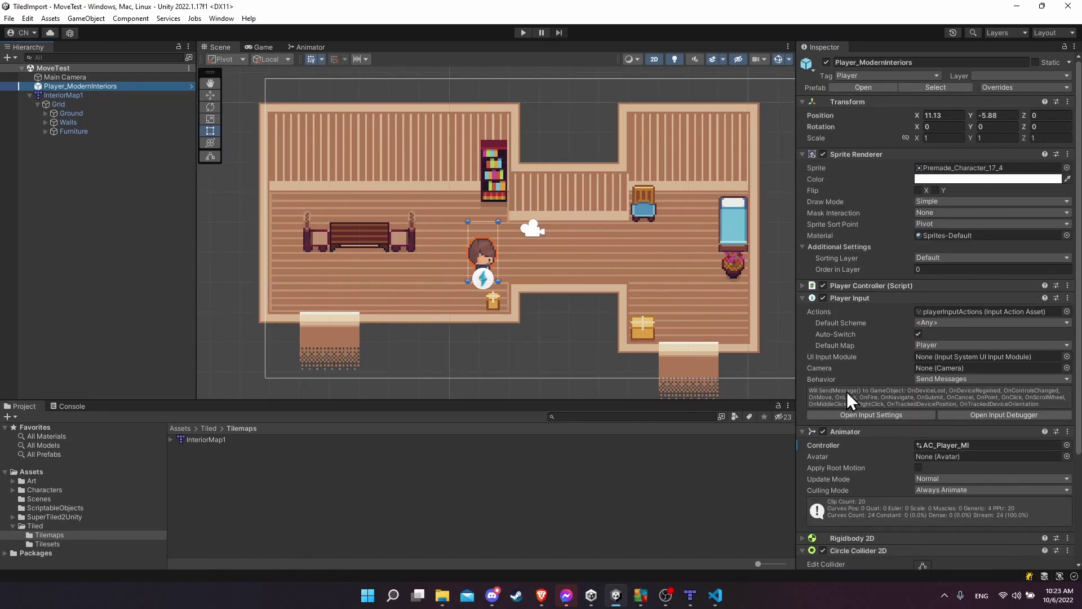
{"action": "left_click", "coordinate": [919, 270]}
{"action": "left_click", "coordinate": [928, 258]}
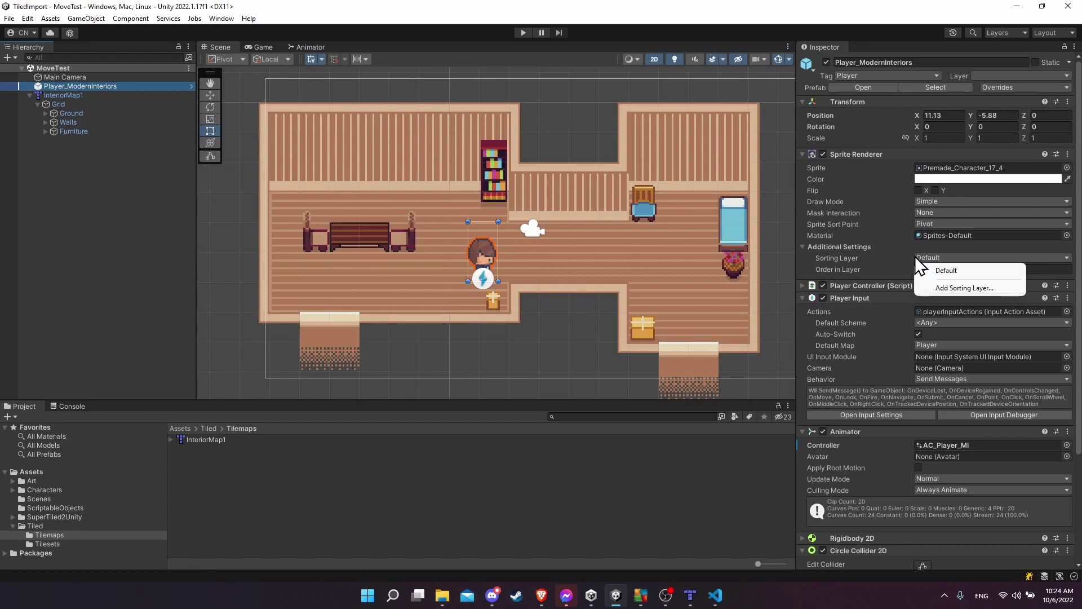
{"action": "left_click", "coordinate": [909, 256]}
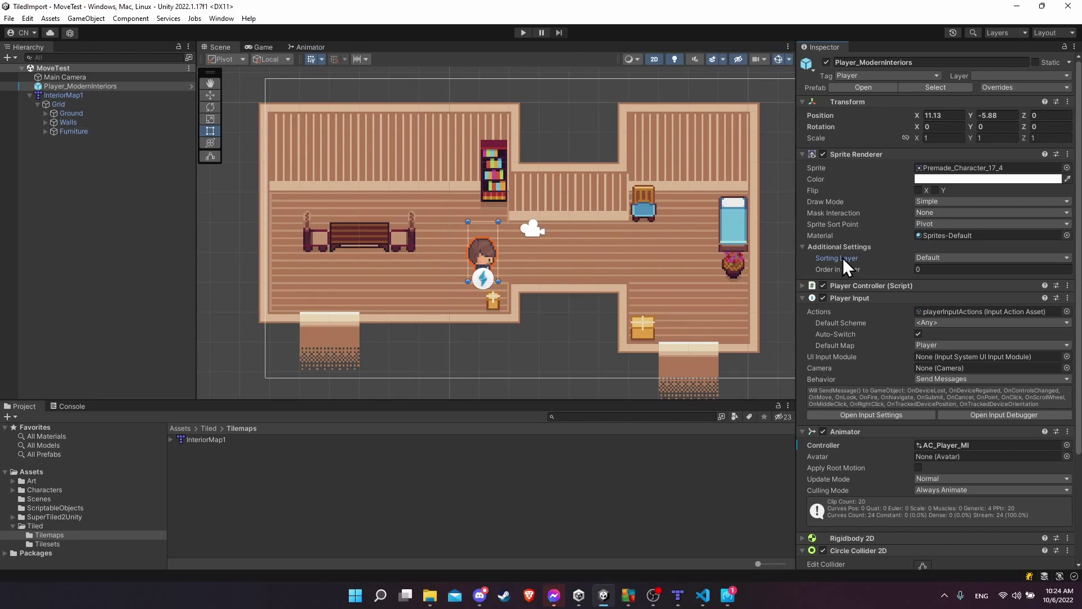
{"action": "left_click", "coordinate": [924, 258]}
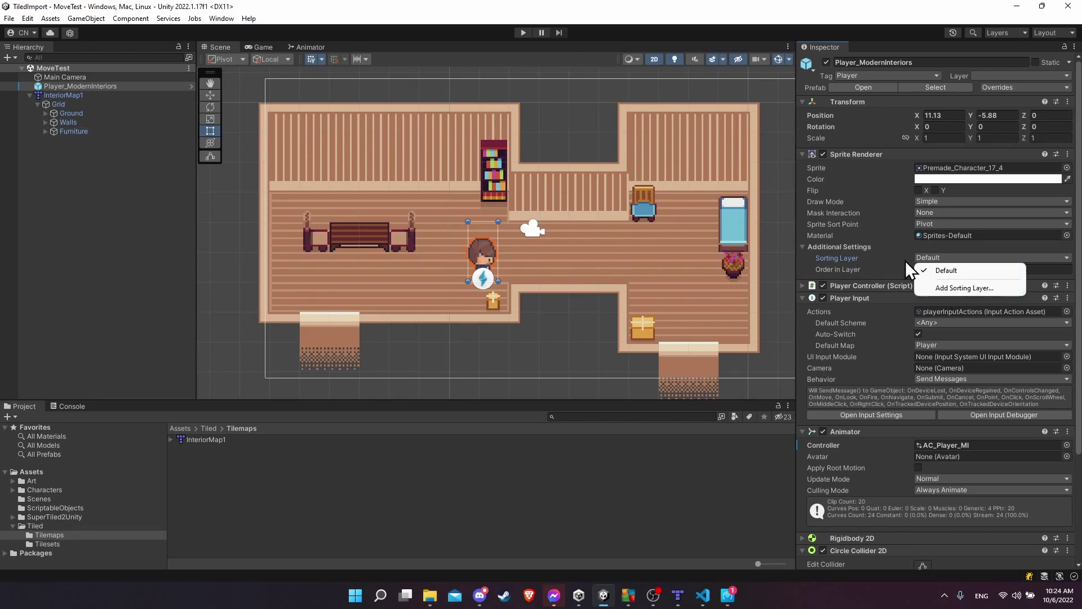
{"action": "left_click", "coordinate": [873, 255]}
Add a sorting layer named Ground and move it above Default in the Sorting Layers list.
{"action": "left_click", "coordinate": [921, 258]}
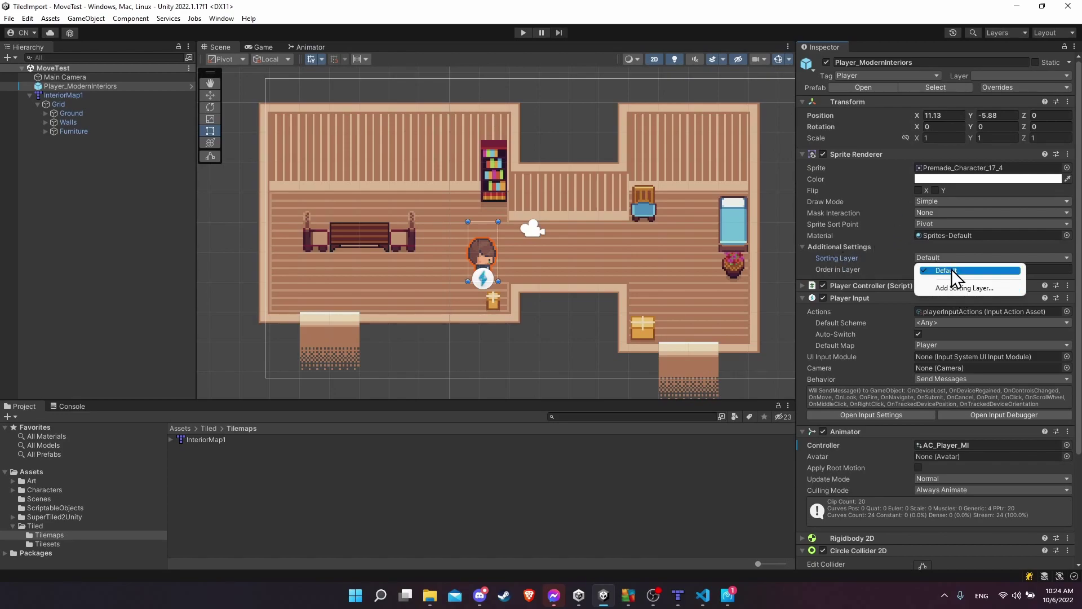
{"action": "left_click", "coordinate": [957, 288]}
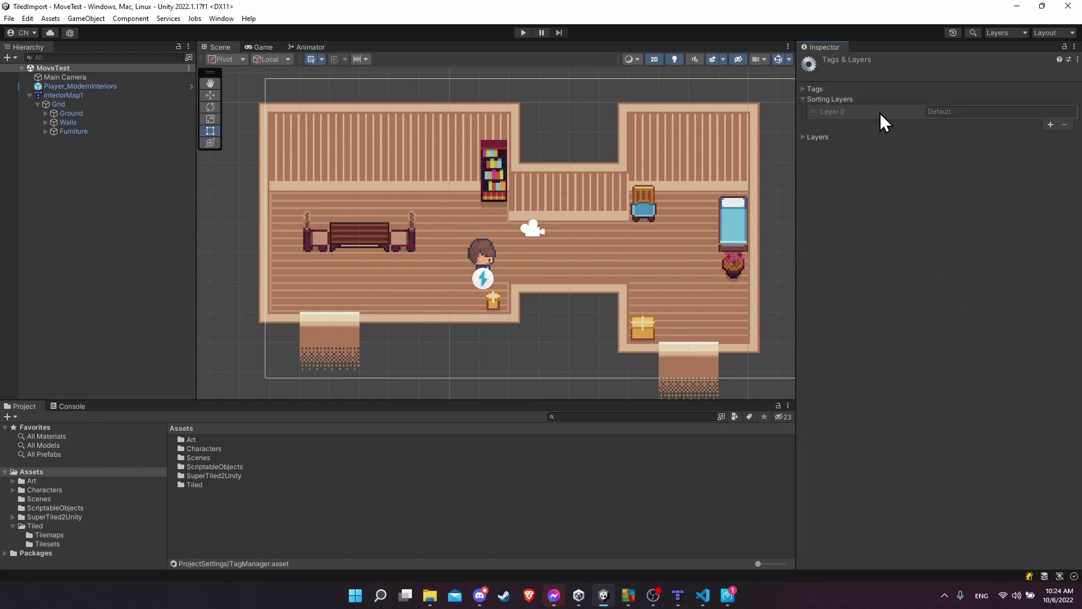
{"action": "left_click", "coordinate": [1049, 124]}
{"action": "left_click", "coordinate": [997, 124]}
{"action": "type", "text": "Ground"}
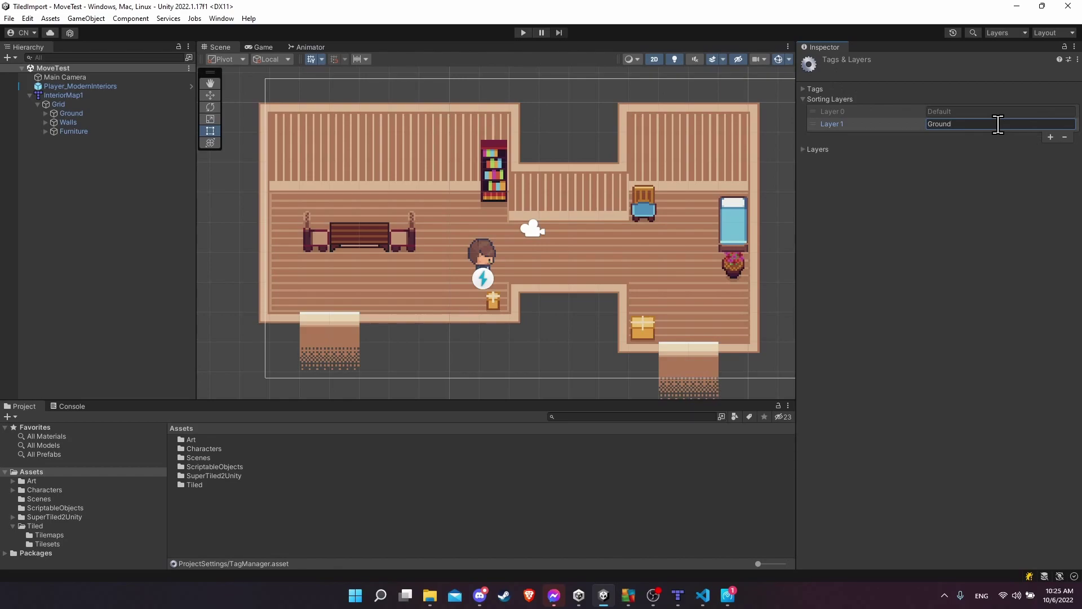
{"action": "left_click_drag", "start_coordinate": [815, 124], "coordinate": [814, 110]}
Add a sorting layer named Walls and place it between Ground and Default.
{"action": "left_click", "coordinate": [1049, 137]}
{"action": "left_click", "coordinate": [981, 137]}
{"action": "type", "text": "Walls"}
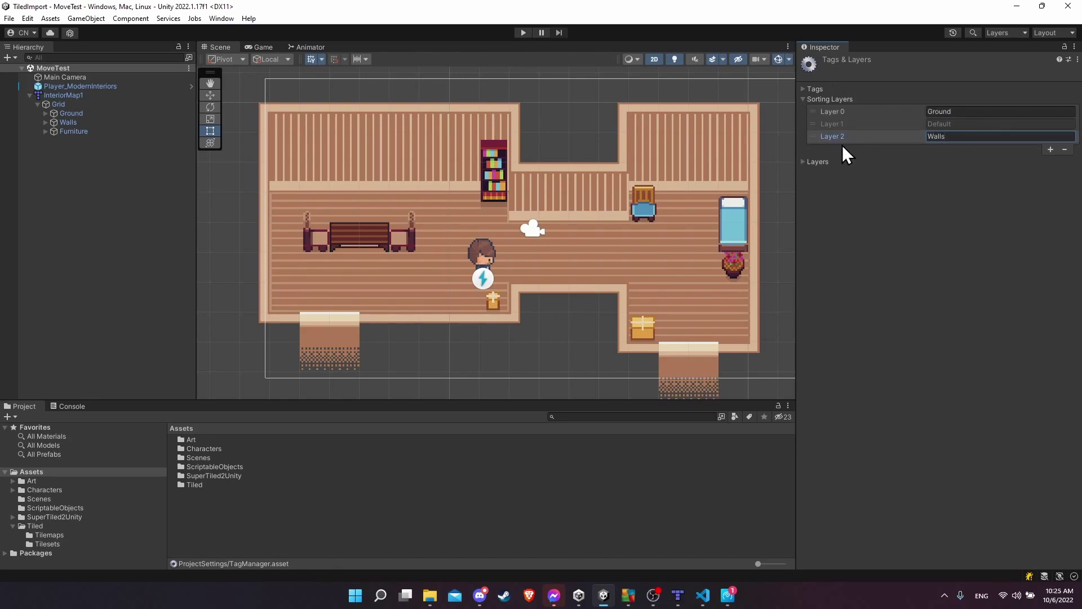
{"action": "left_click_drag", "start_coordinate": [816, 137], "coordinate": [815, 123]}
Add a sorting layer named Above at the end of the list, following Default.
{"action": "left_click", "coordinate": [1049, 149]}
{"action": "left_click", "coordinate": [957, 149]}
{"action": "type", "text": "Above"}
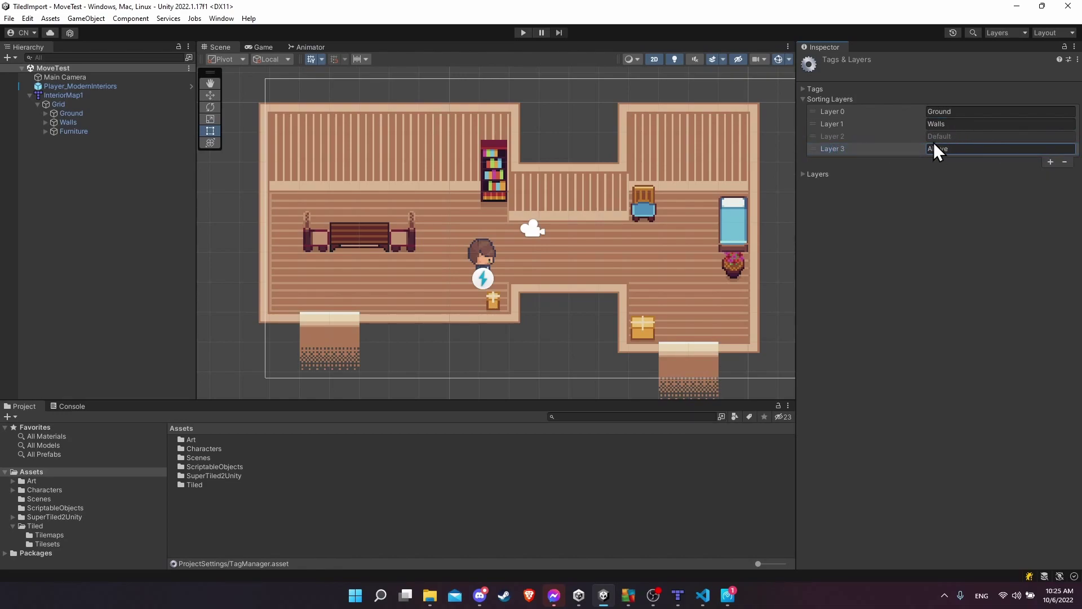
{"action": "key", "text": "Return"}
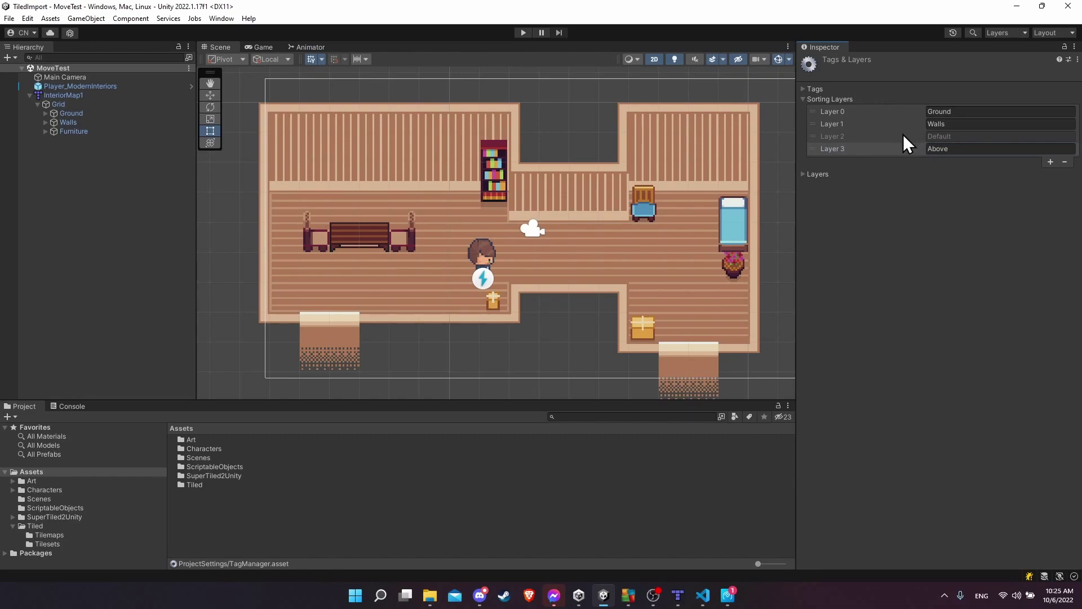
Open the InteriorMap1 map from the project's Tilemaps folder in Tiled.
{"action": "mouse_move", "coordinate": [677, 592]}
{"action": "left_click", "coordinate": [56, 542]}
{"action": "left_click", "coordinate": [62, 535]}
{"action": "left_click", "coordinate": [187, 440]}
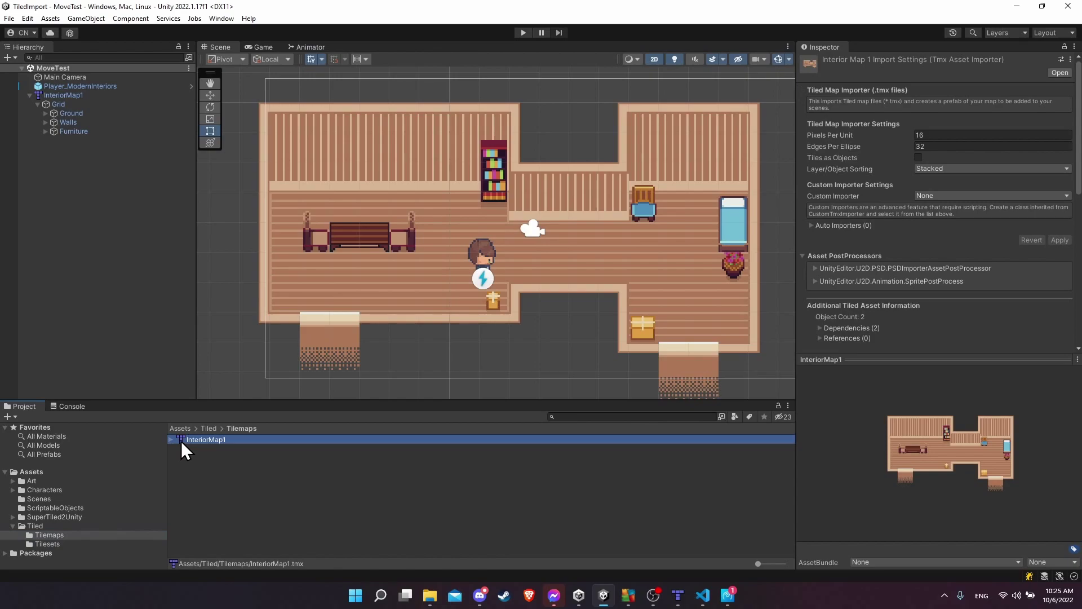
{"action": "double_click", "coordinate": [187, 439]}
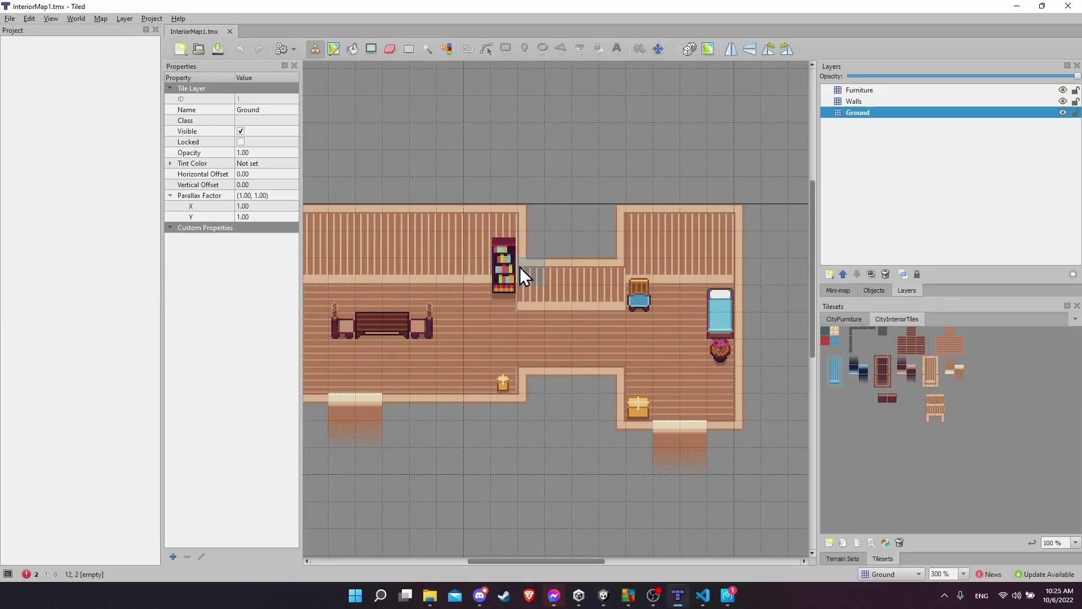
Review the properties of the map's Furniture, Walls and Ground layers.
{"action": "scroll", "coordinate": [519, 266], "scroll_direction": "down", "scroll_amount": 1, "text": "ctrl"}
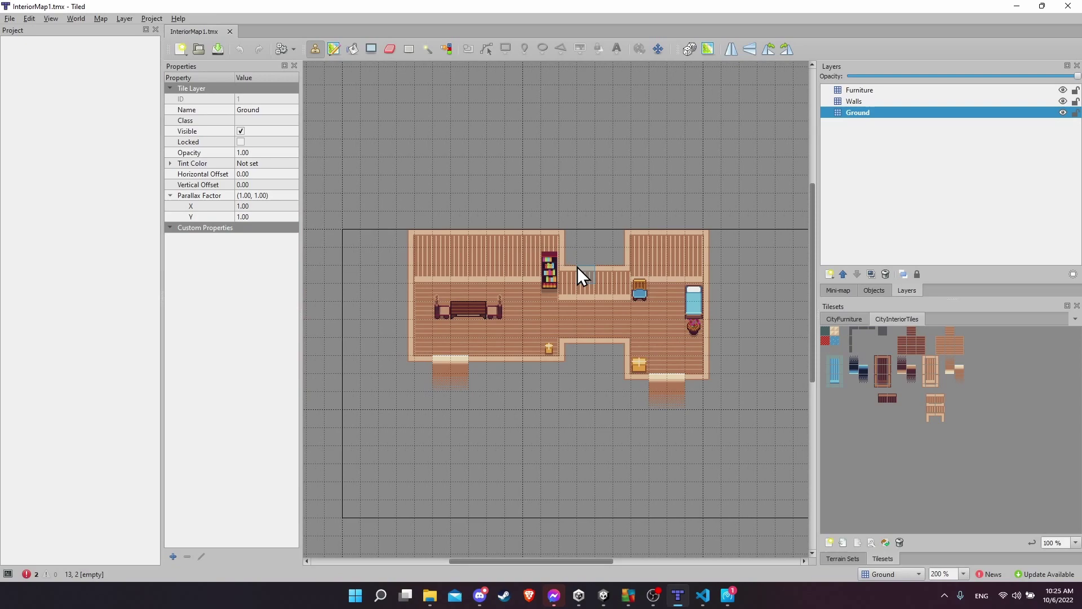
{"action": "left_click", "coordinate": [898, 92]}
{"action": "left_click", "coordinate": [897, 102]}
{"action": "key", "text": "Down"}
{"action": "left_click", "coordinate": [897, 93]}
{"action": "left_click", "coordinate": [897, 101]}
{"action": "left_click", "coordinate": [897, 113]}
{"action": "left_click", "coordinate": [891, 91]}
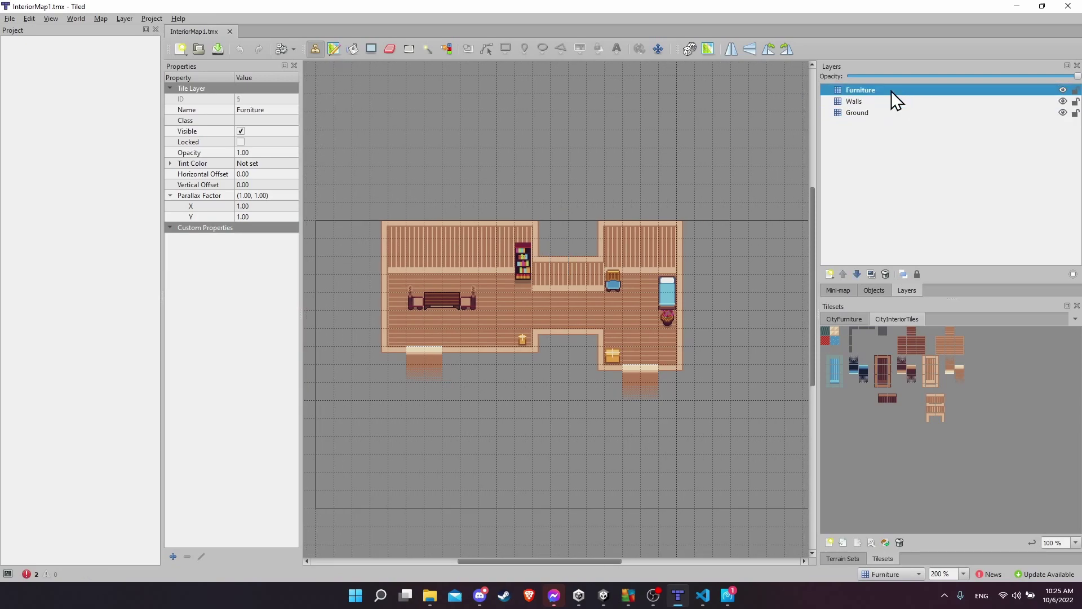
Widen the properties area and add a string custom property unity:sortingLayer with the value ground to the Ground layer.
{"action": "left_click", "coordinate": [893, 114]}
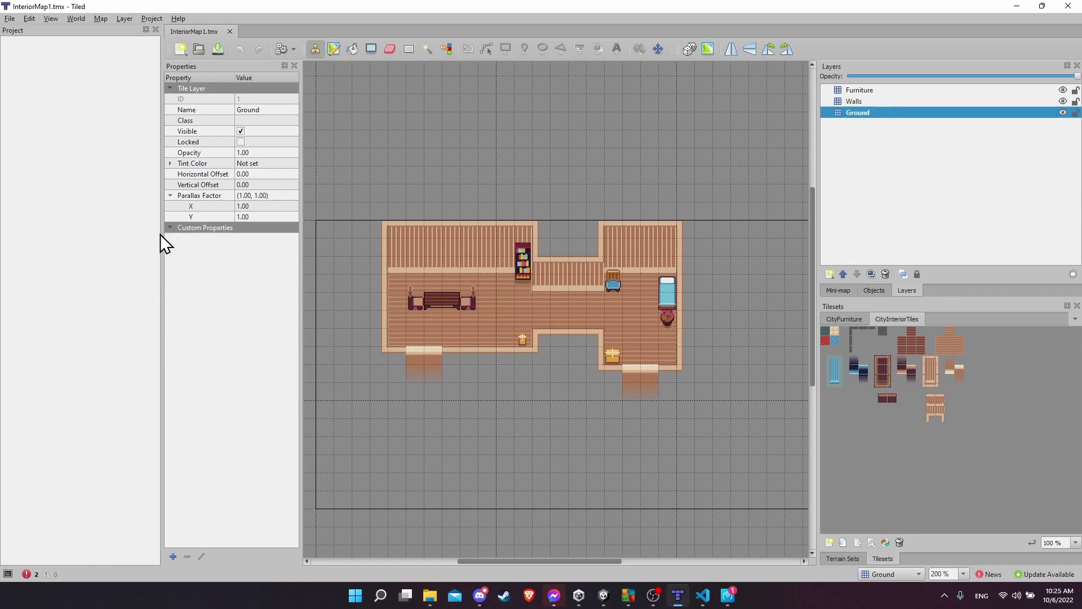
{"action": "left_click_drag", "start_coordinate": [162, 235], "coordinate": [114, 236]}
{"action": "left_click_drag", "start_coordinate": [252, 248], "coordinate": [328, 248]}
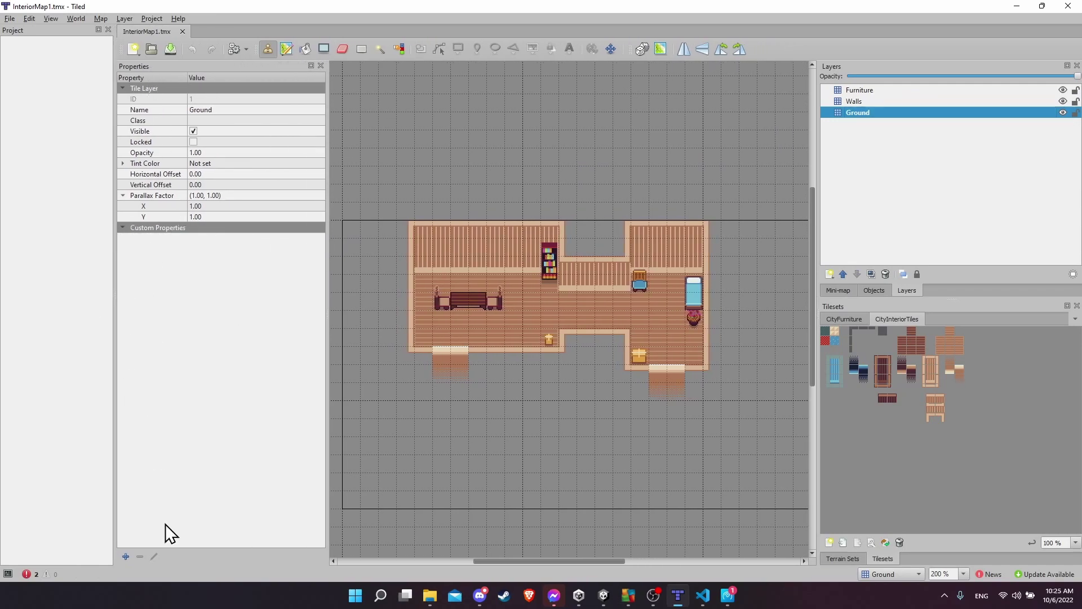
{"action": "left_click", "coordinate": [126, 556]}
{"action": "type", "text": "unity:"}
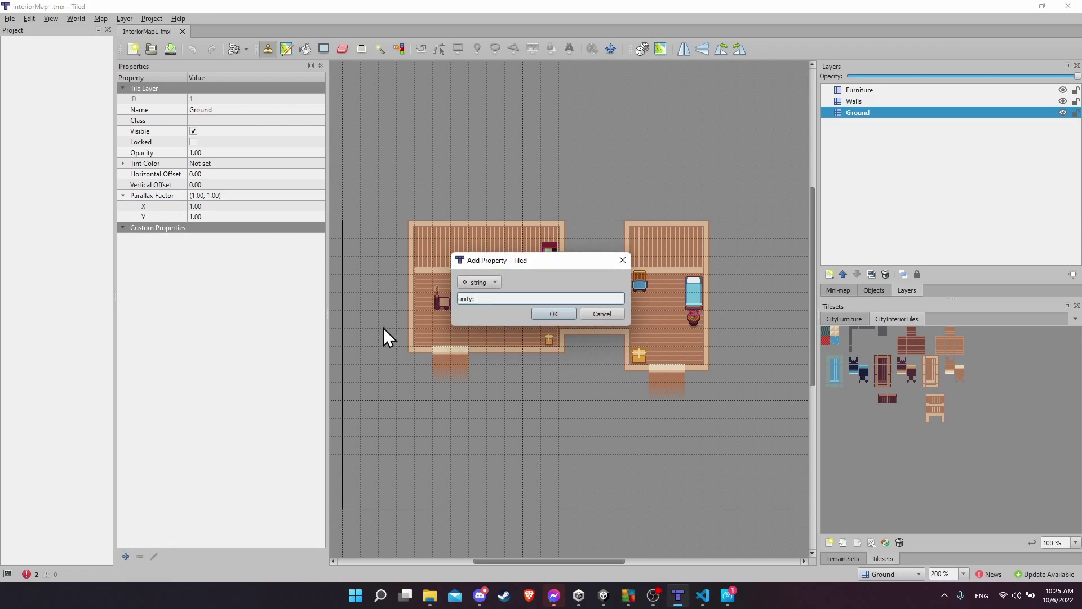
{"action": "type", "text": "sortingLayer"}
{"action": "left_click", "coordinate": [566, 315]}
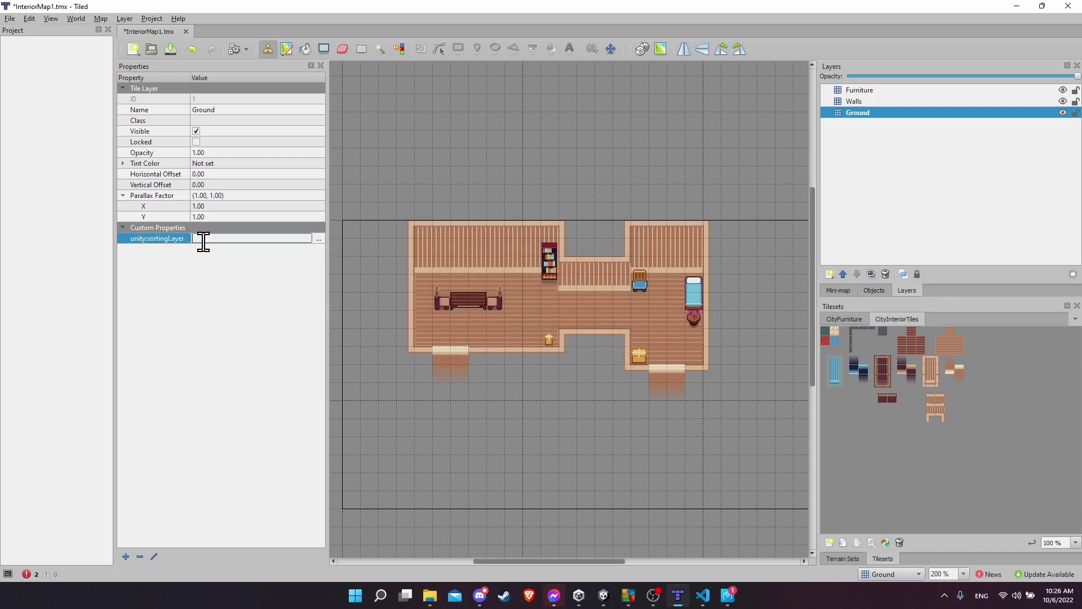
{"action": "type", "text": "ground"}
{"action": "key", "text": "Return"}
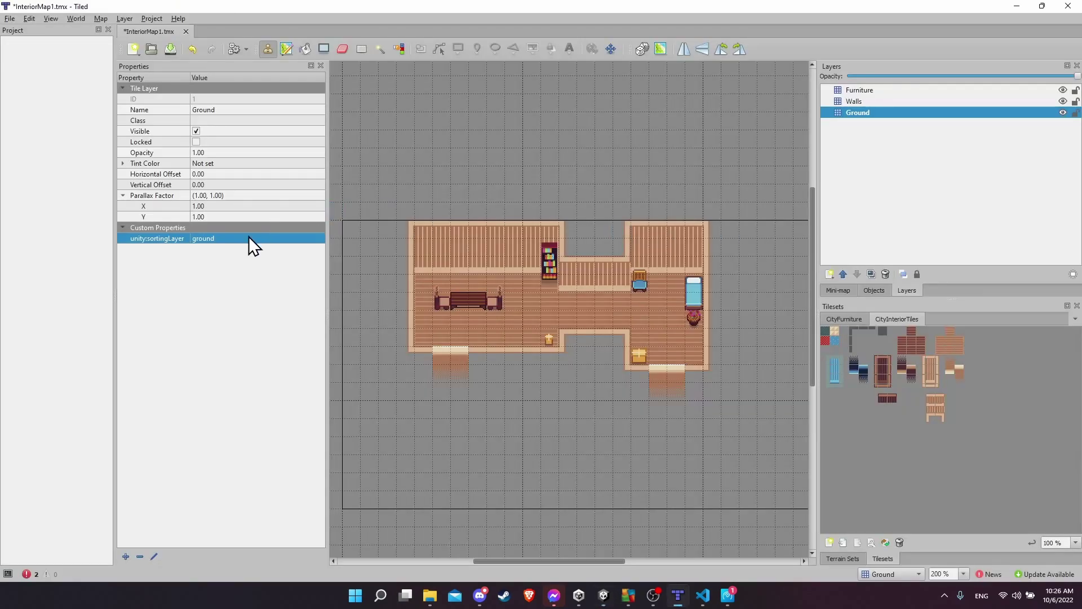
Change the Ground layer's unity:sortingLayer value to Ground with a capital G.
{"action": "double_click", "coordinate": [208, 238]}
{"action": "type", "text": "Ground"}
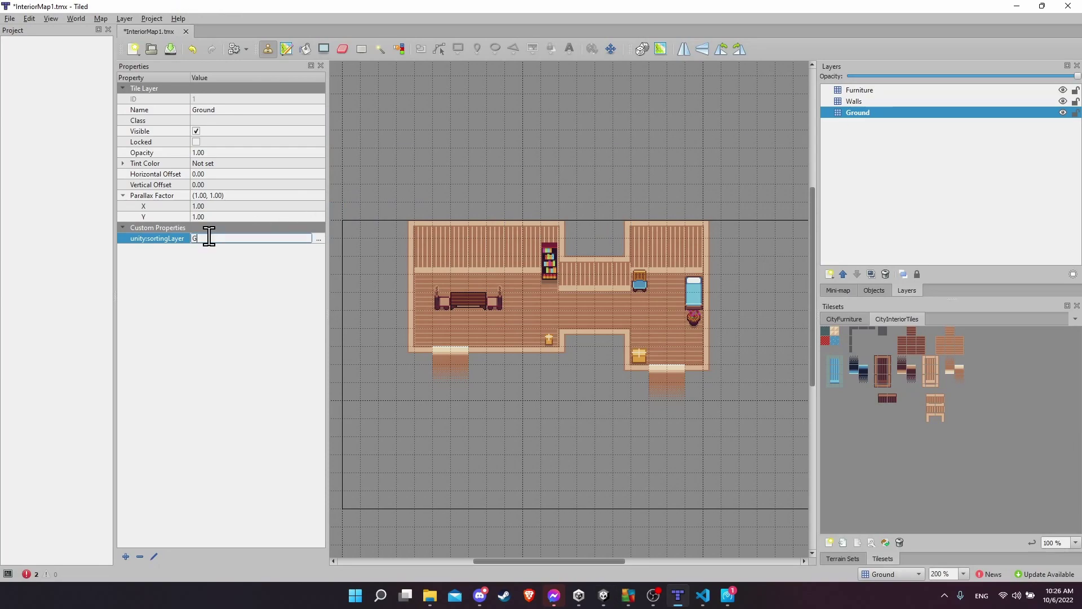
{"action": "key", "text": "Return"}
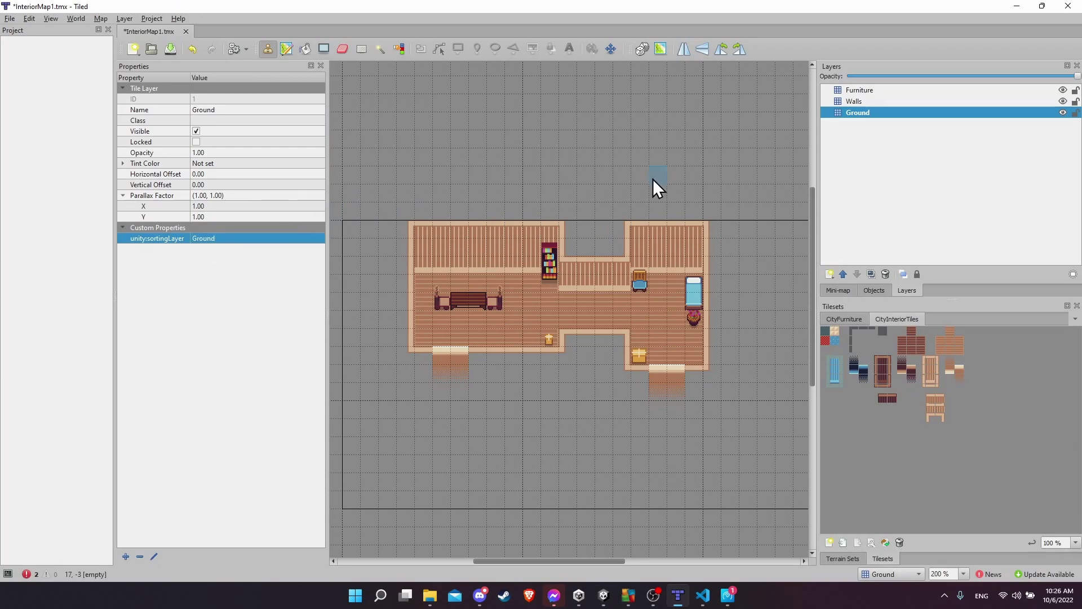
Add a string custom property unity:sortingLayer with the value Walls to the Walls layer.
{"action": "left_click", "coordinate": [860, 102]}
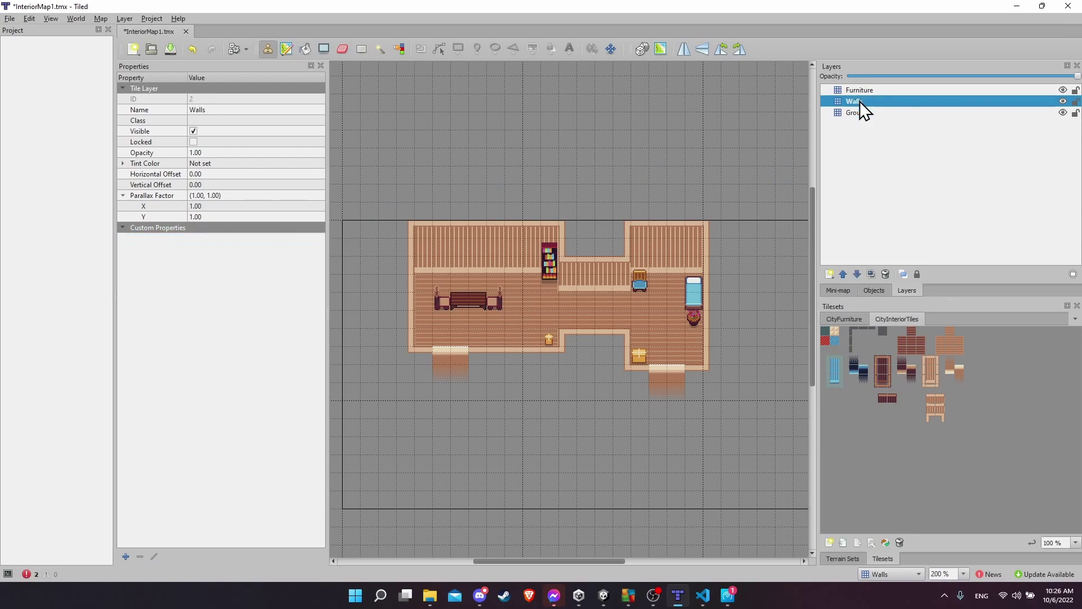
{"action": "left_click", "coordinate": [125, 556]}
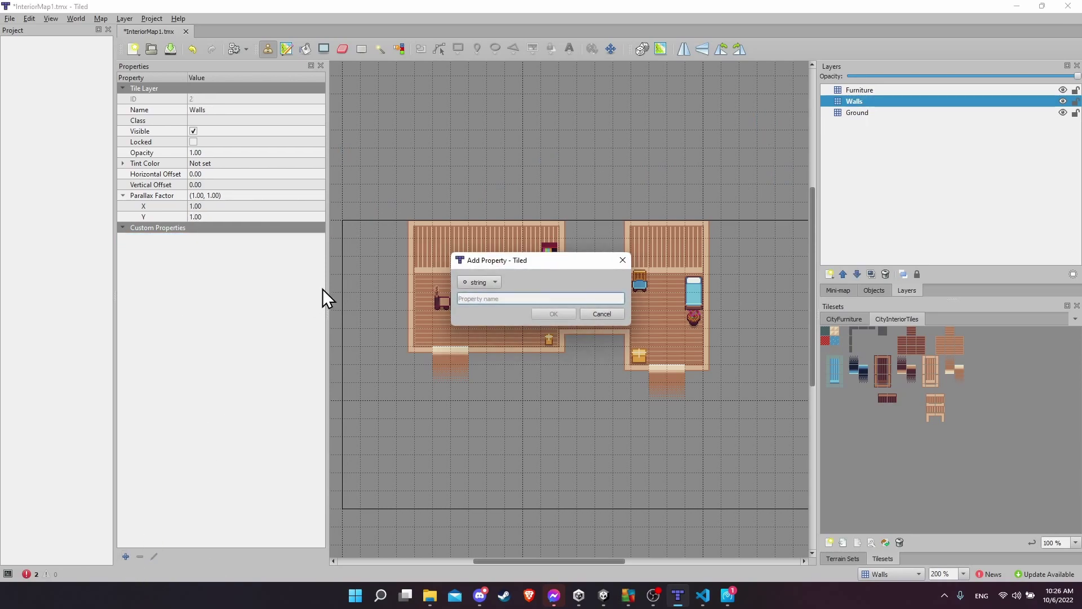
{"action": "type", "text": "unity:sortingLayer"}
{"action": "key", "text": "Return"}
{"action": "type", "text": "Walls"}
{"action": "key", "text": "Return"}
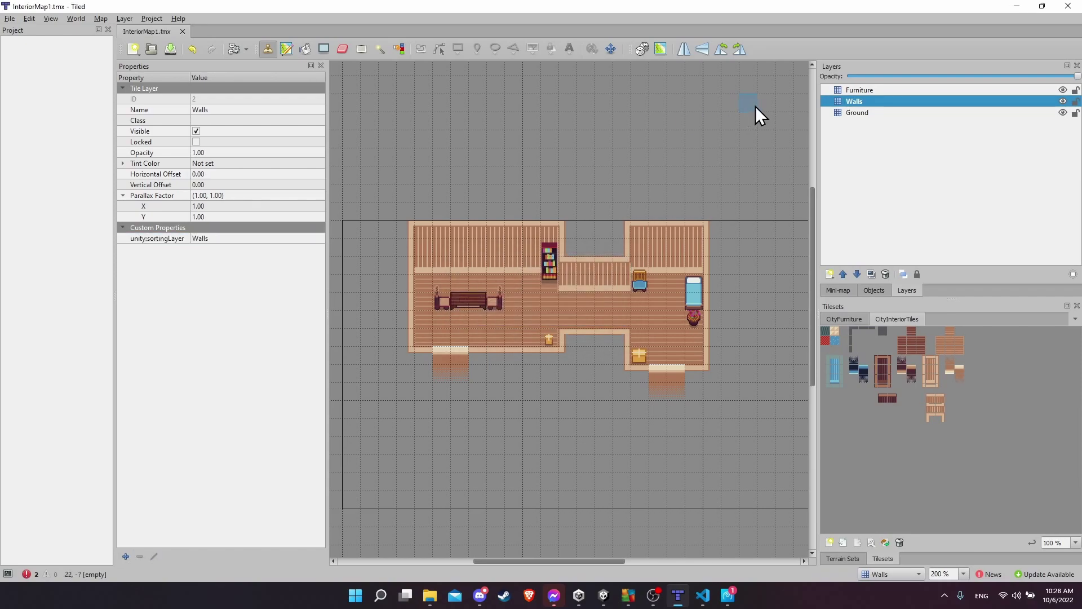
Add a string custom property unity:sortingLayer with the value Default to the Furniture layer, and save the map.
{"action": "left_click", "coordinate": [852, 91]}
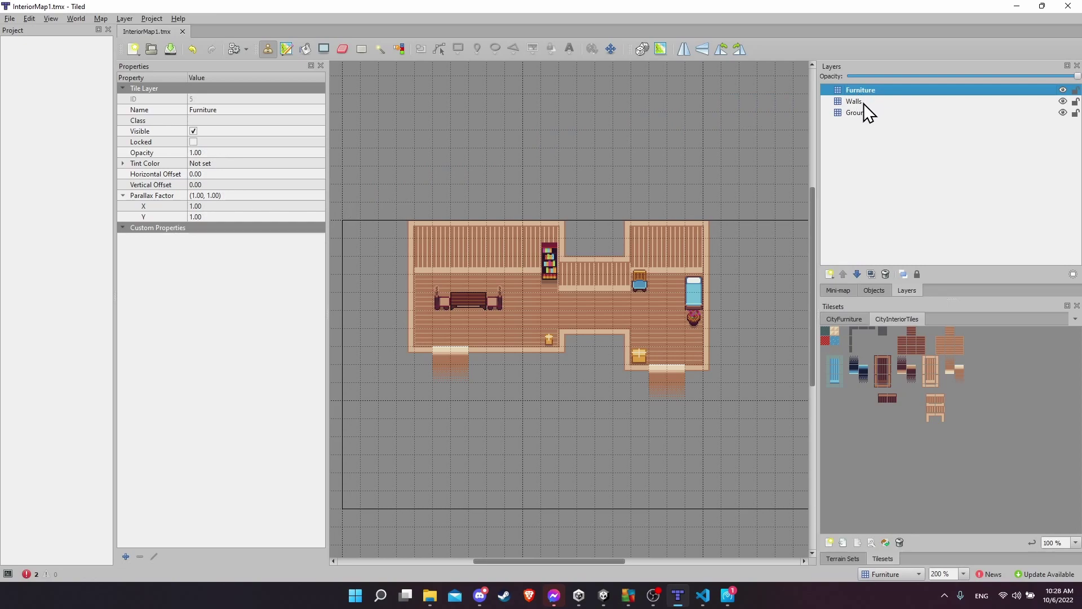
{"action": "left_click", "coordinate": [863, 102]}
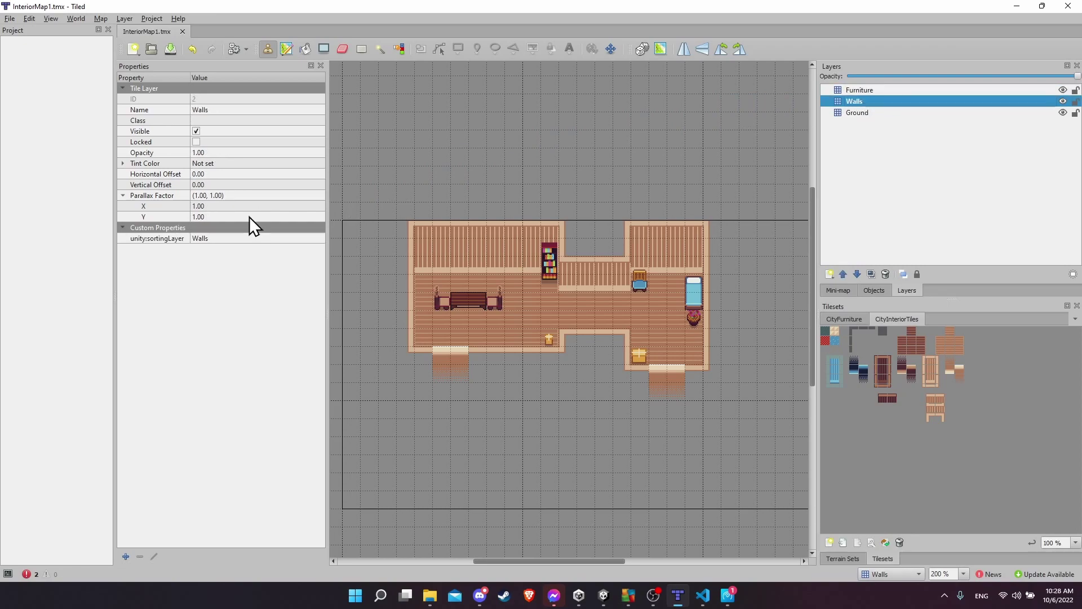
{"action": "left_click", "coordinate": [878, 90]}
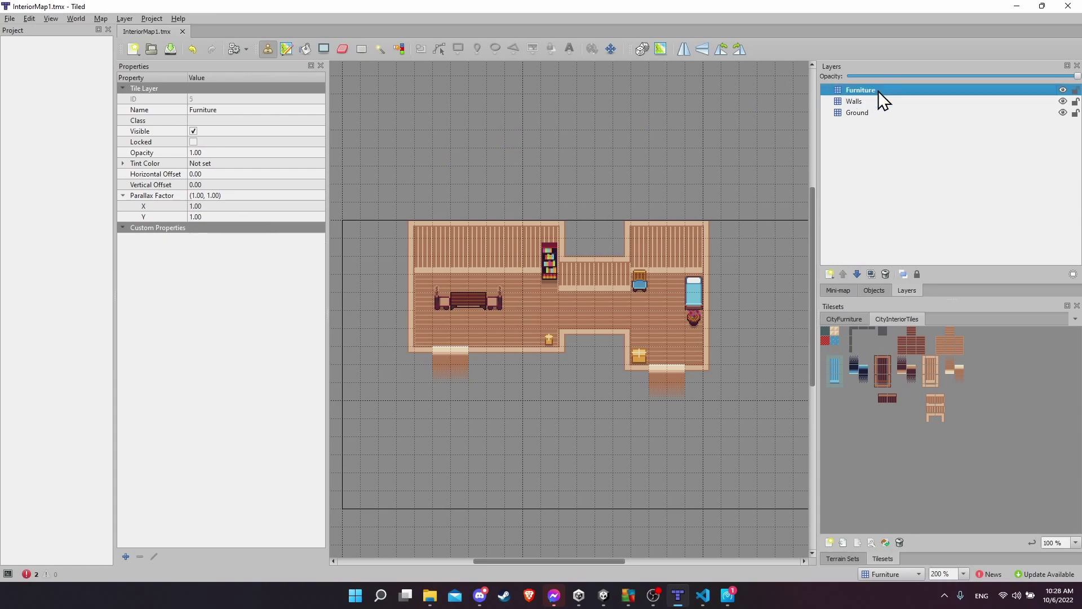
{"action": "left_click", "coordinate": [125, 556]}
{"action": "type", "text": "unity:sortingLayer"}
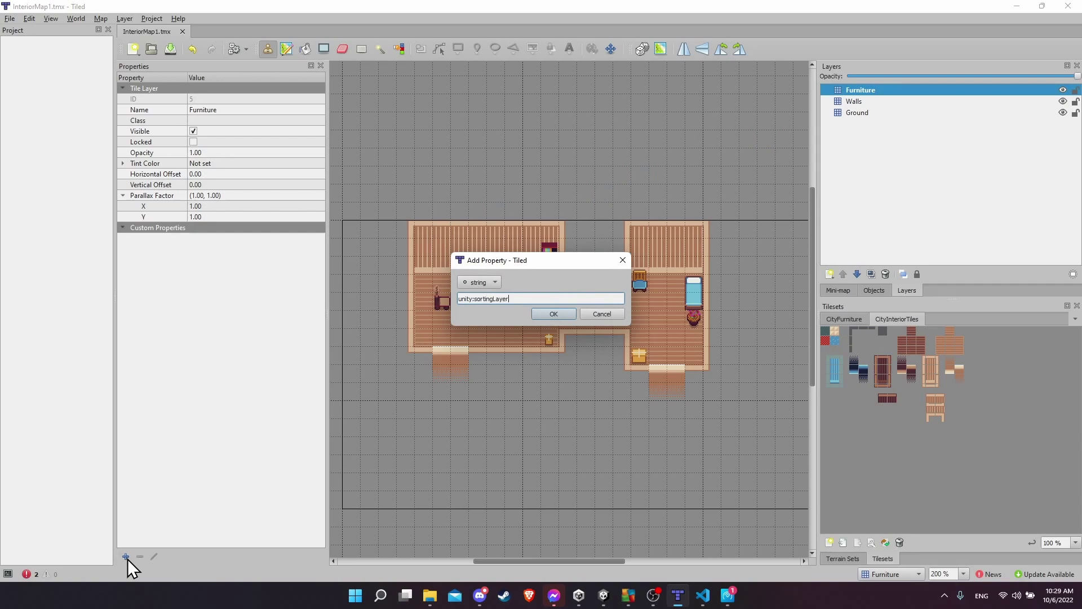
{"action": "key", "text": "Return"}
{"action": "type", "text": "Default"}
{"action": "key", "text": "Return"}
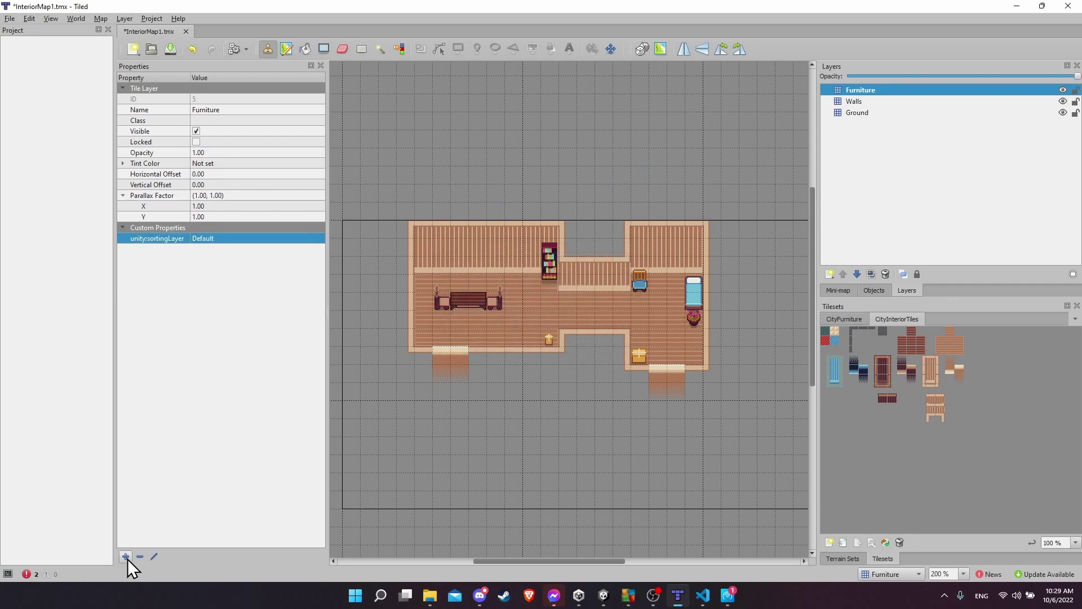
{"action": "left_click", "coordinate": [186, 300]}
{"action": "key", "text": "ctrl+s"}
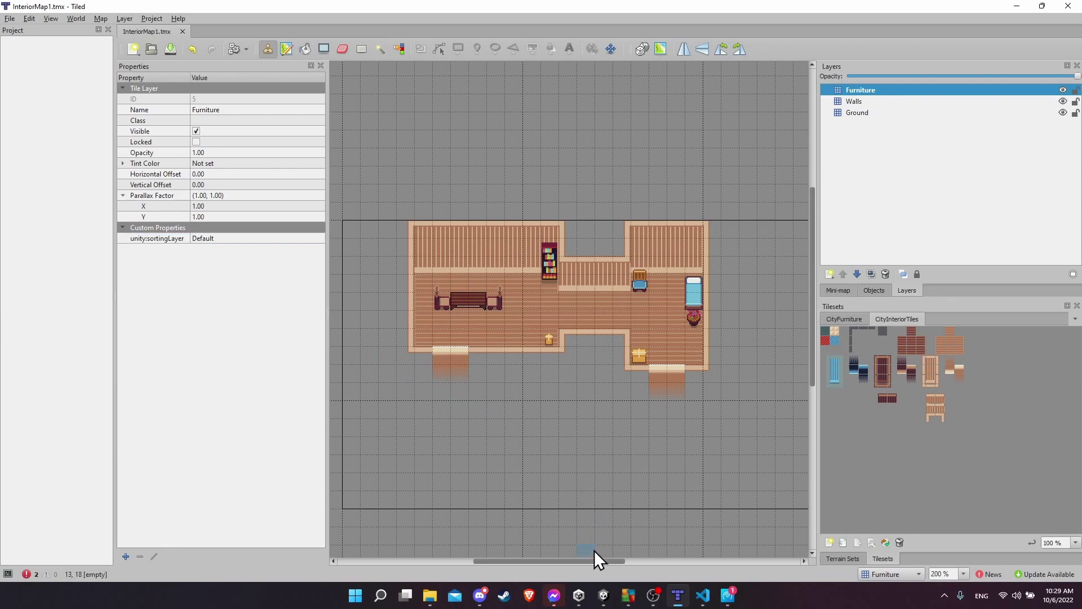
Switch to Unity and check the Sorting Layer of the map's Ground, Walls and Furniture tilemaps.
{"action": "left_click", "coordinate": [606, 597]}
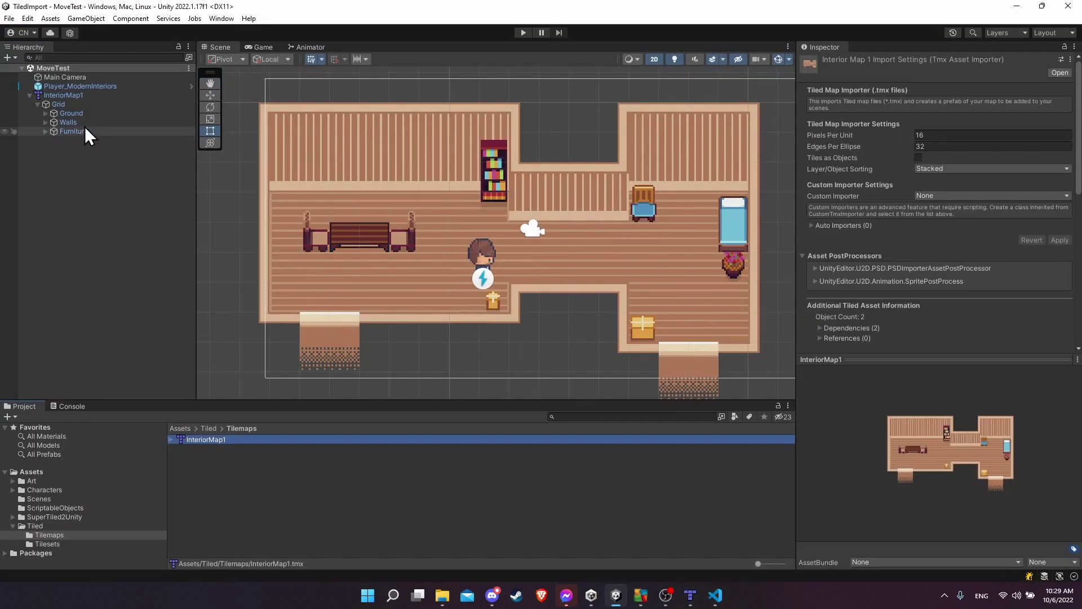
{"action": "left_click", "coordinate": [93, 113]}
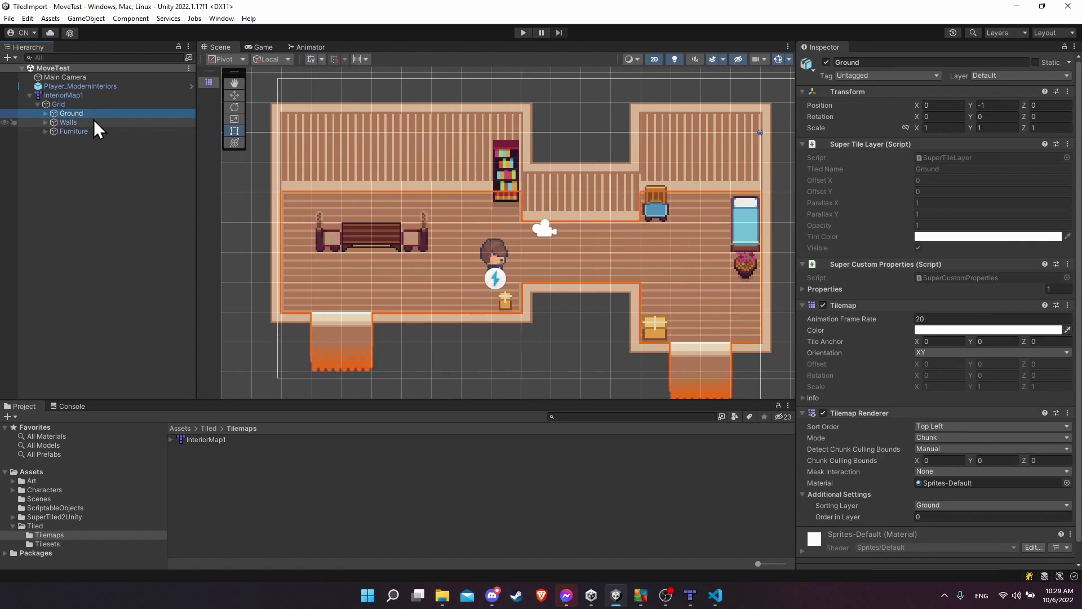
{"action": "left_click", "coordinate": [94, 119]}
{"action": "left_click", "coordinate": [96, 131]}
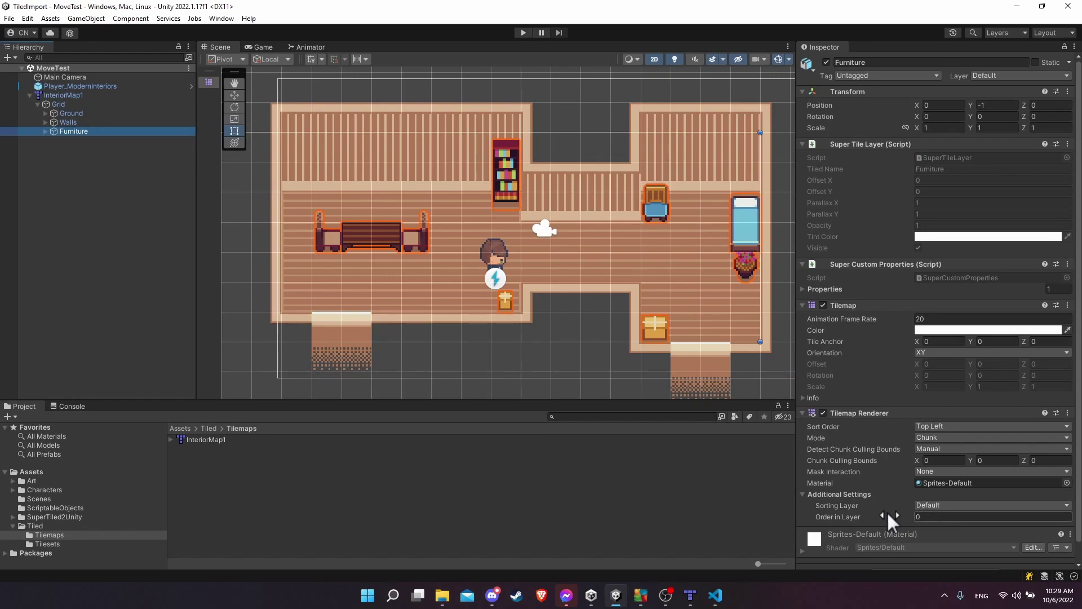
{"action": "left_click", "coordinate": [483, 147]}
Run the scene and walk the character around the bookshelf and bench to test the sprite sorting.
{"action": "left_click", "coordinate": [522, 32]}
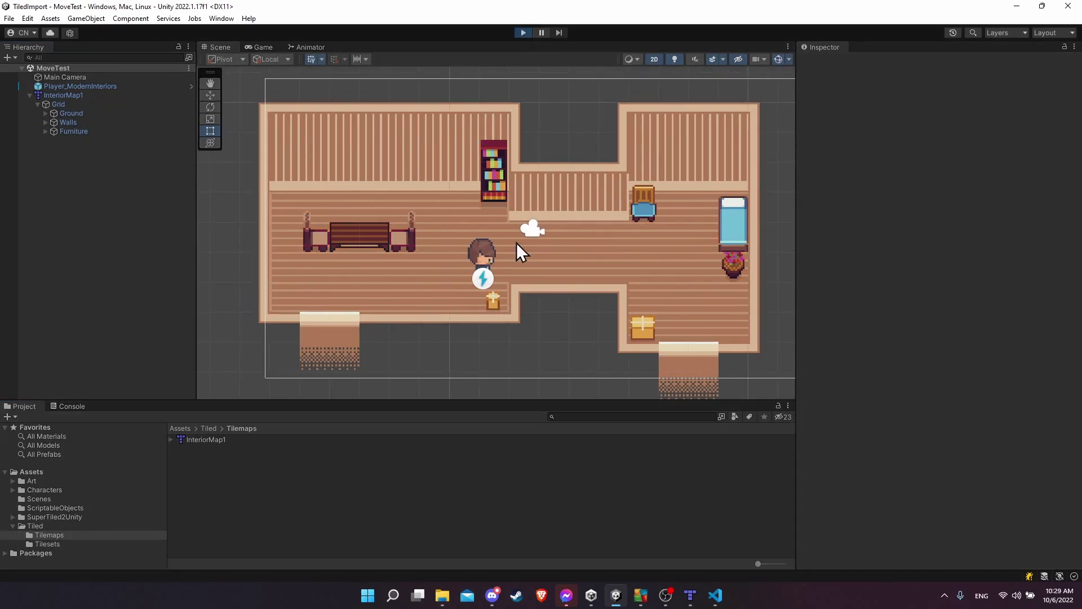
{"action": "key", "text": "Up"}
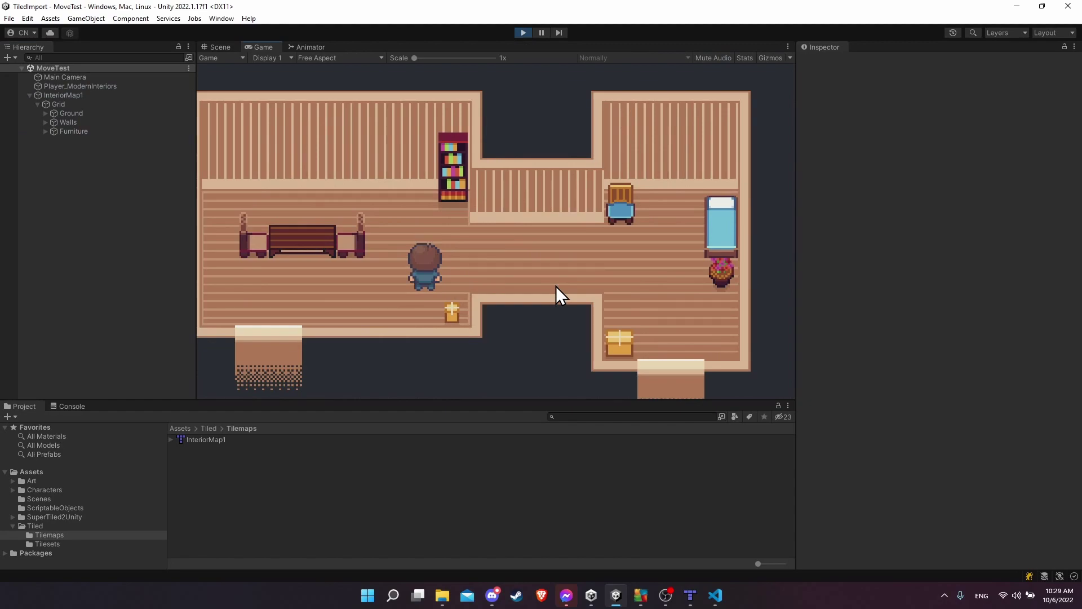
{"action": "key", "text": "Right"}
{"action": "key", "text": "Up"}
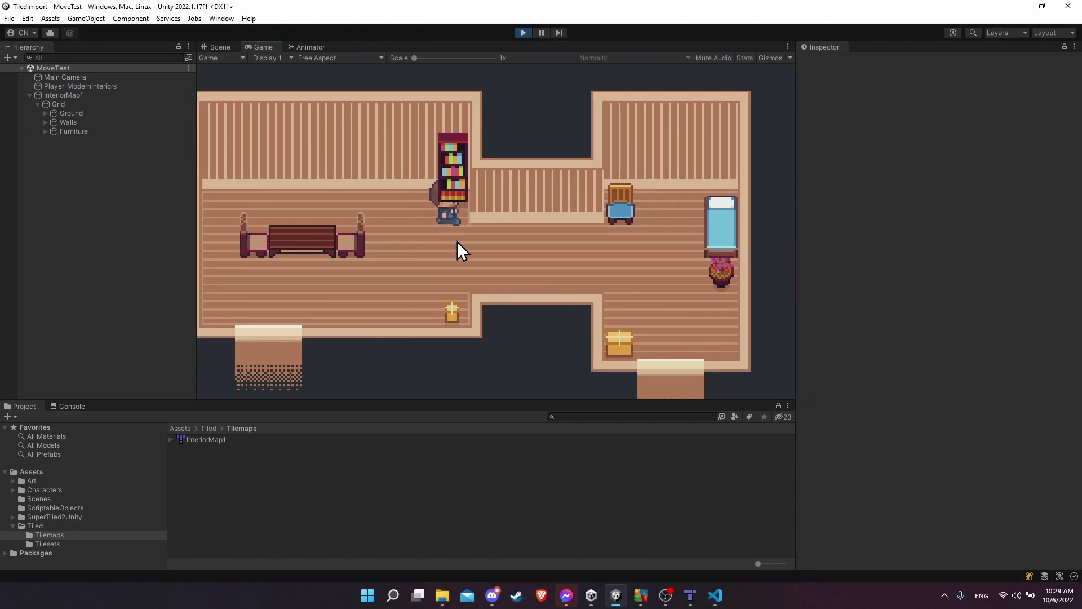
{"action": "key", "text": "Left"}
{"action": "key", "text": "Right"}
{"action": "key", "text": "Down"}
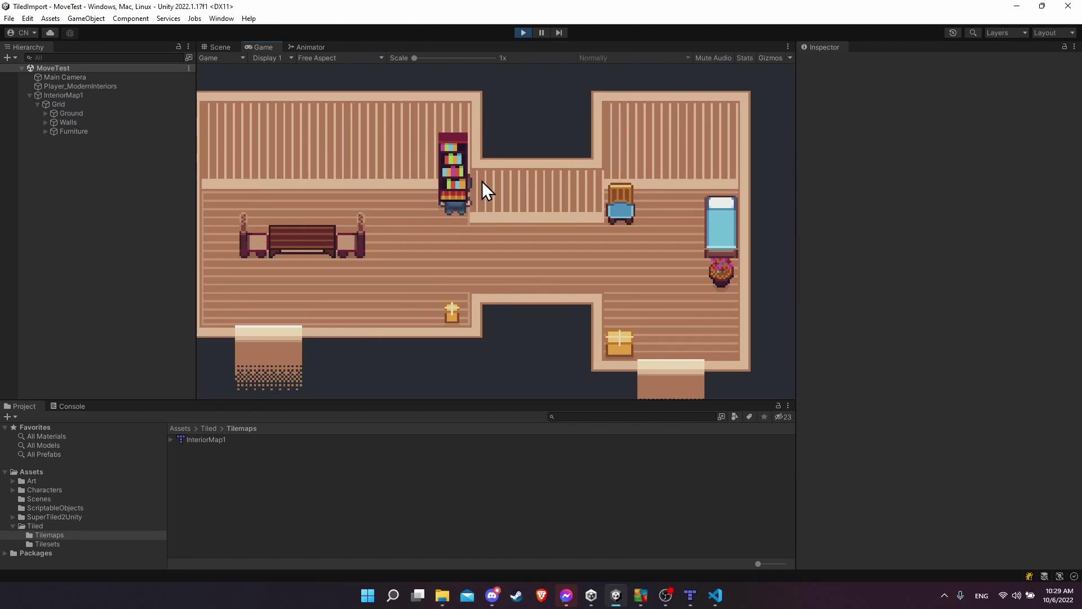
{"action": "key", "text": "Up"}
{"action": "key", "text": "Left"}
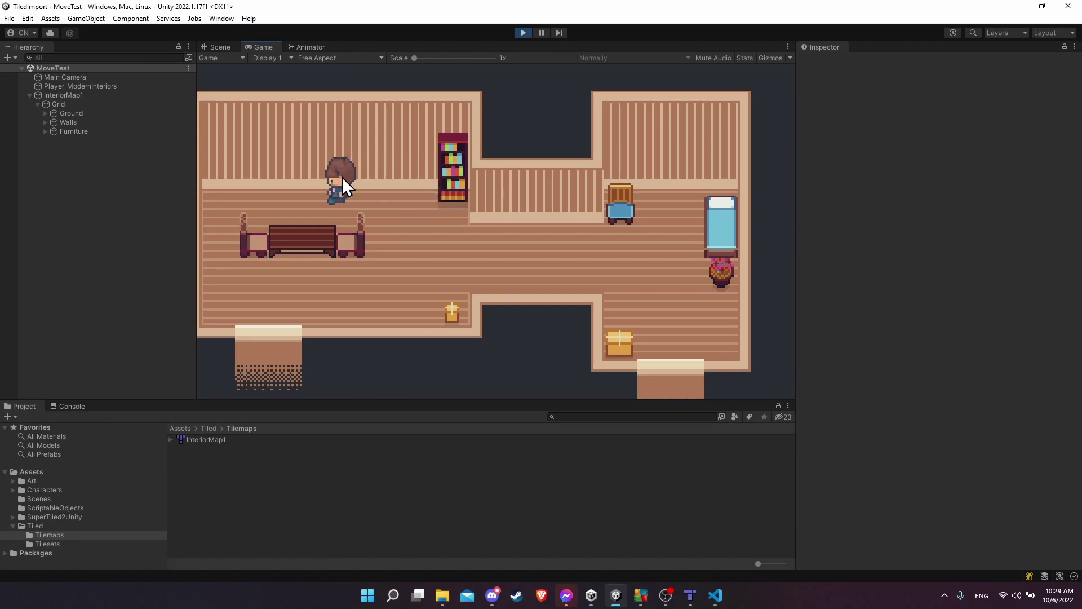
{"action": "key", "text": "Down"}
{"action": "key", "text": "Right"}
{"action": "key", "text": "Up"}
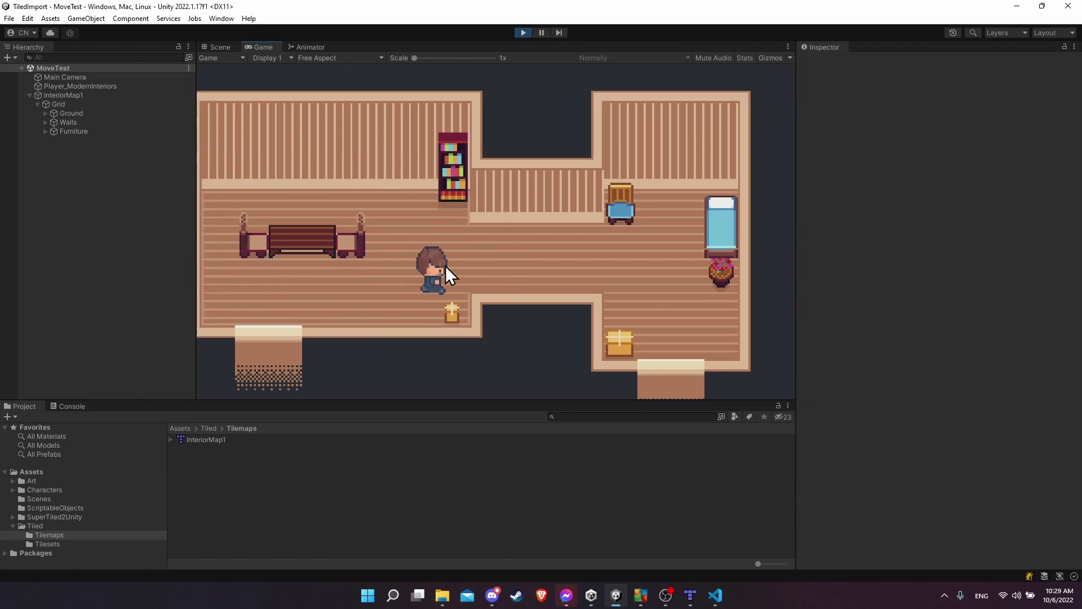
Walk the character up to the blue chair to test its sorting against the furniture, and exit play mode.
{"action": "key", "text": "Up"}
{"action": "key", "text": "Right"}
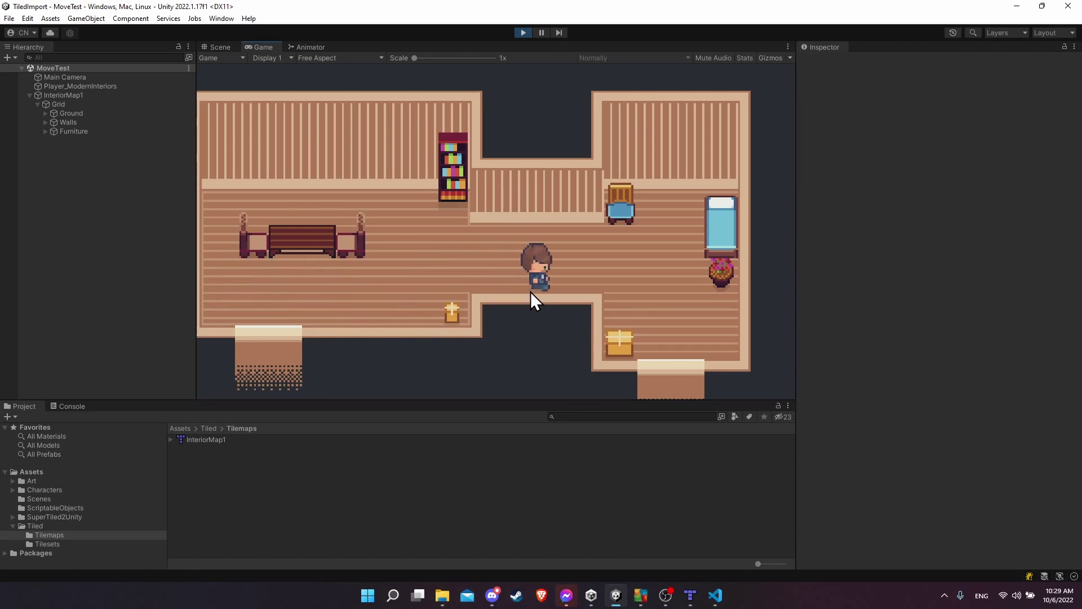
{"action": "key", "text": "Right"}
{"action": "key", "text": "Up"}
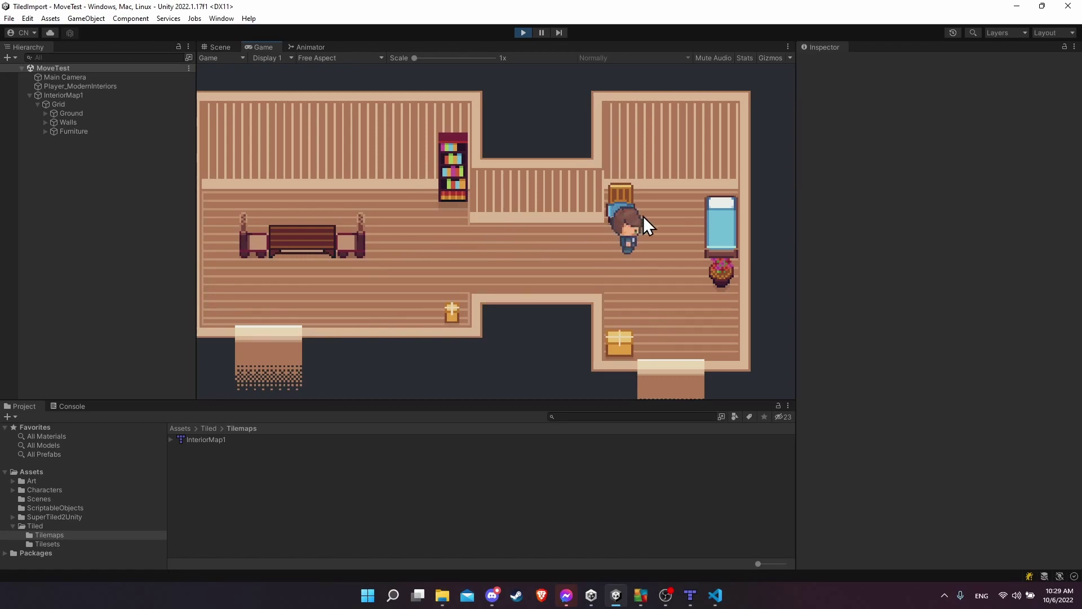
{"action": "key", "text": "Down"}
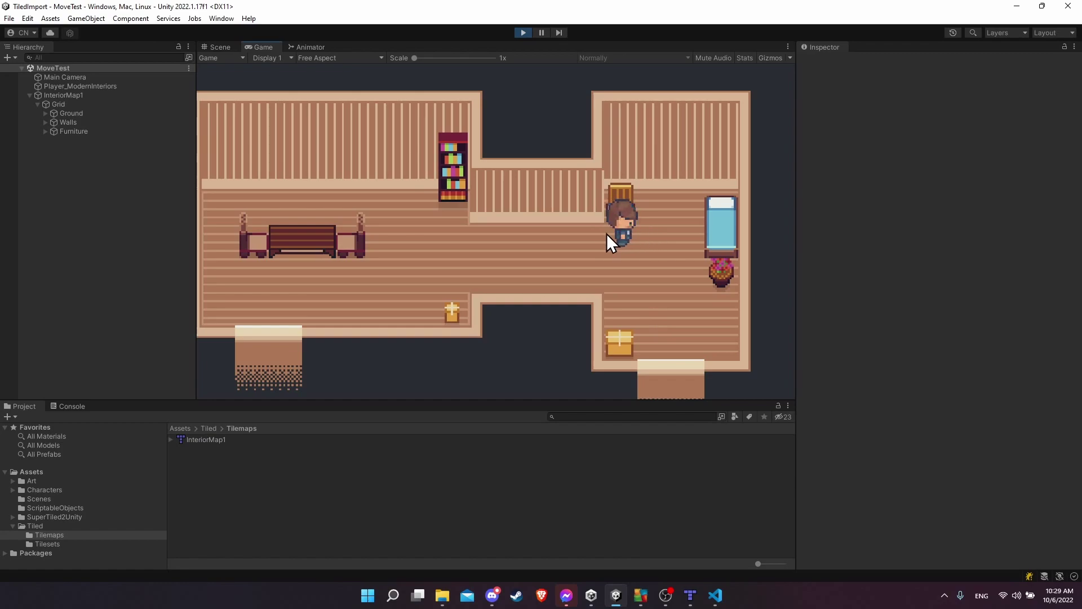
{"action": "key", "text": "Down"}
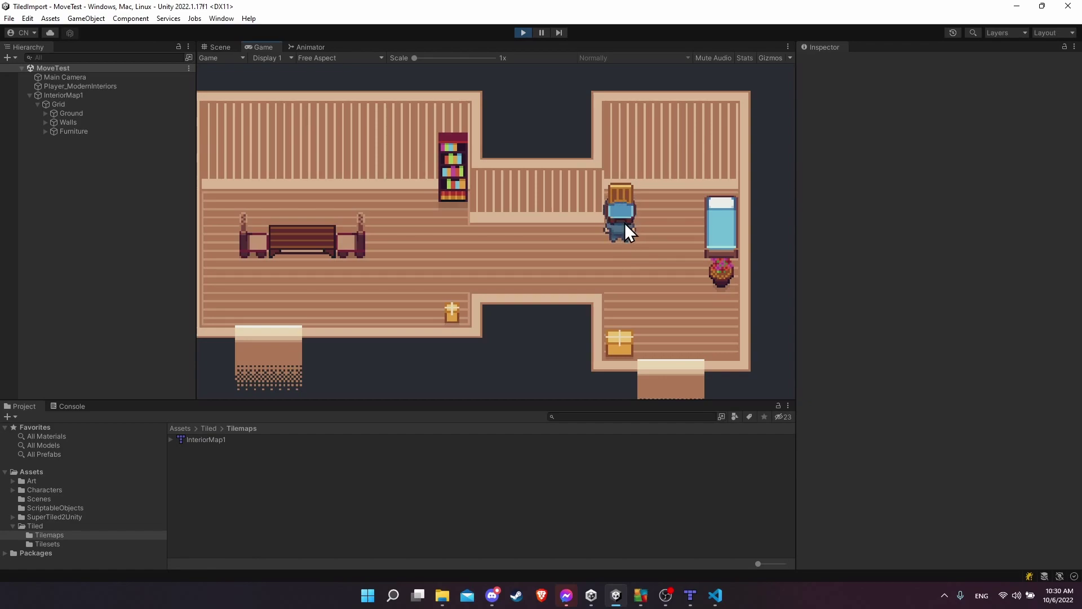
{"action": "key", "text": "ctrl+p"}
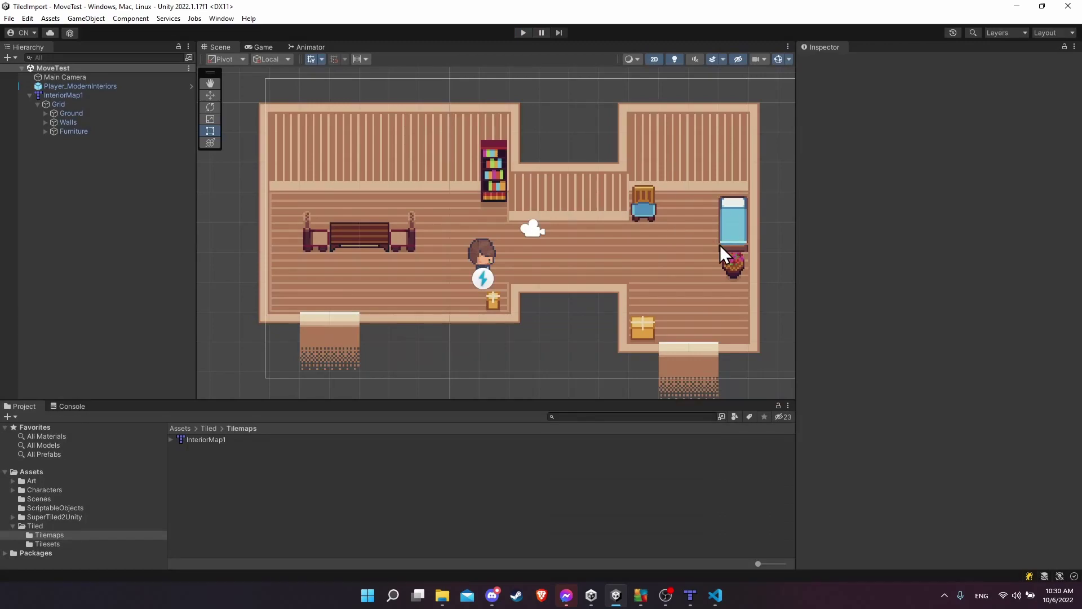
Check the Transparency Sort Mode and Transparency Sort Axis in the project's Graphics settings.
{"action": "left_click", "coordinate": [27, 18]}
{"action": "left_click", "coordinate": [62, 387]}
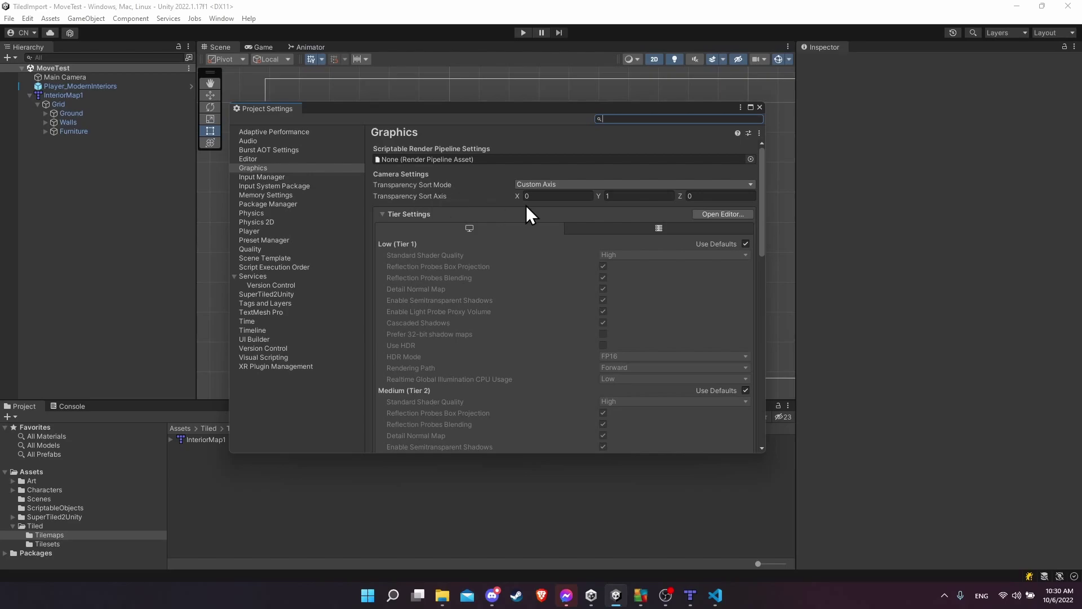
{"action": "left_click", "coordinate": [759, 107]}
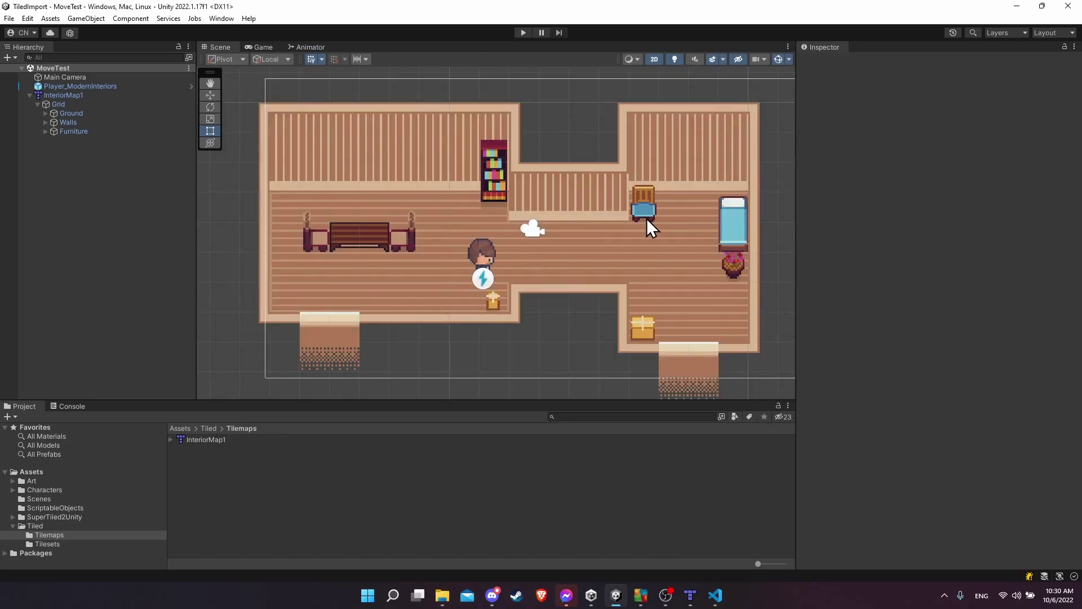
Set the InteriorMap1 asset's Layer/Object Sorting to Custom Sort Axis and apply the import settings.
{"action": "left_click", "coordinate": [225, 439]}
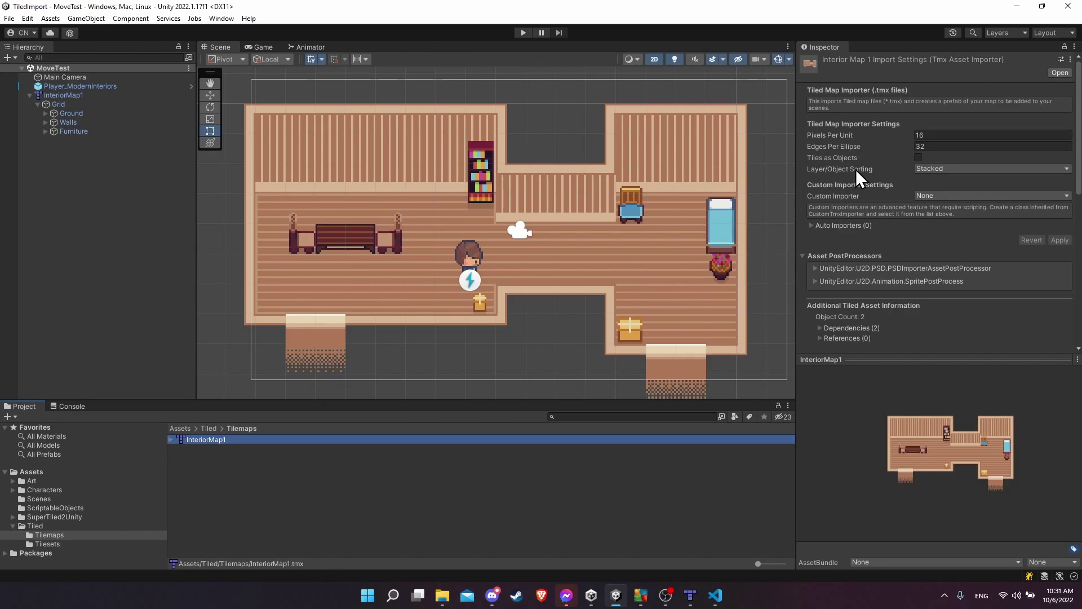
{"action": "left_click", "coordinate": [933, 165]}
{"action": "left_click", "coordinate": [962, 193]}
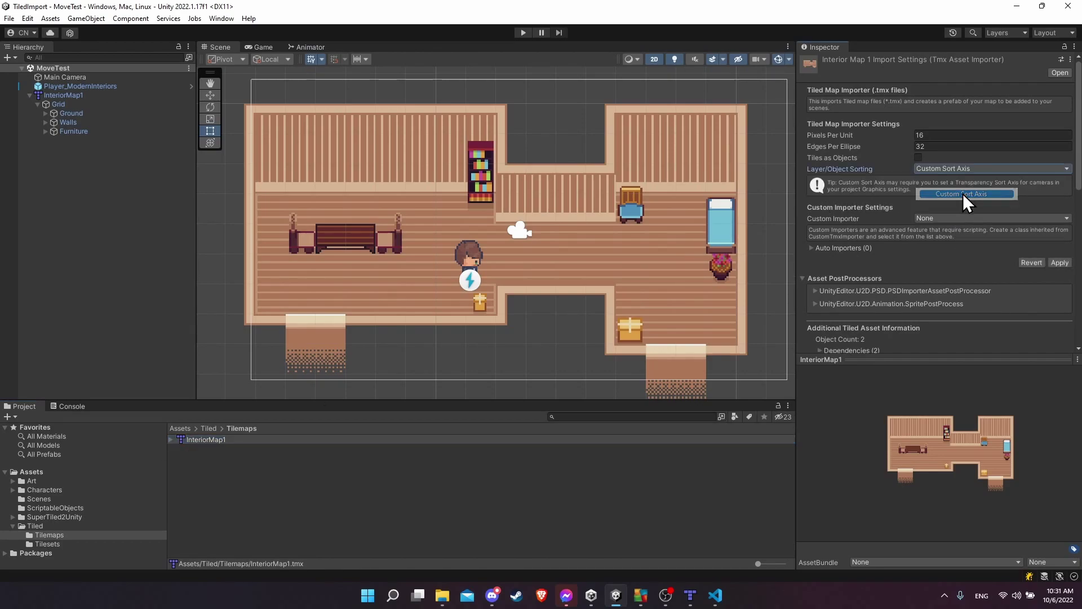
{"action": "left_click", "coordinate": [1059, 263]}
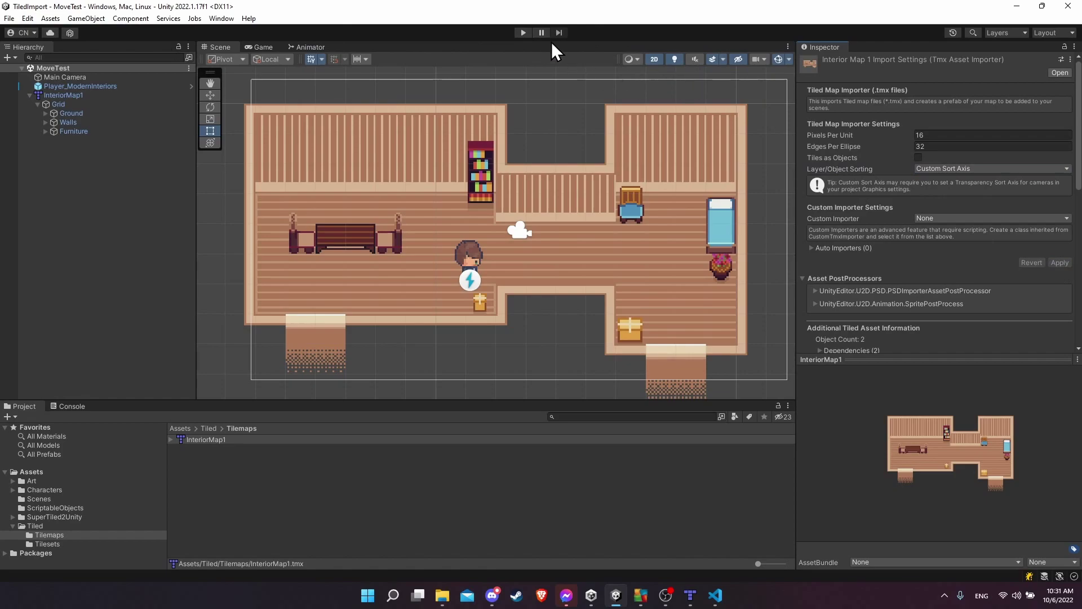
Run the scene and walk the character in front of and beside the blue chair to test the custom axis sorting.
{"action": "left_click", "coordinate": [524, 32]}
{"action": "key", "text": "Right"}
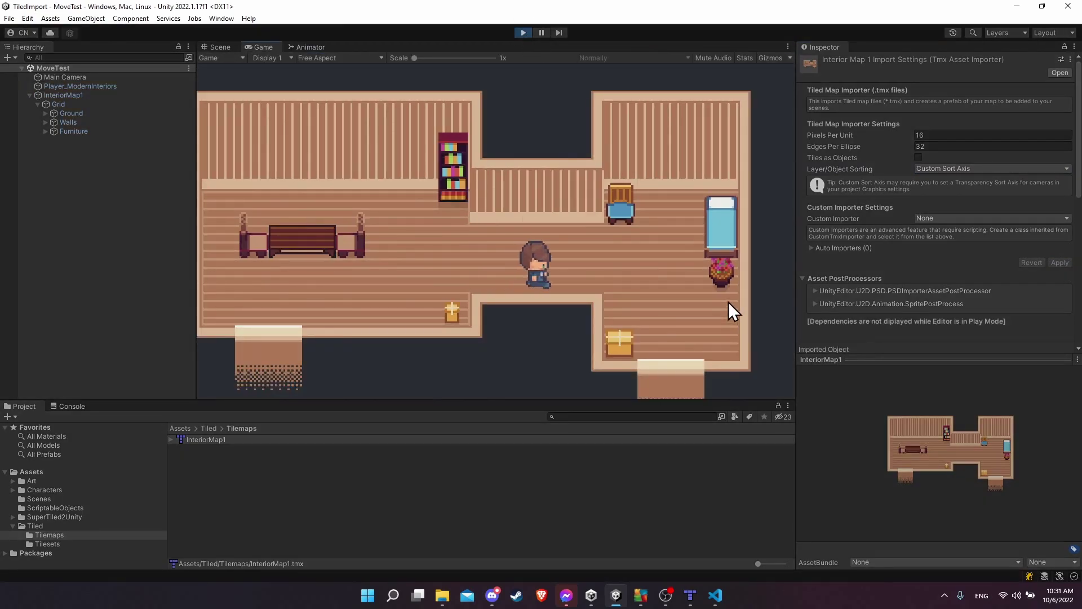
{"action": "key", "text": "Up"}
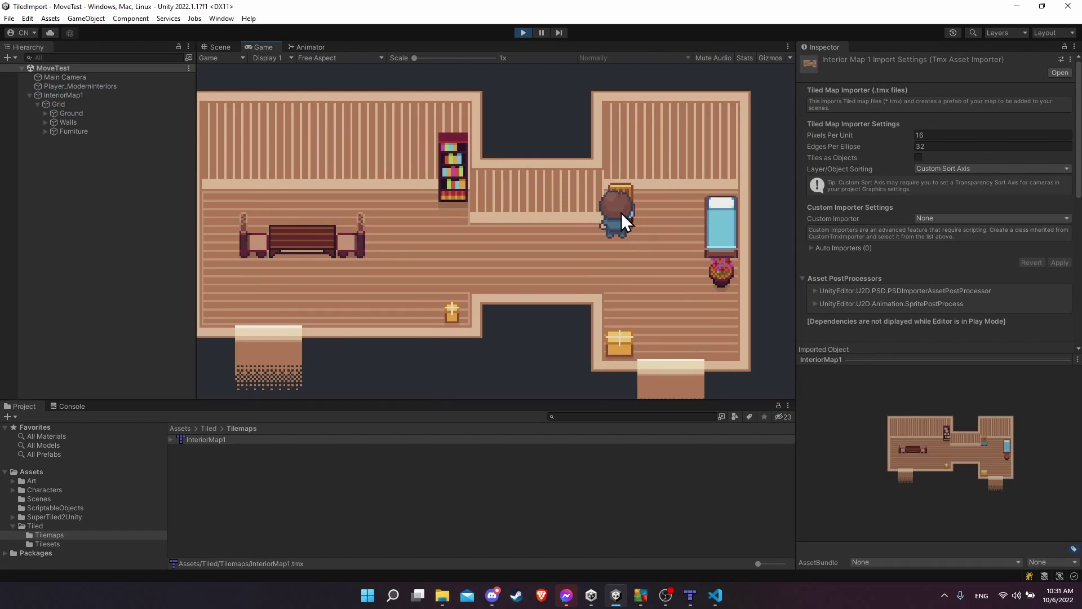
{"action": "key", "text": "Up"}
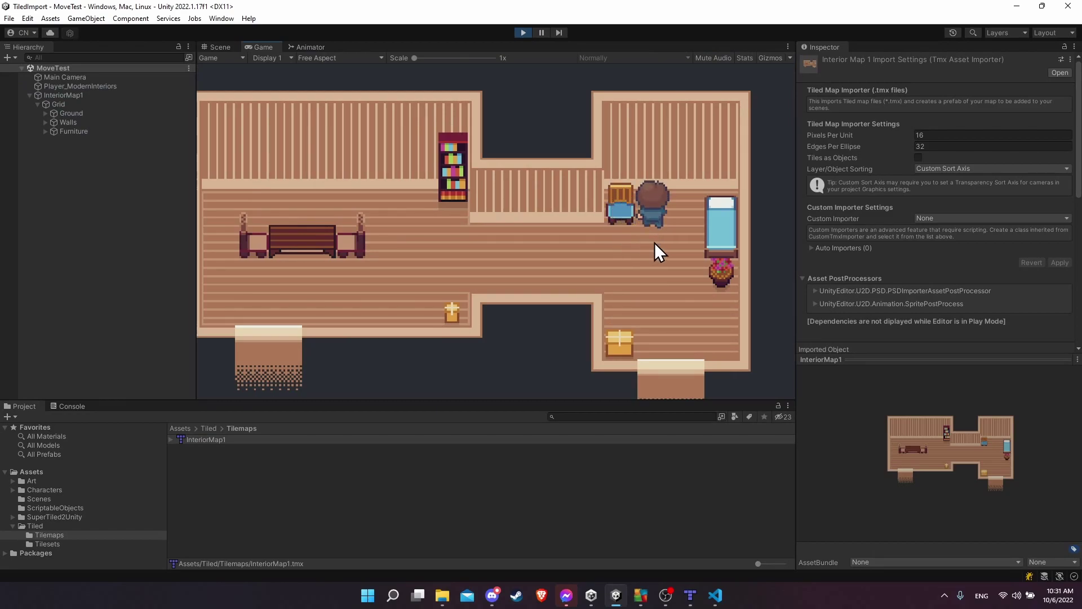
{"action": "key", "text": "Down"}
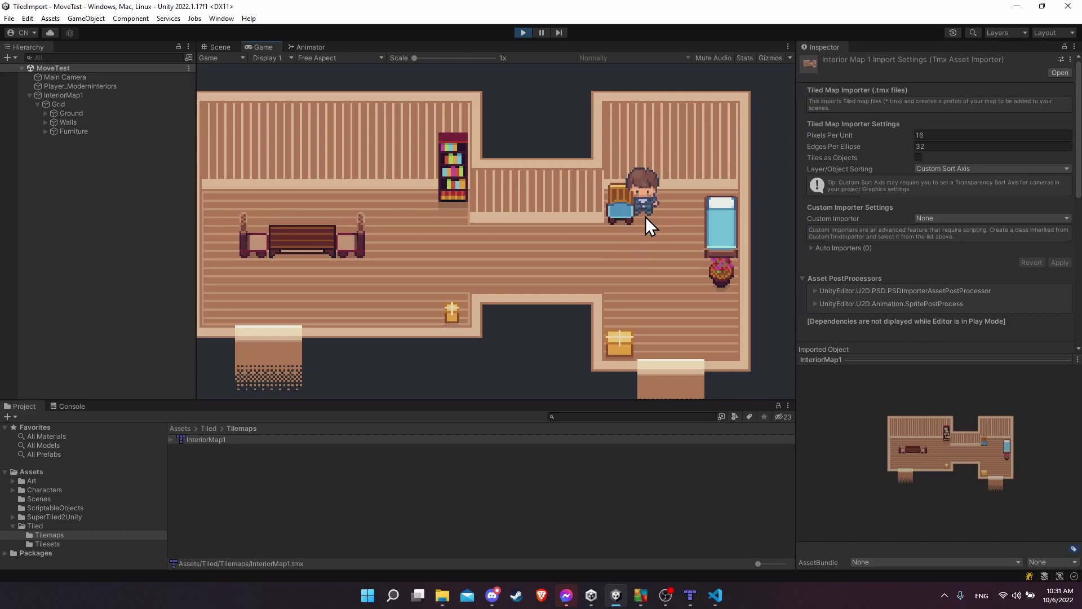
{"action": "key", "text": "Up"}
{"action": "key", "text": "Left"}
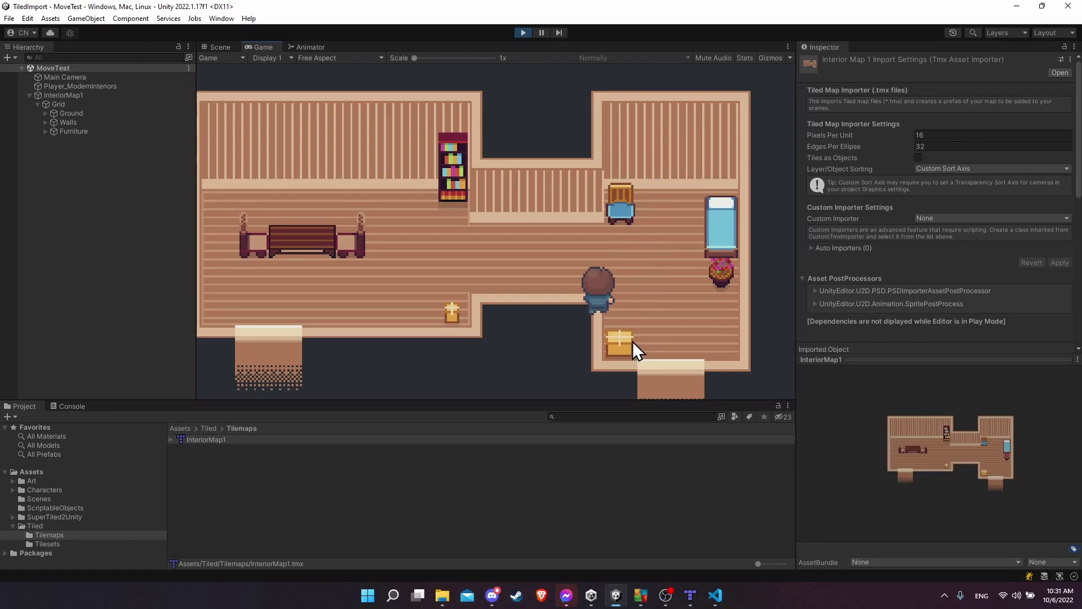
Walk the character behind and in front of the bench to test its sorting, and exit play mode.
{"action": "key", "text": "Up"}
{"action": "key", "text": "Left"}
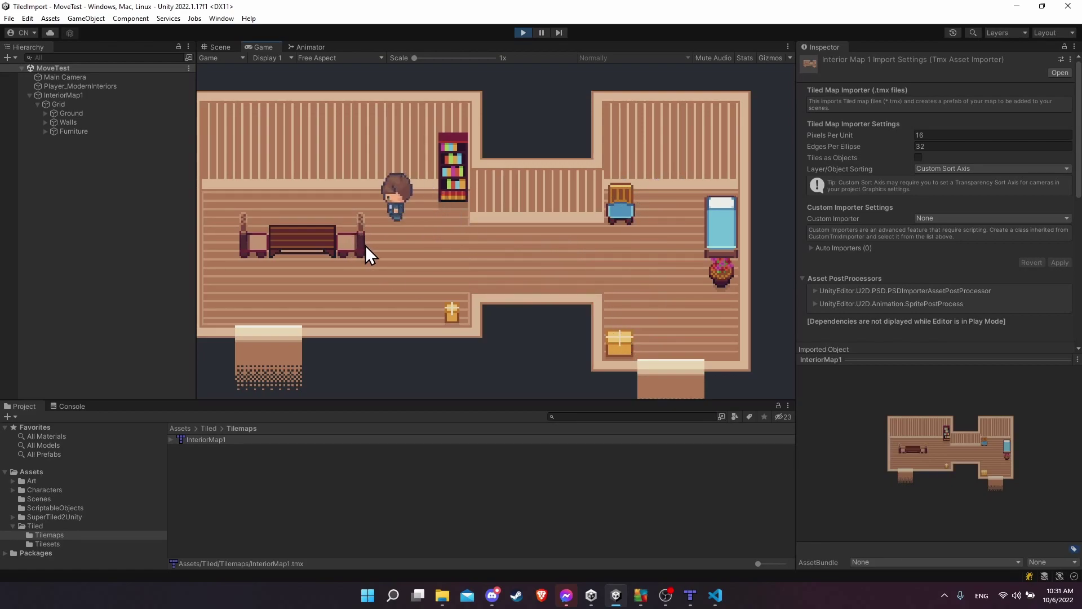
{"action": "key", "text": "Down"}
{"action": "key", "text": "Up"}
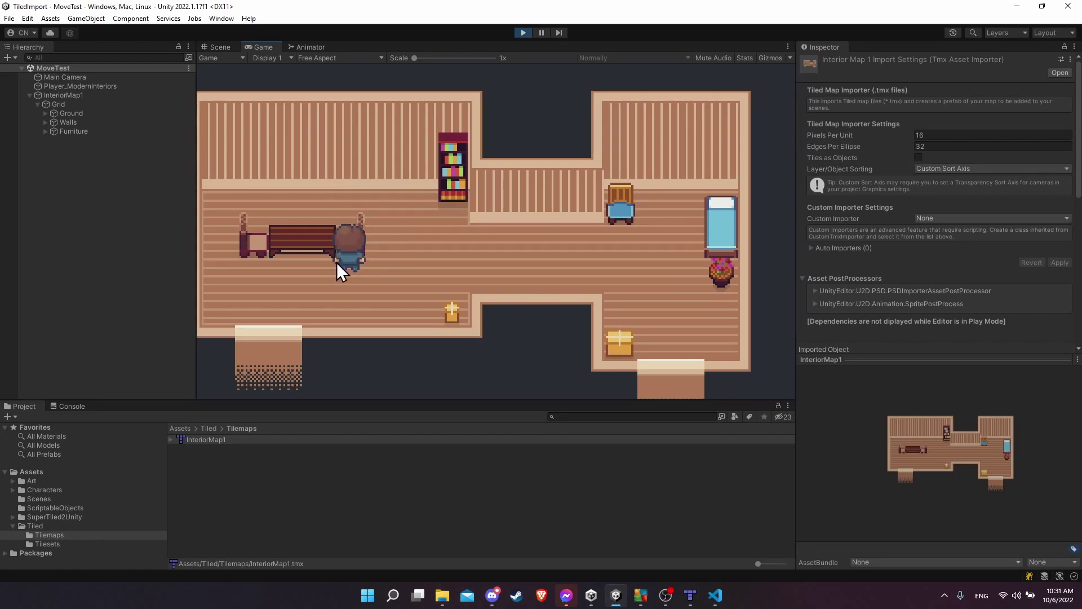
{"action": "key", "text": "Up"}
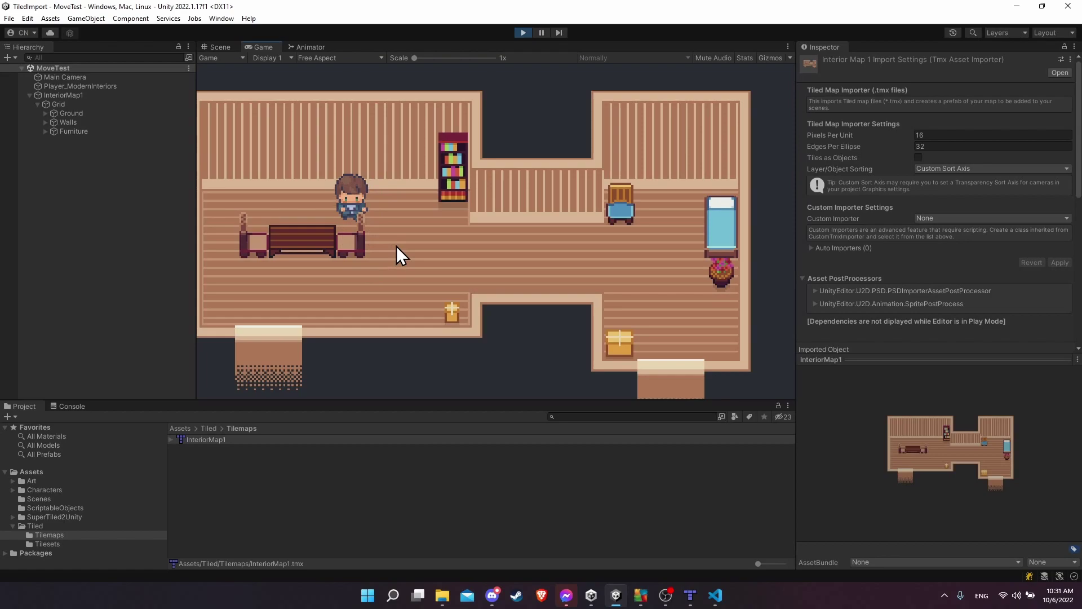
{"action": "key", "text": "Right"}
{"action": "key", "text": "Down"}
{"action": "left_click", "coordinate": [523, 32]}
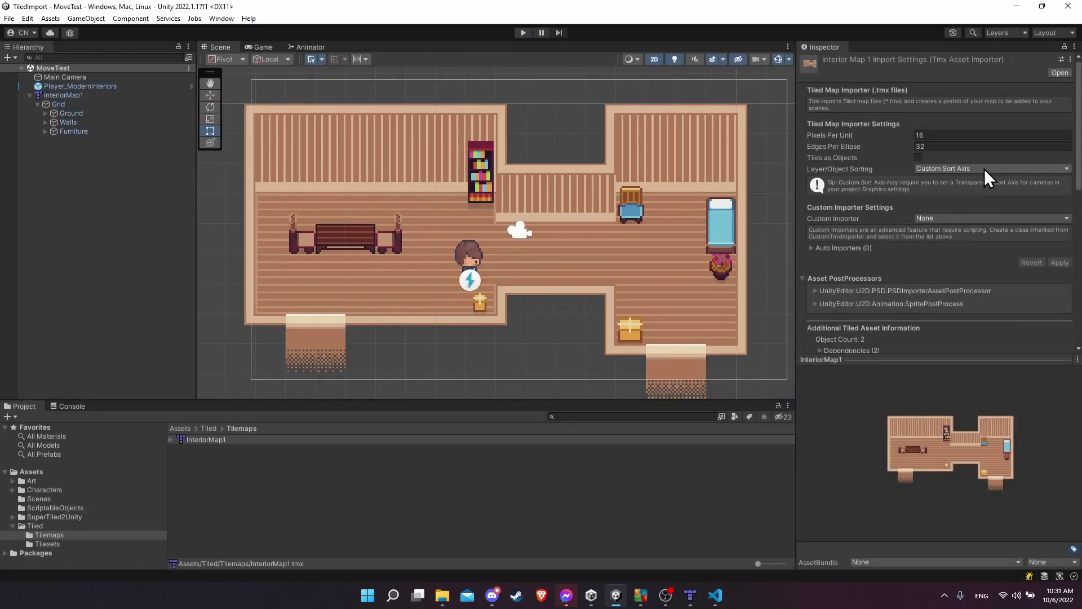
Review the Camera Settings for transparency sorting in the project's Graphics settings.
{"action": "left_click", "coordinate": [28, 19]}
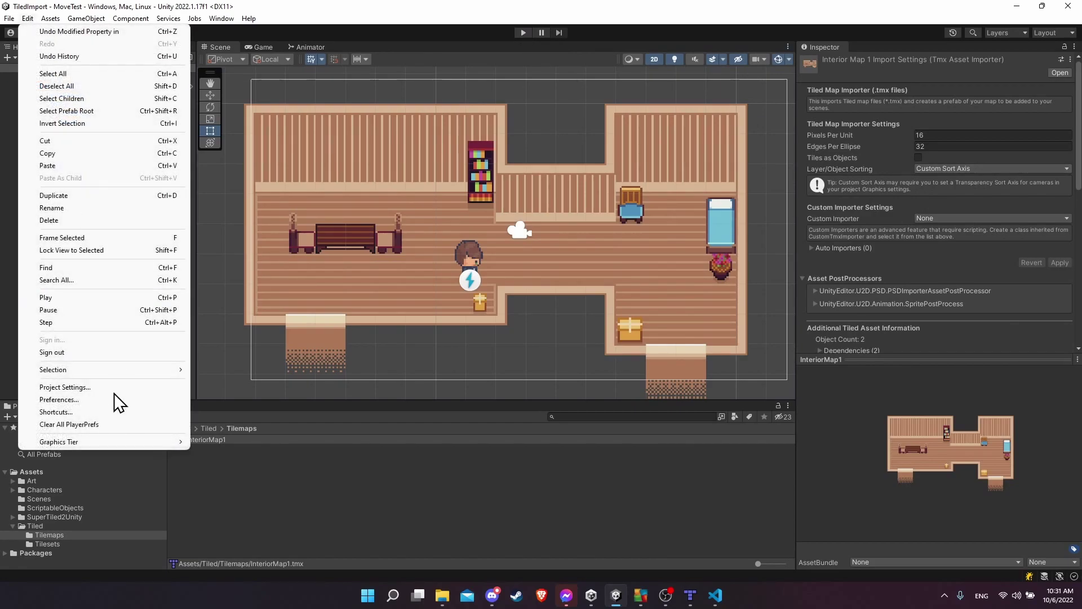
{"action": "left_click", "coordinate": [108, 387]}
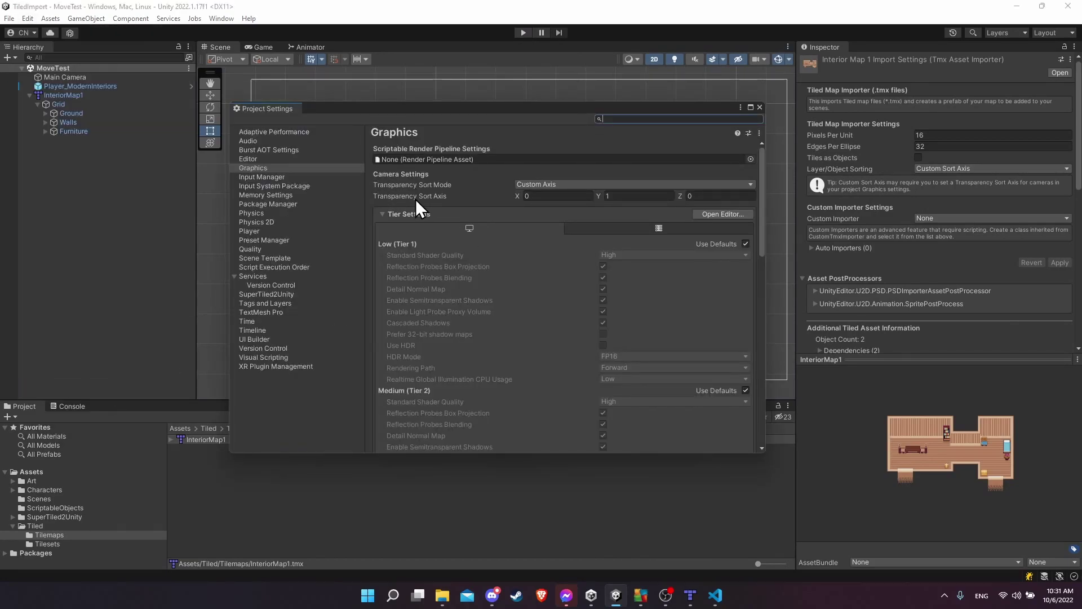
{"action": "left_click", "coordinate": [759, 107]}
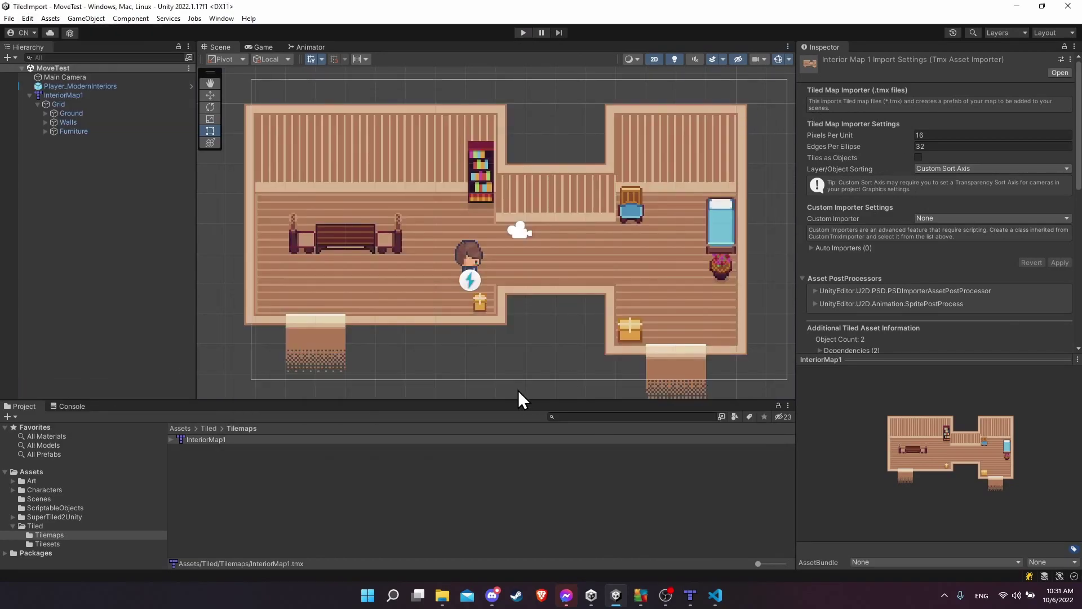
Open the CityInteriorTiles tileset in Tiled and show the light wall's lower middle tile enlarged in a widened Tile Collision Editor.
{"action": "scroll", "coordinate": [540, 338], "scroll_direction": "up", "scroll_amount": 2}
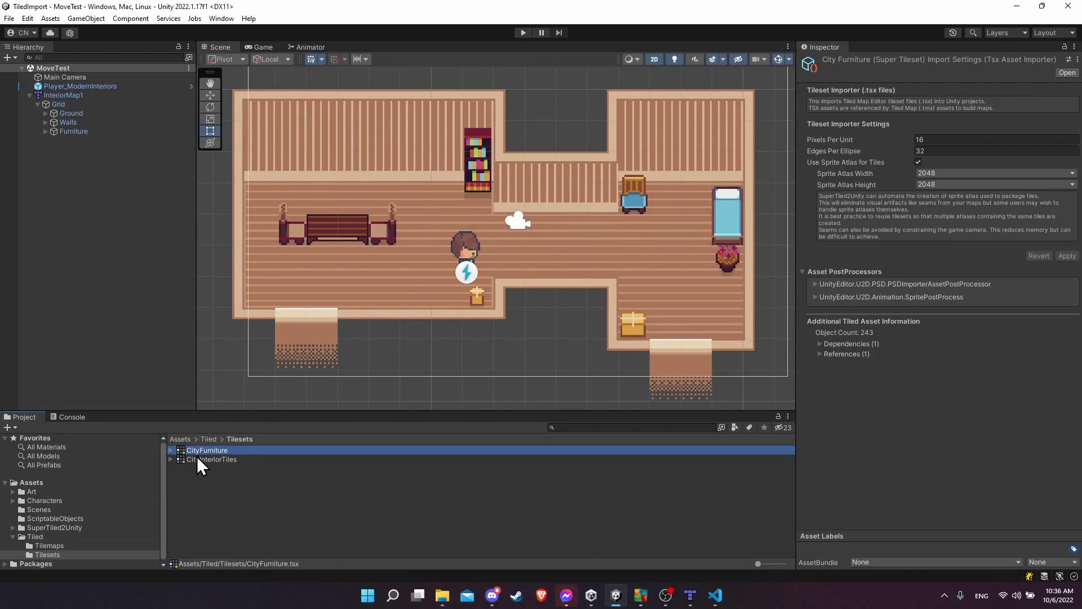
{"action": "double_click", "coordinate": [227, 460]}
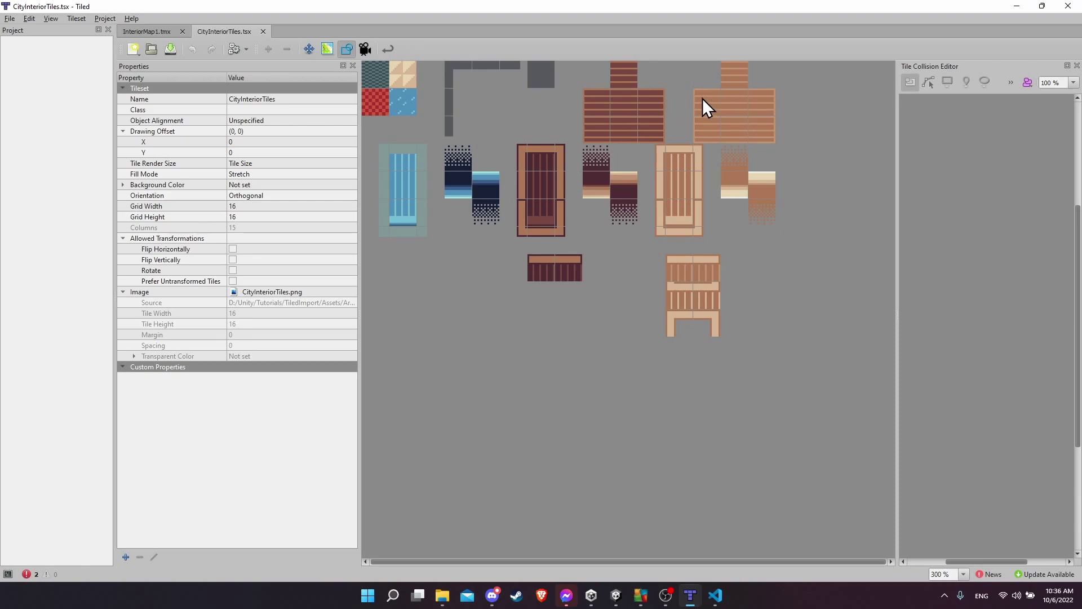
{"action": "left_click", "coordinate": [679, 214]}
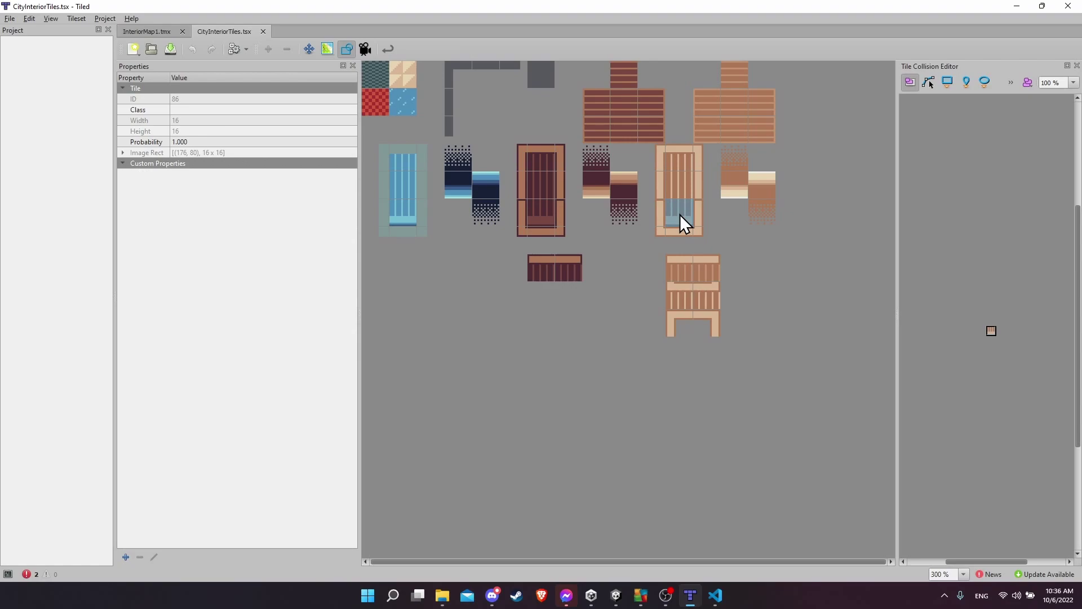
{"action": "left_click_drag", "start_coordinate": [895, 266], "coordinate": [824, 266]}
{"action": "scroll", "coordinate": [958, 338], "scroll_direction": "up", "scroll_amount": 4, "text": "ctrl"}
{"action": "scroll", "coordinate": [985, 338], "scroll_direction": "up", "scroll_amount": 5, "text": "ctrl"}
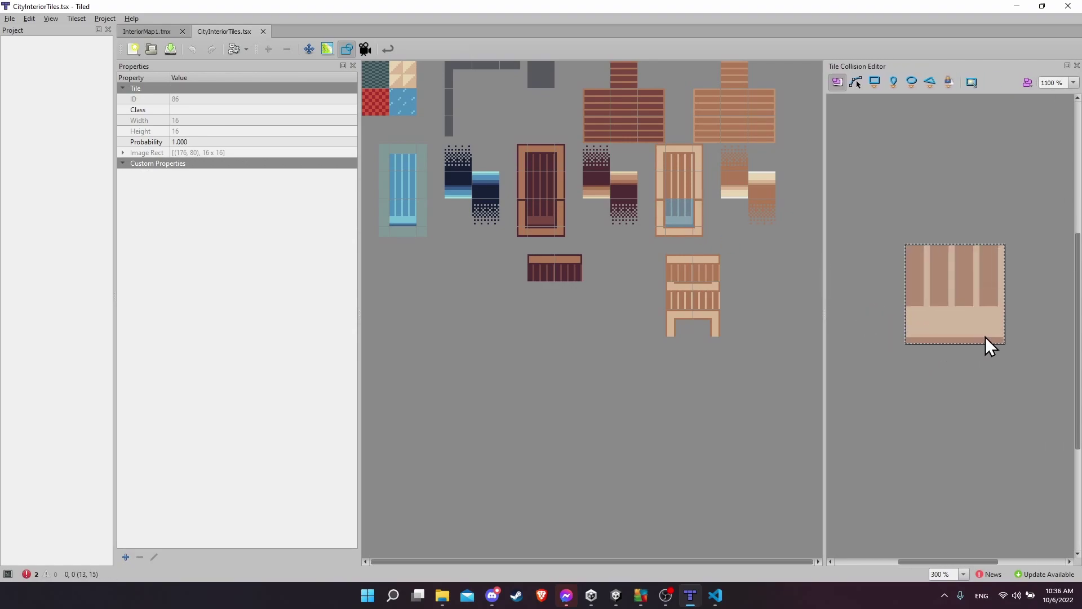
{"action": "scroll", "coordinate": [969, 341], "scroll_direction": "down", "scroll_amount": 1, "text": "ctrl"}
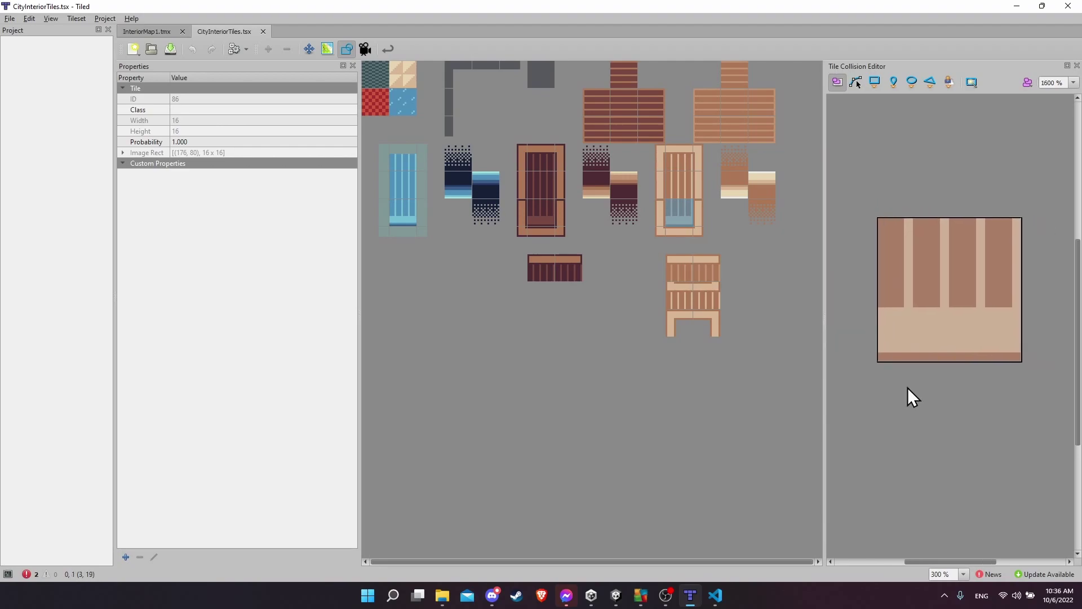
Select the wall tile's collision rectangle in the Tile Collision Editor and examine its size and position.
{"action": "left_click", "coordinate": [939, 301]}
{"action": "left_click", "coordinate": [913, 186]}
{"action": "left_click", "coordinate": [911, 229]}
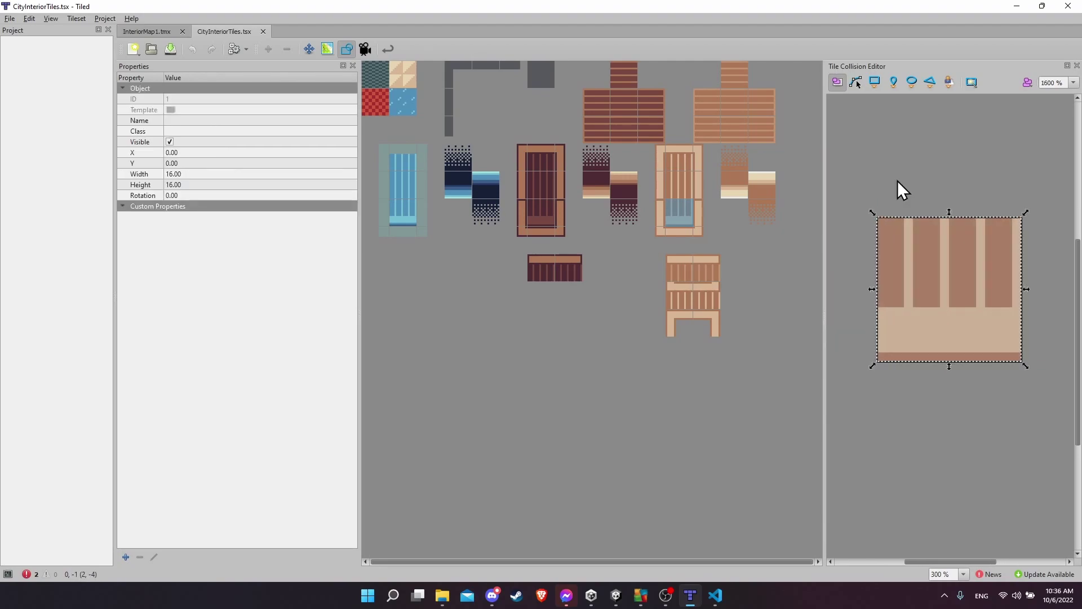
{"action": "left_click_drag", "start_coordinate": [846, 138], "coordinate": [969, 375]}
{"action": "left_click", "coordinate": [958, 293]}
{"action": "middle_click_drag", "start_coordinate": [945, 181], "coordinate": [922, 196]}
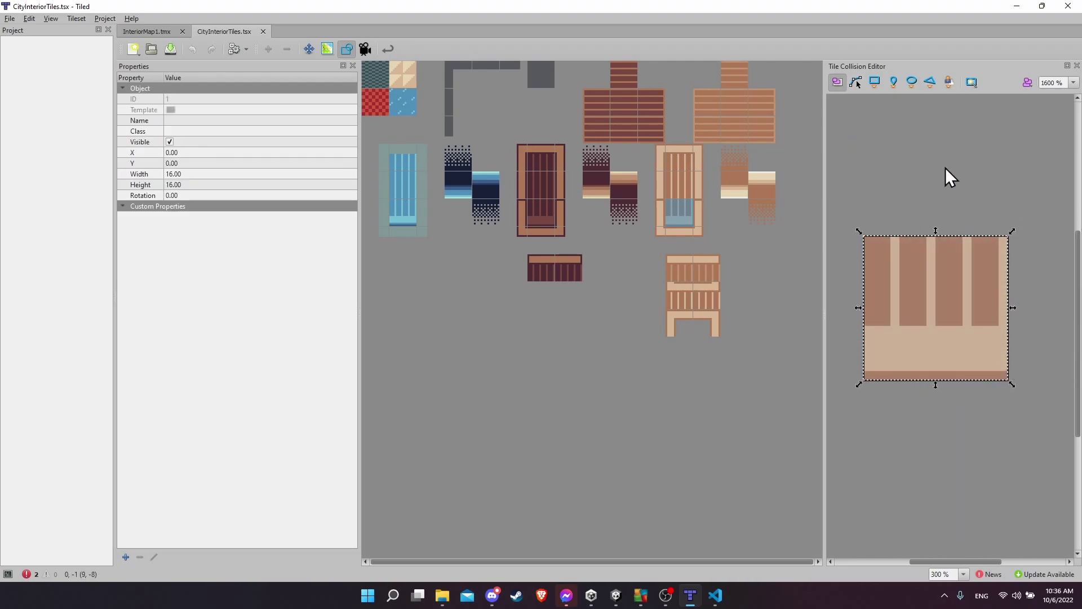
Examine how the collision rectangles cover several middle and right-edge tiles of the light wall in the Tile Collision Editor.
{"action": "left_click", "coordinate": [679, 184]}
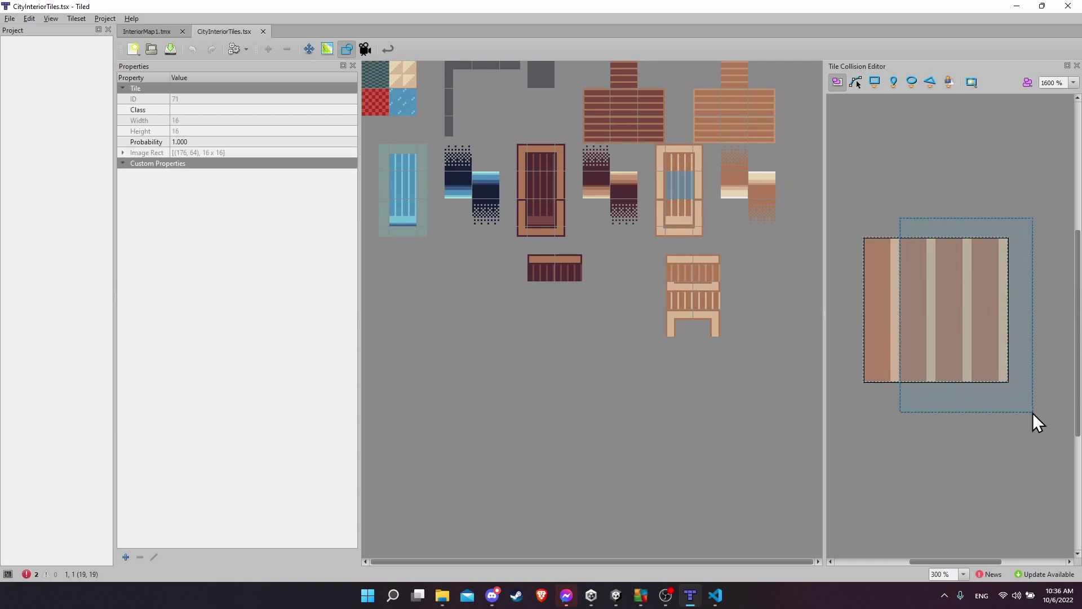
{"action": "left_click", "coordinate": [663, 164]}
{"action": "left_click", "coordinate": [704, 164]}
{"action": "left_click_drag", "start_coordinate": [848, 223], "coordinate": [998, 468]}
{"action": "left_click", "coordinate": [996, 467]}
{"action": "left_click_drag", "start_coordinate": [944, 419], "coordinate": [848, 174]}
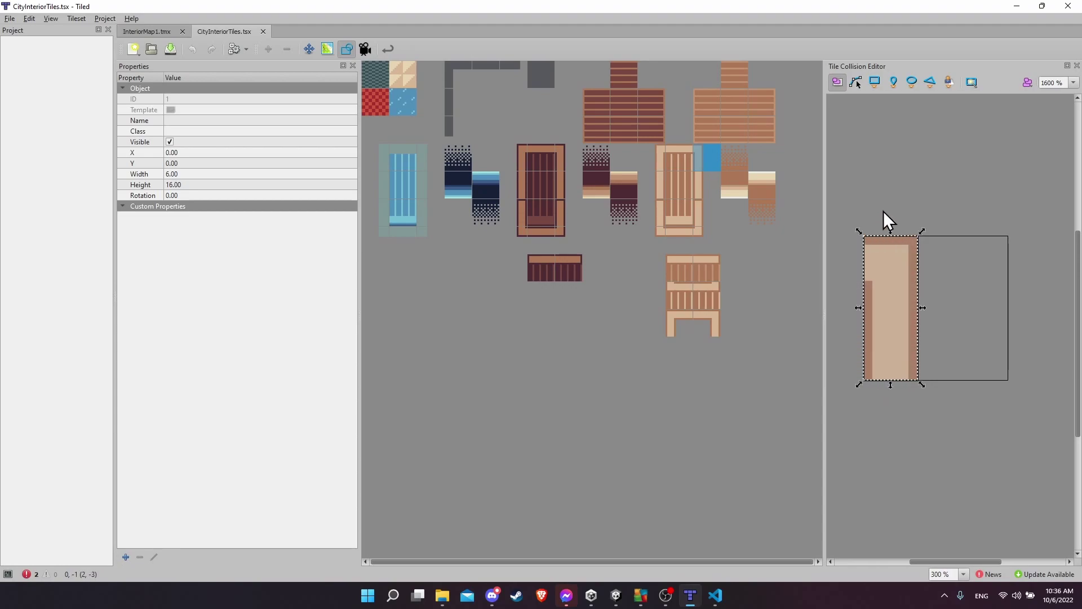
{"action": "scroll", "coordinate": [880, 204], "scroll_direction": "right", "scroll_amount": 1}
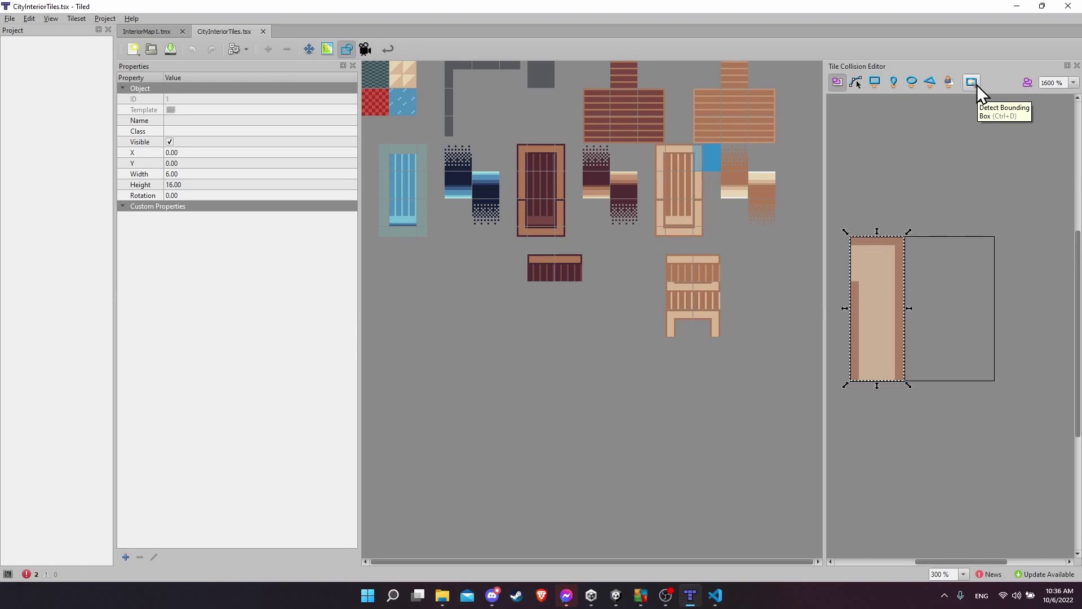
{"action": "middle_click_drag", "start_coordinate": [972, 92], "coordinate": [983, 90]}
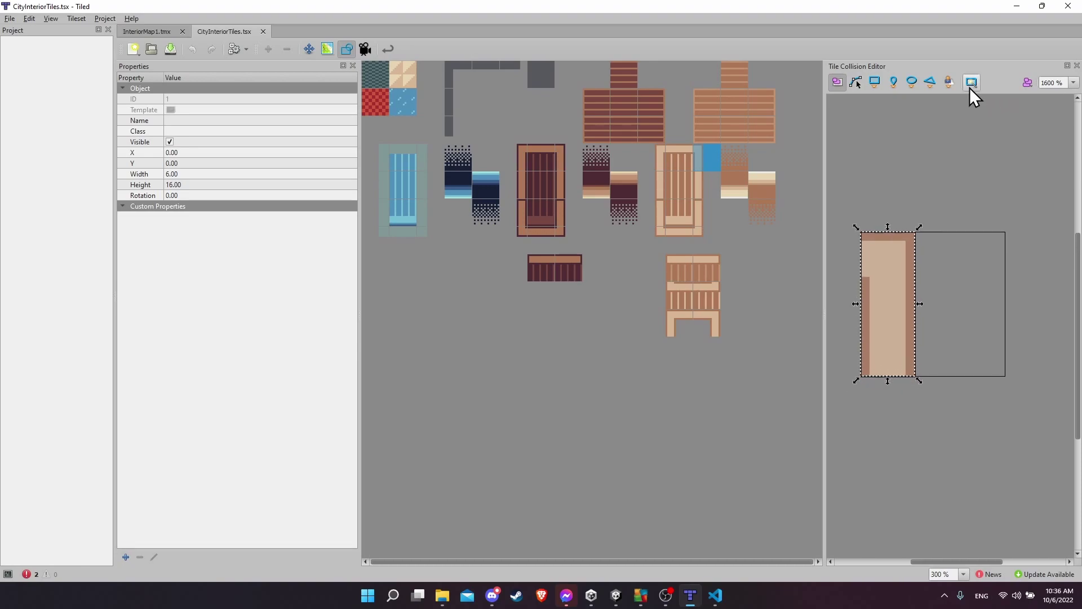
Look up the keyboard shortcut of the Detect Bounding Box action in the preferences by filtering for "detect", and close the preferences.
{"action": "left_click", "coordinate": [28, 18]}
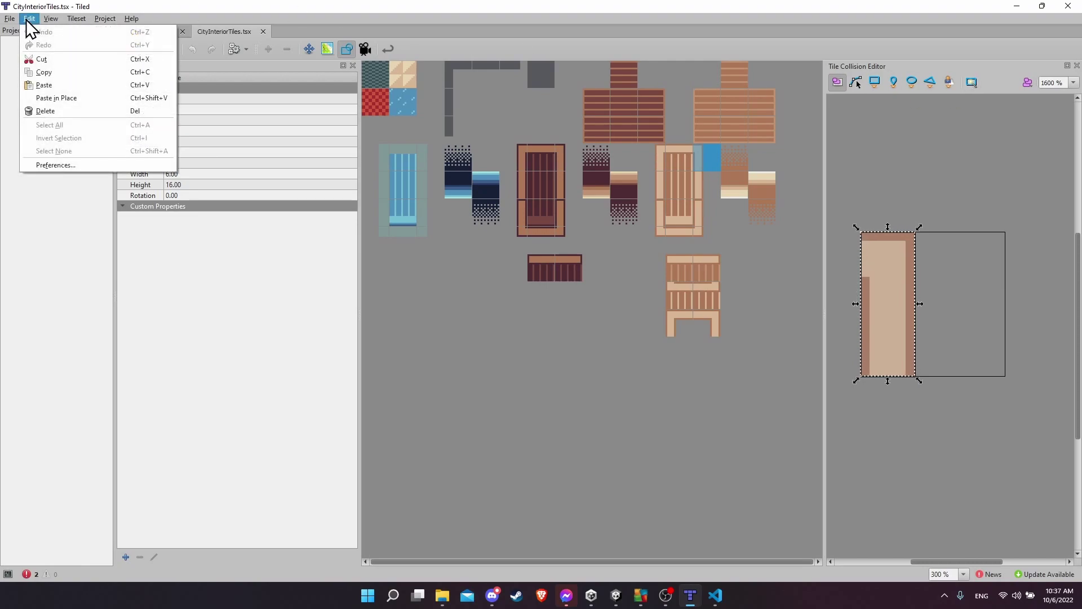
{"action": "left_click", "coordinate": [83, 165]}
{"action": "left_click", "coordinate": [492, 157]}
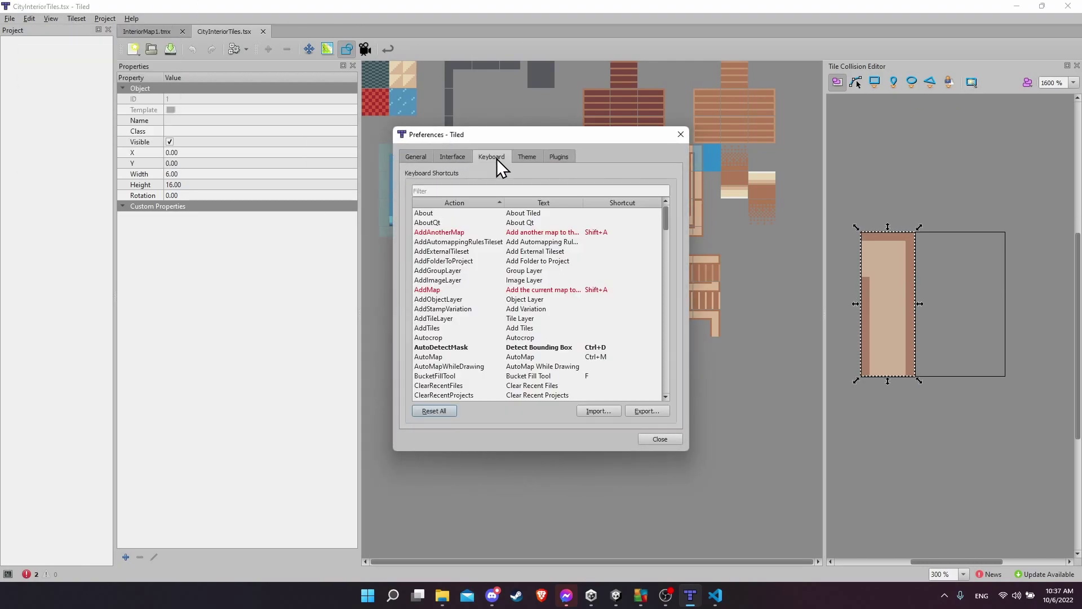
{"action": "left_click", "coordinate": [550, 191]}
{"action": "type", "text": "detect"}
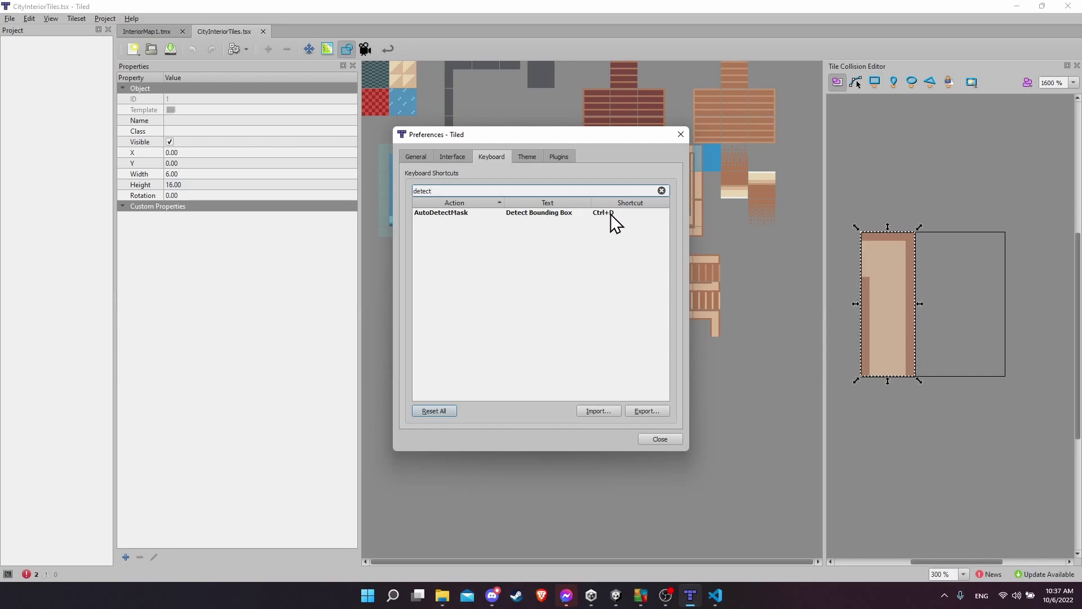
{"action": "left_click", "coordinate": [675, 435]}
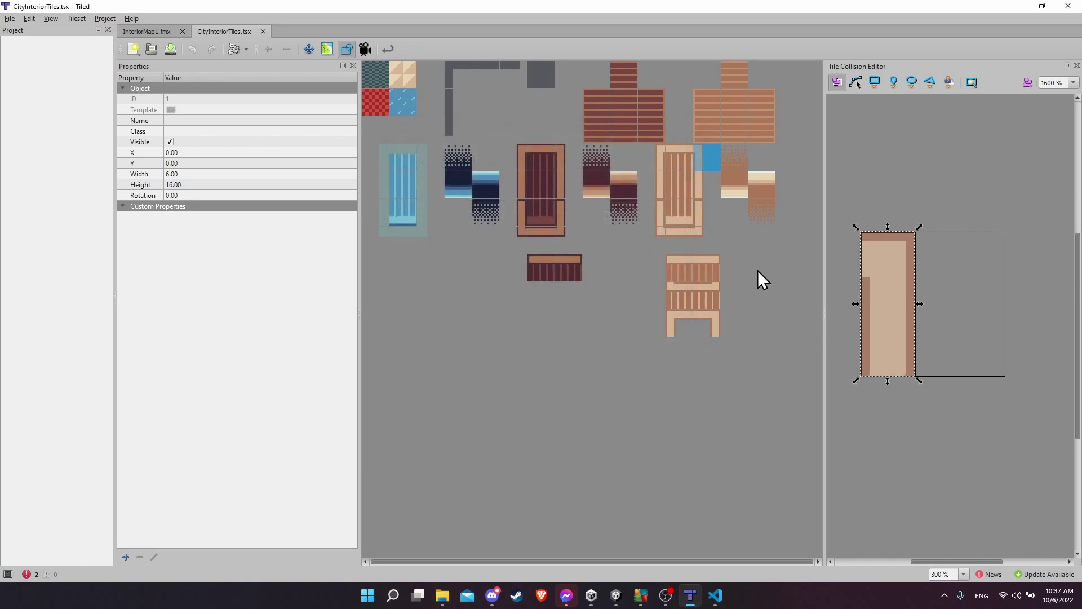
Add a 16 × 16 collision rectangle covering the upper-right tile of the small light wall block, and check its coverage.
{"action": "left_click", "coordinate": [714, 277]}
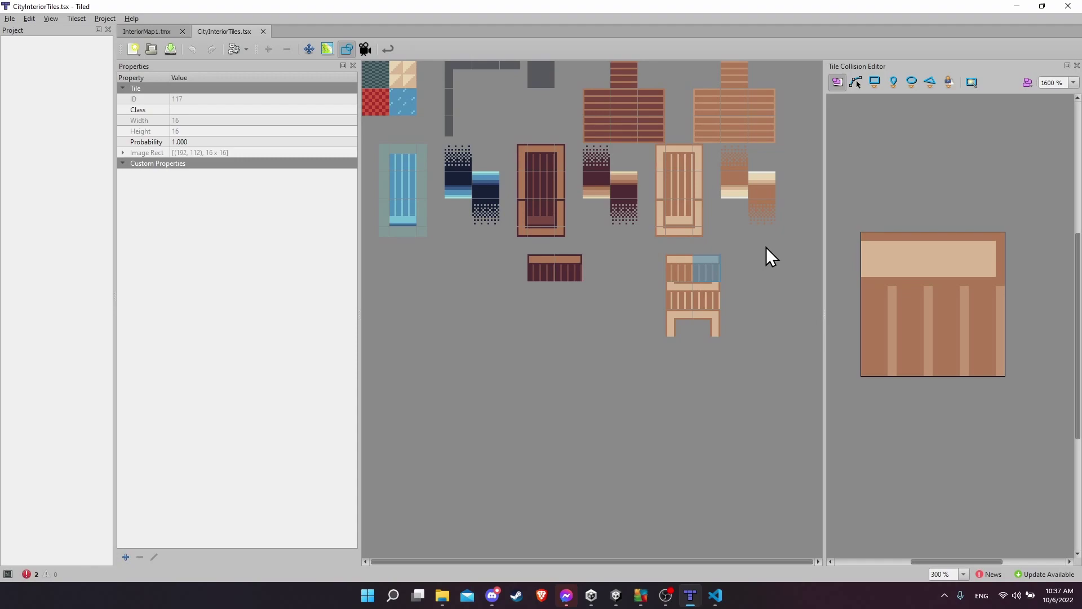
{"action": "key", "text": "ctrl+shift+v"}
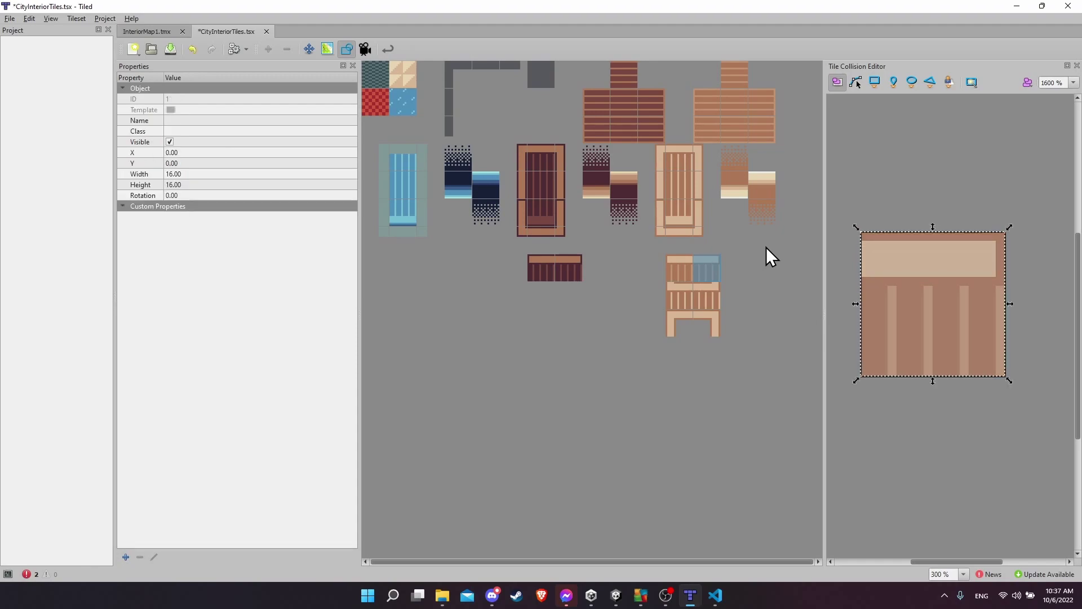
{"action": "left_click", "coordinate": [877, 220]}
{"action": "left_click", "coordinate": [904, 237]}
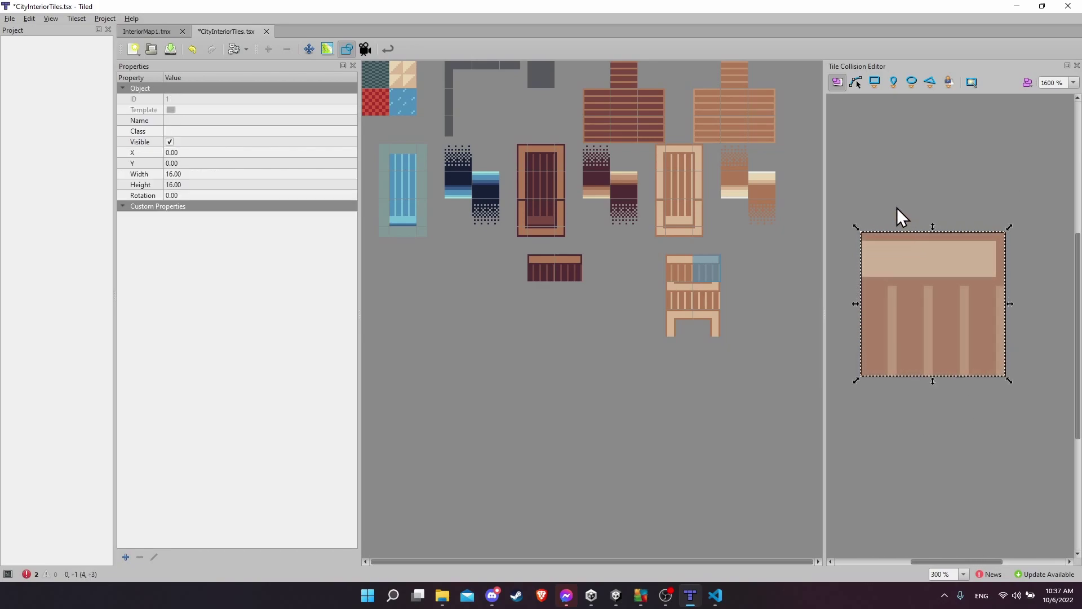
{"action": "left_click", "coordinate": [943, 204]}
{"action": "left_click", "coordinate": [1000, 357]}
{"action": "left_click", "coordinate": [1028, 416]}
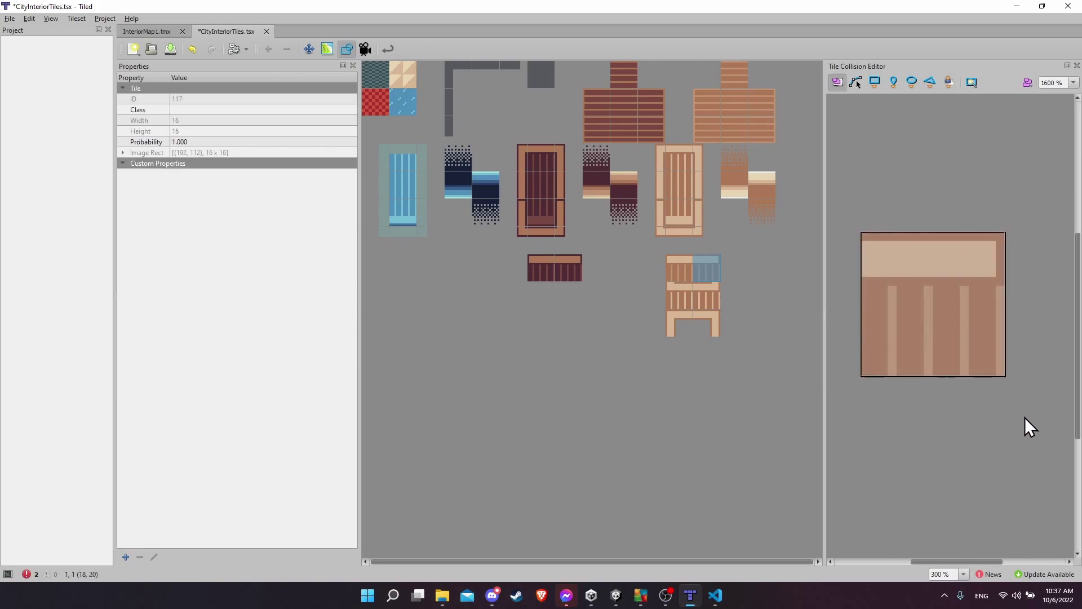
Add full-tile 16 × 16 collision rectangles to the other three plank tiles of the small light wall block.
{"action": "left_click", "coordinate": [709, 297]}
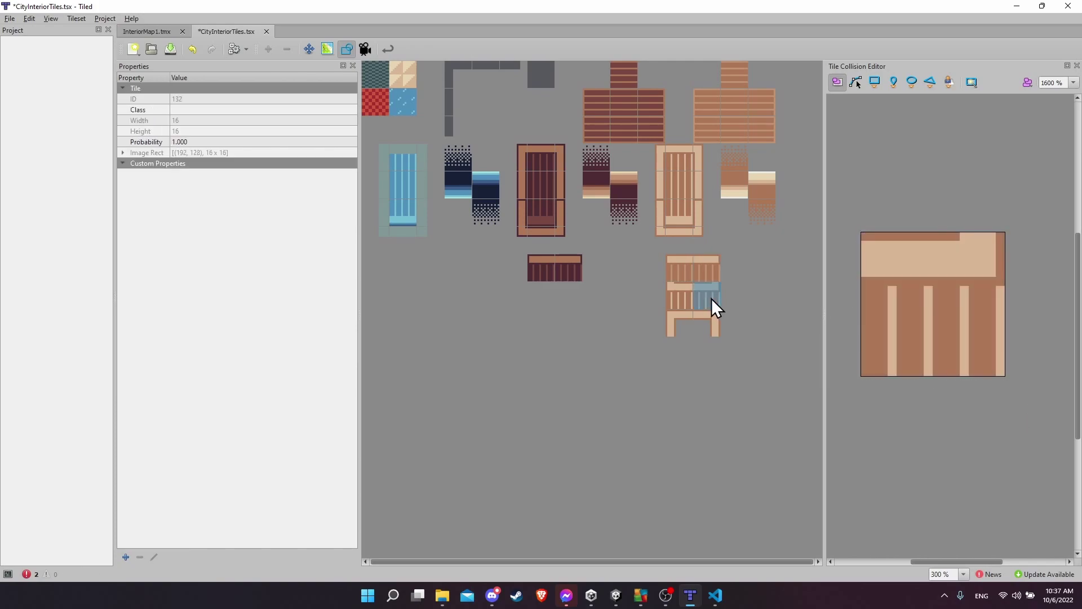
{"action": "left_click", "coordinate": [888, 326]}
{"action": "left_click", "coordinate": [680, 272]}
{"action": "key", "text": "ctrl+v"}
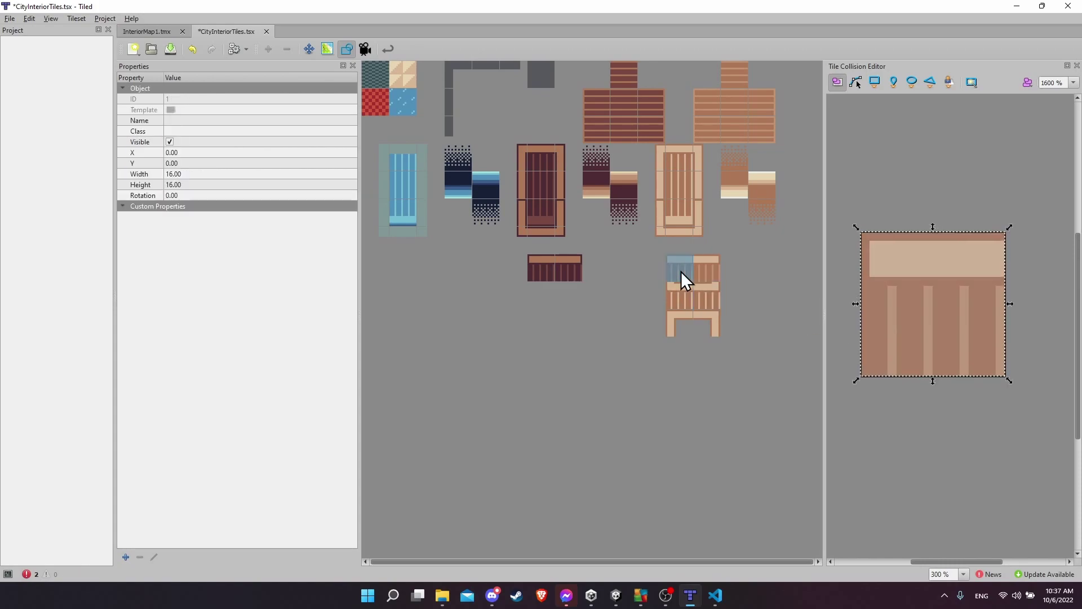
{"action": "left_click", "coordinate": [682, 293]}
{"action": "key", "text": "ctrl+v"}
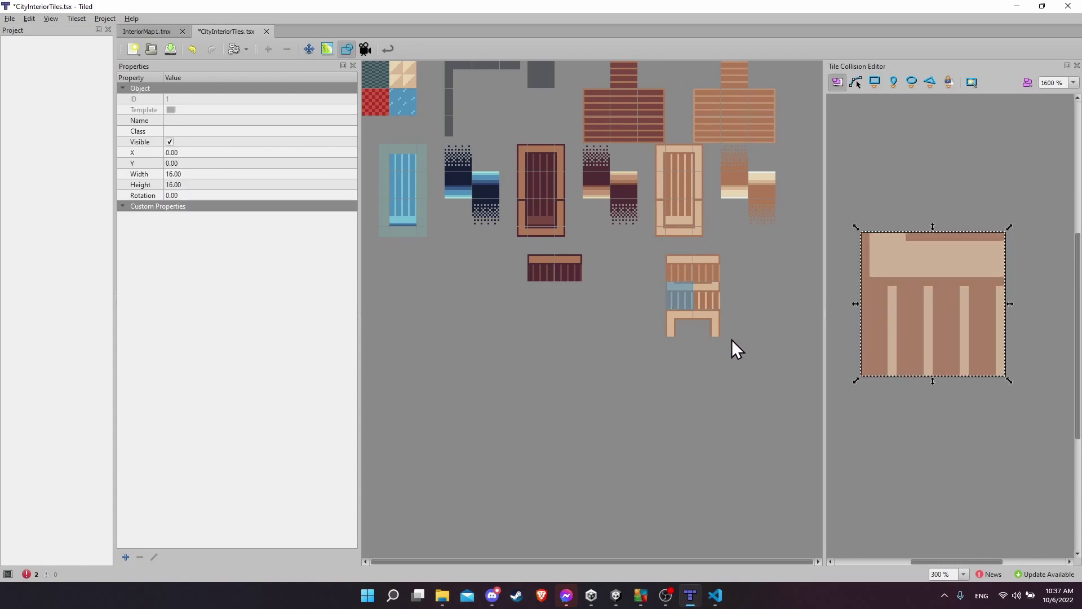
Trace the L-shaped frame of the light wall block's lower-right corner tile with a collision polygon, in place of a full-tile rectangle.
{"action": "left_click", "coordinate": [706, 323]}
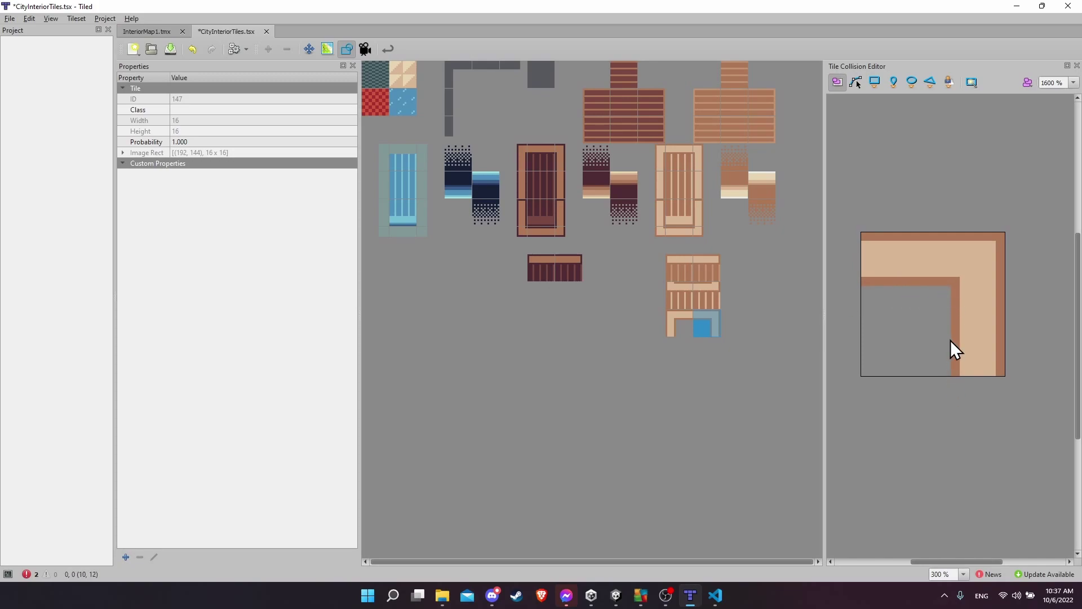
{"action": "left_click", "coordinate": [978, 290]}
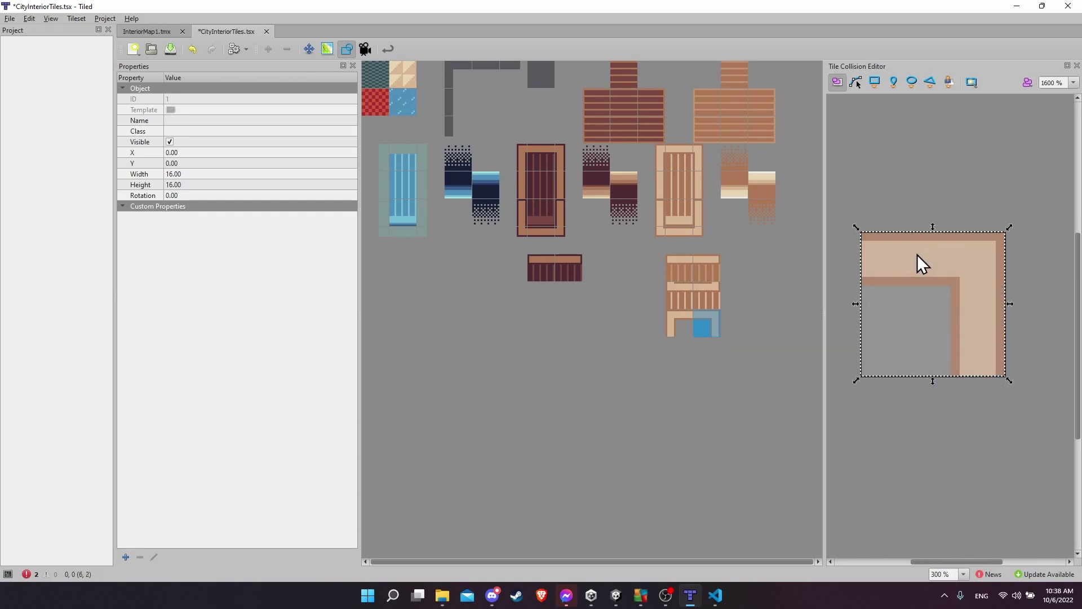
{"action": "key", "text": "Delete"}
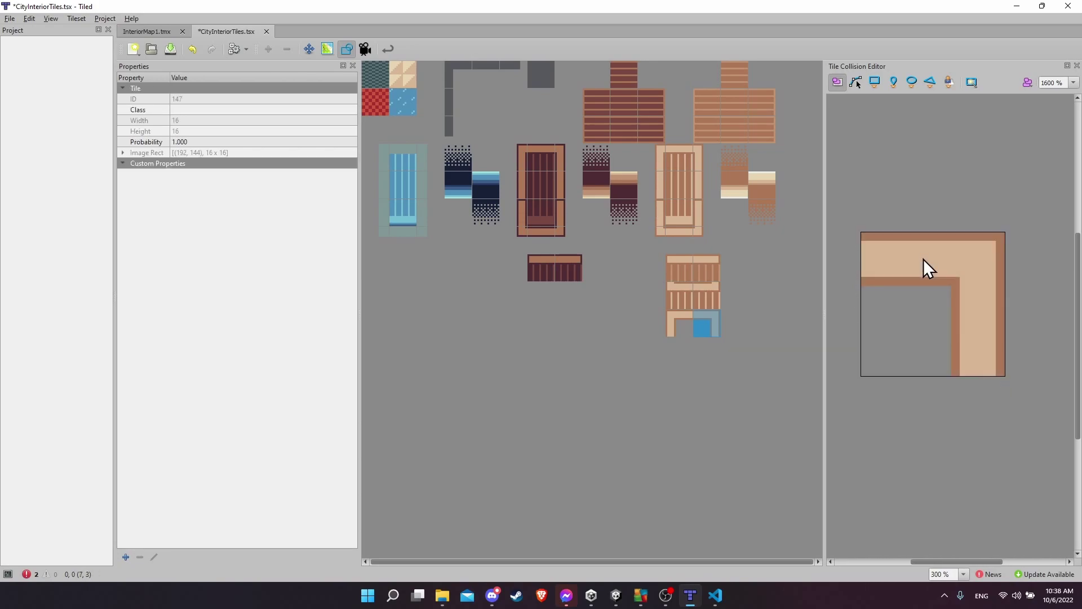
{"action": "left_click", "coordinate": [932, 82]}
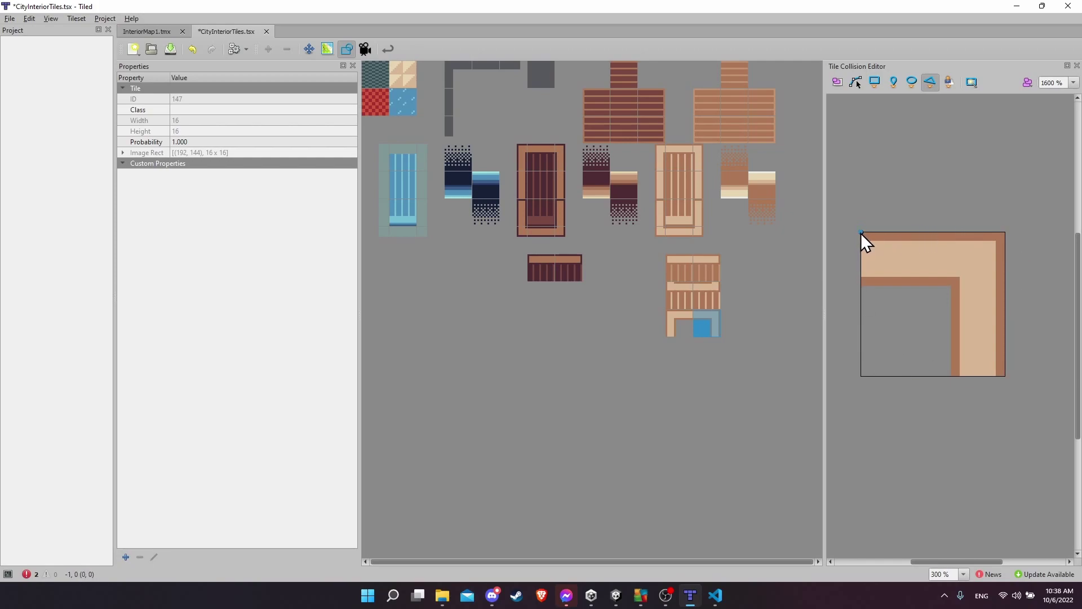
{"action": "left_click", "coordinate": [930, 245]}
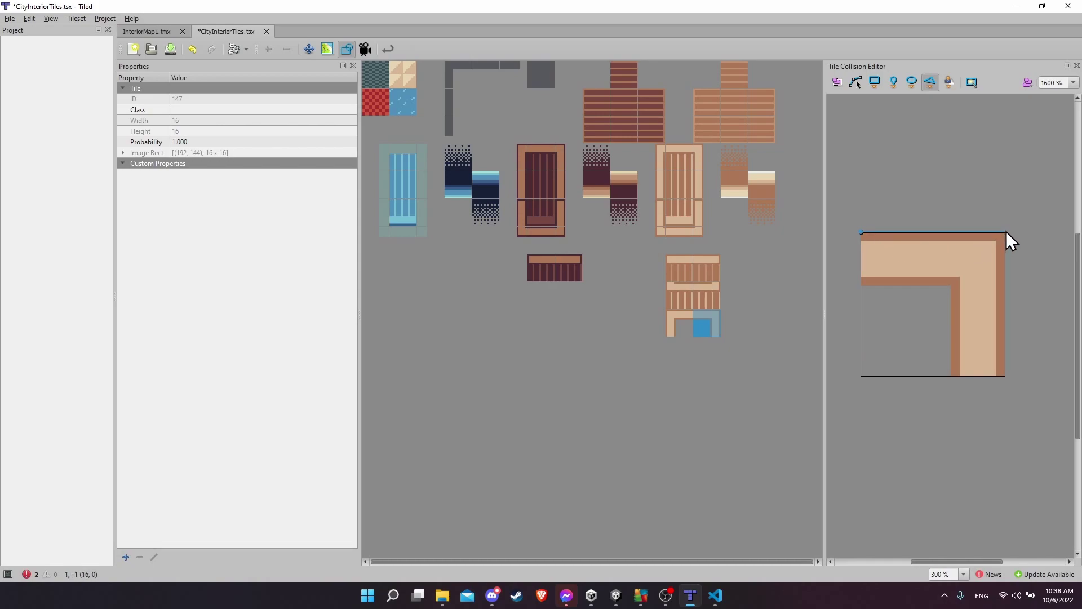
{"action": "left_click", "coordinate": [1006, 231]}
{"action": "left_click", "coordinate": [1006, 375]}
{"action": "scroll", "coordinate": [951, 377], "scroll_direction": "up", "scroll_amount": 3, "text": "ctrl"}
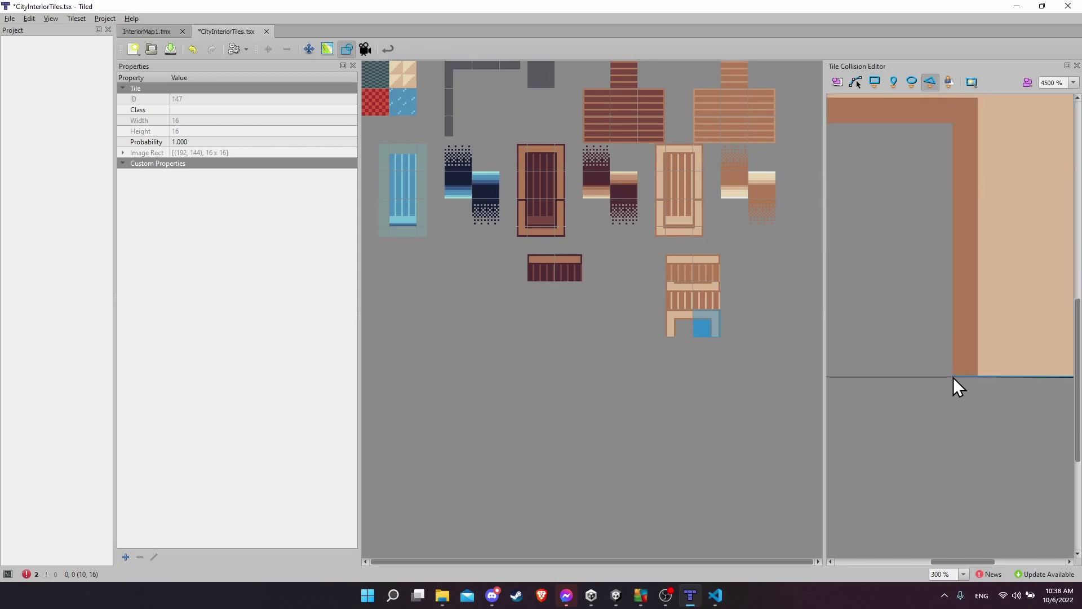
{"action": "left_click", "coordinate": [952, 377]}
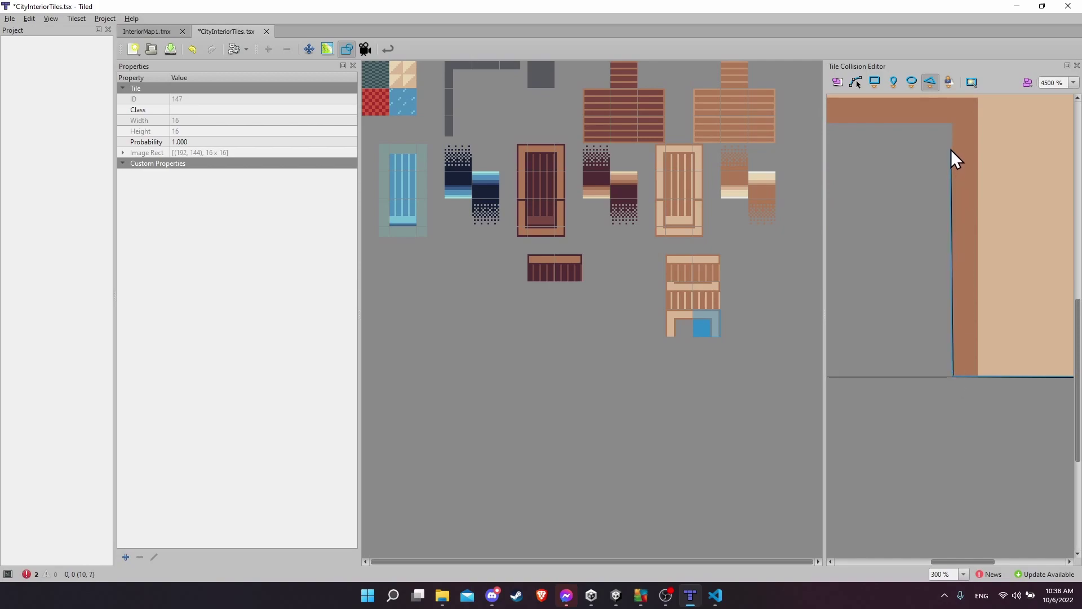
{"action": "left_click", "coordinate": [953, 124]}
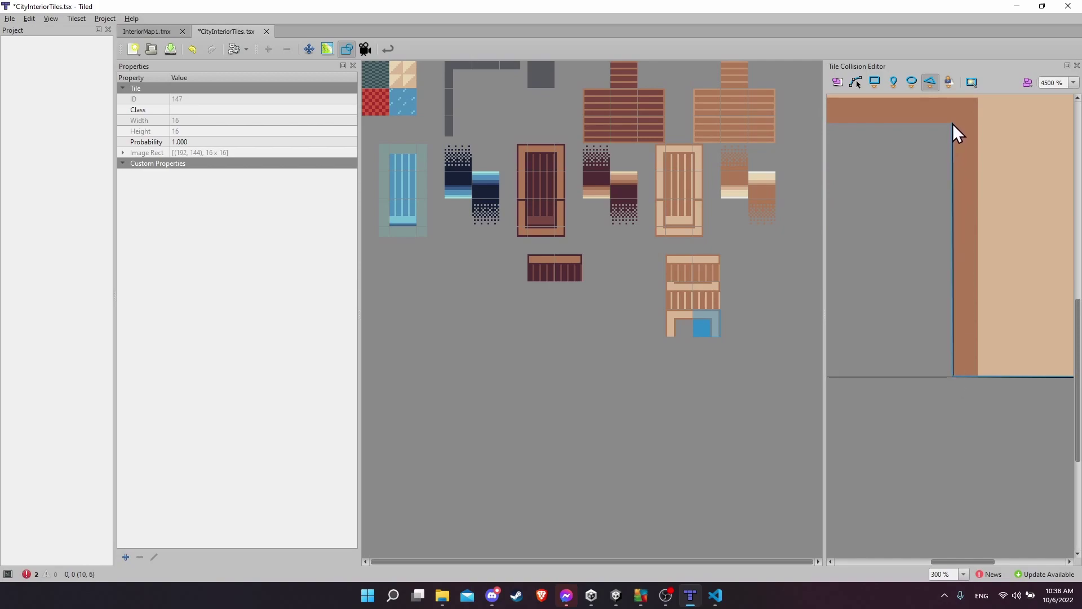
{"action": "scroll", "coordinate": [951, 124], "scroll_direction": "down", "scroll_amount": 3, "text": "ctrl"}
{"action": "scroll", "coordinate": [950, 150], "scroll_direction": "up", "scroll_amount": 1, "text": "ctrl"}
{"action": "scroll", "coordinate": [943, 174], "scroll_direction": "up", "scroll_amount": 3}
{"action": "scroll", "coordinate": [965, 302], "scroll_direction": "up", "scroll_amount": 2, "text": "ctrl"}
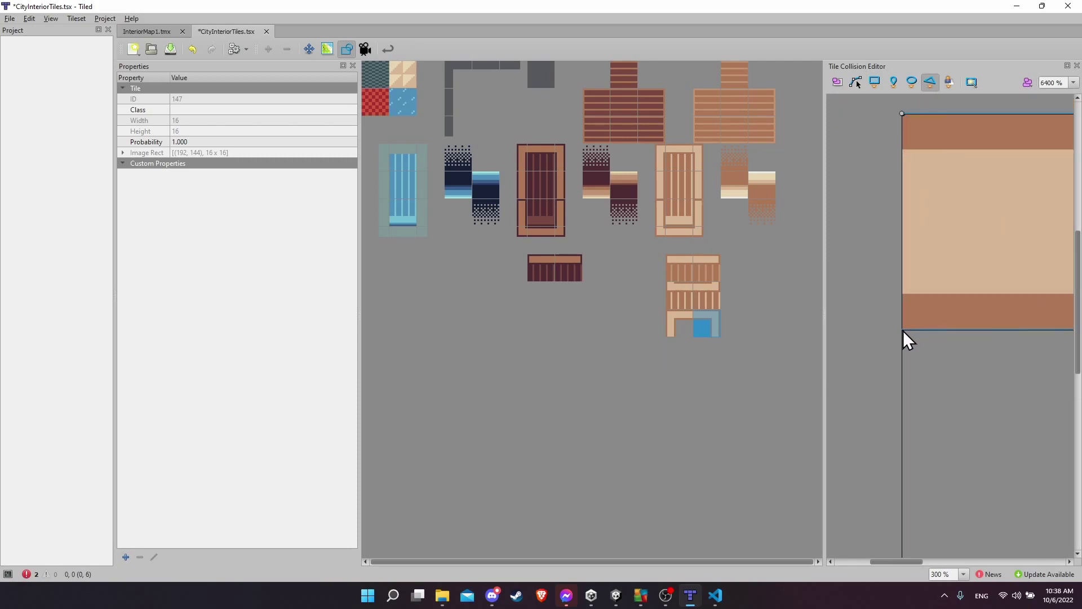
{"action": "scroll", "coordinate": [913, 295], "scroll_direction": "down", "scroll_amount": 1, "text": "ctrl"}
{"action": "left_click", "coordinate": [905, 168]}
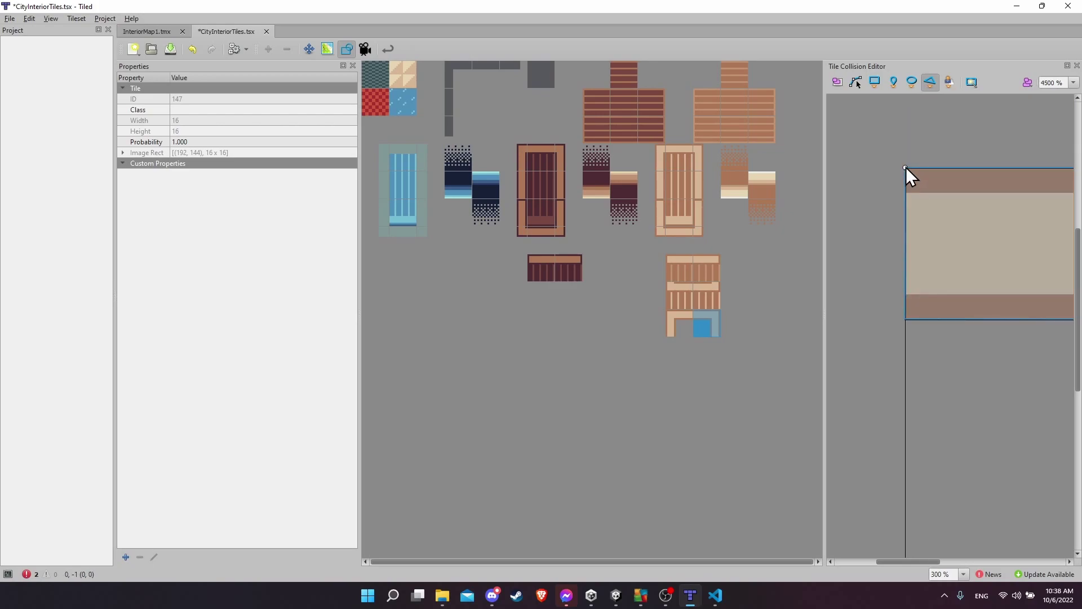
{"action": "scroll", "coordinate": [925, 169], "scroll_direction": "down", "scroll_amount": 2, "text": "ctrl"}
{"action": "left_click", "coordinate": [947, 333]}
{"action": "left_click", "coordinate": [958, 169]}
{"action": "left_click", "coordinate": [942, 333]}
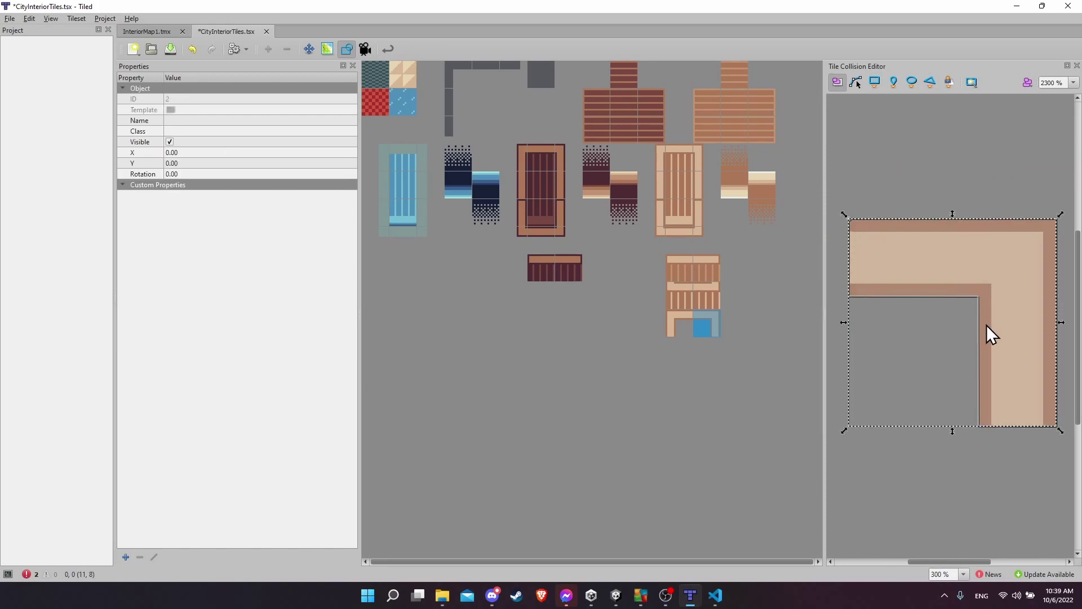
Draw an L-shaped collision polygon around the frame of the light wall block's lower-left corner tile, and save the tileset.
{"action": "left_click", "coordinate": [684, 323]}
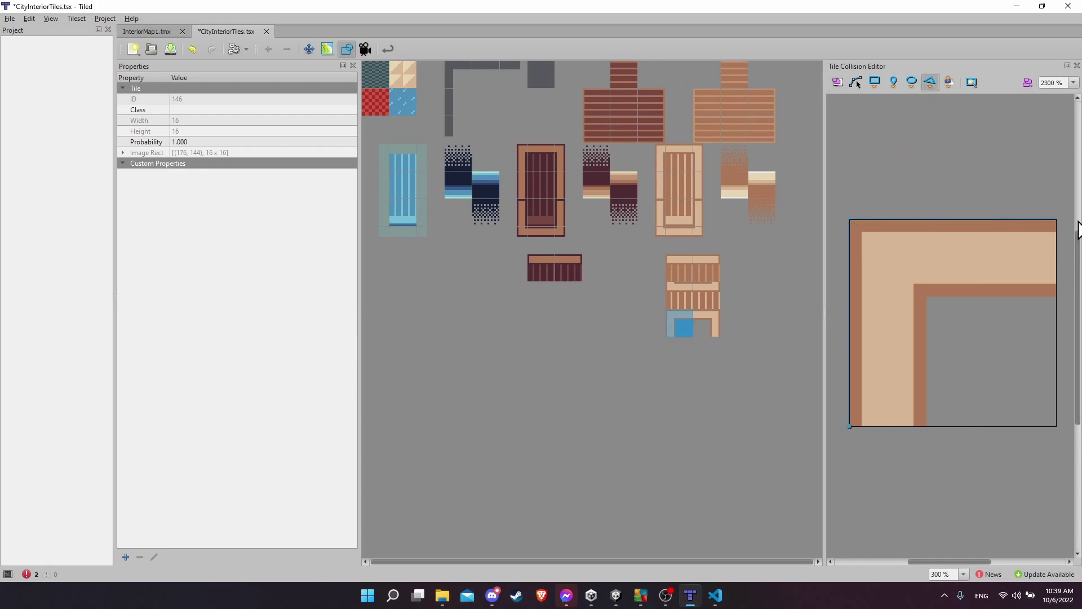
{"action": "scroll", "coordinate": [1052, 316], "scroll_direction": "up", "scroll_amount": 3, "text": "ctrl"}
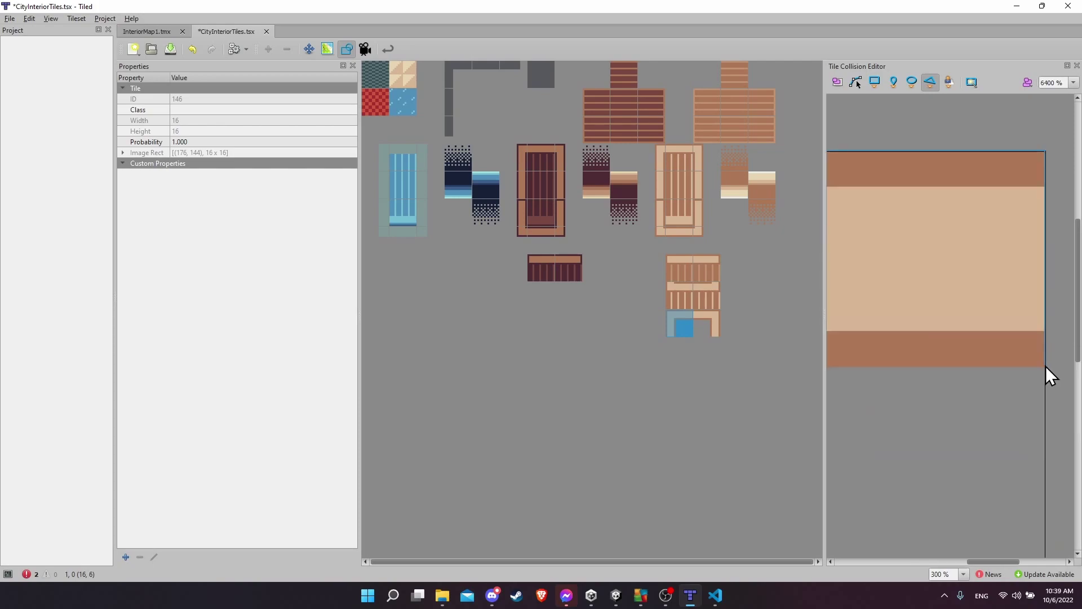
{"action": "left_click", "coordinate": [1046, 367]}
{"action": "scroll", "coordinate": [997, 372], "scroll_direction": "left", "scroll_amount": 5}
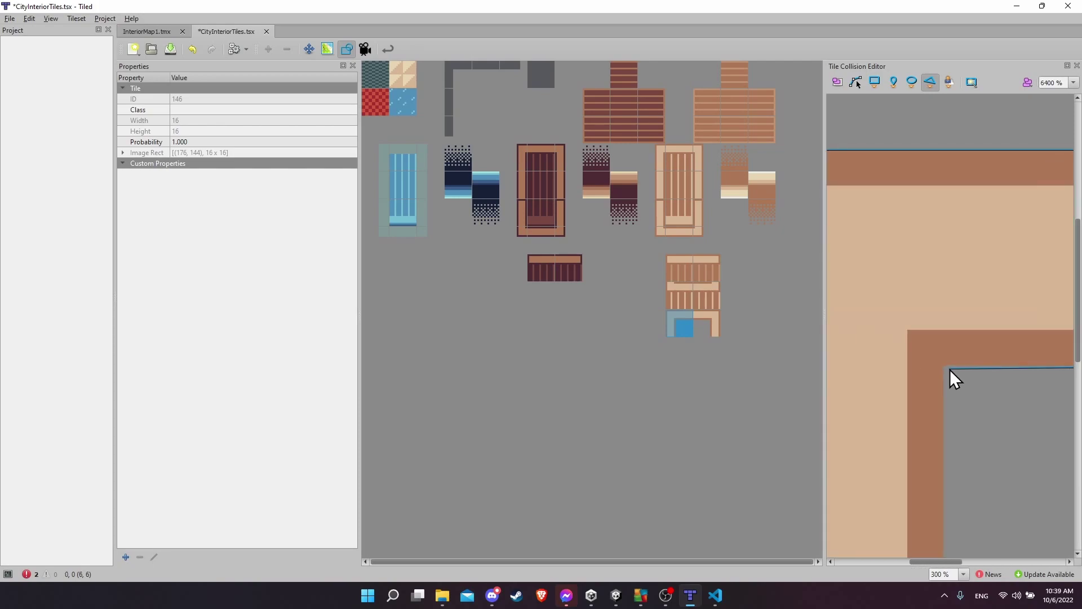
{"action": "scroll", "coordinate": [945, 370], "scroll_direction": "down", "scroll_amount": 2}
{"action": "scroll", "coordinate": [945, 370], "scroll_direction": "down", "scroll_amount": 5}
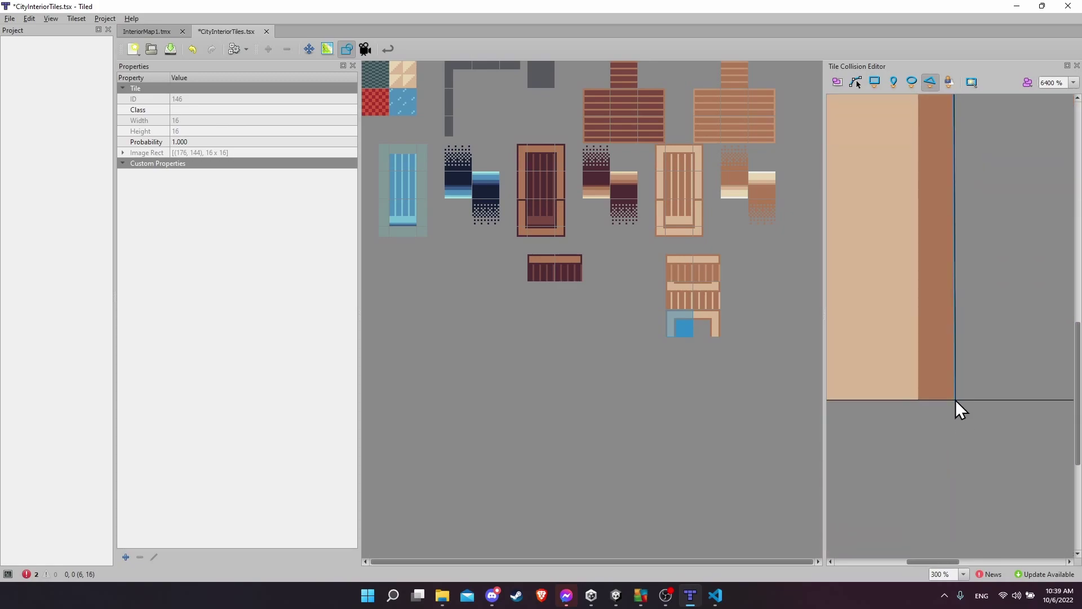
{"action": "left_click", "coordinate": [955, 400]}
{"action": "scroll", "coordinate": [1031, 410], "scroll_direction": "left", "scroll_amount": 12, "text": "shift"}
{"action": "left_click", "coordinate": [921, 398]}
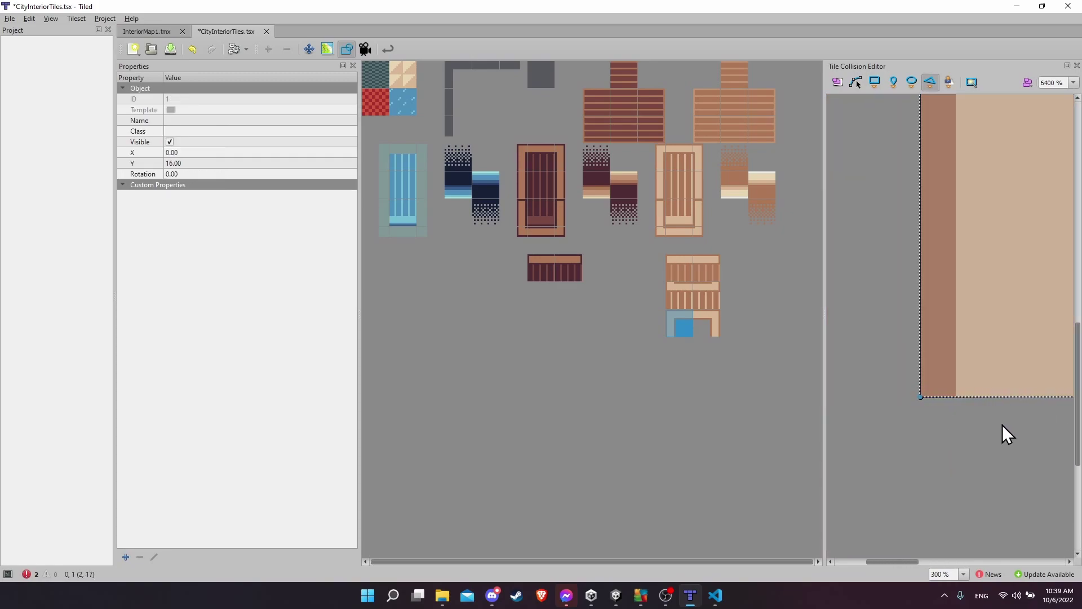
{"action": "scroll", "coordinate": [1015, 425], "scroll_direction": "down", "scroll_amount": 3, "text": "ctrl"}
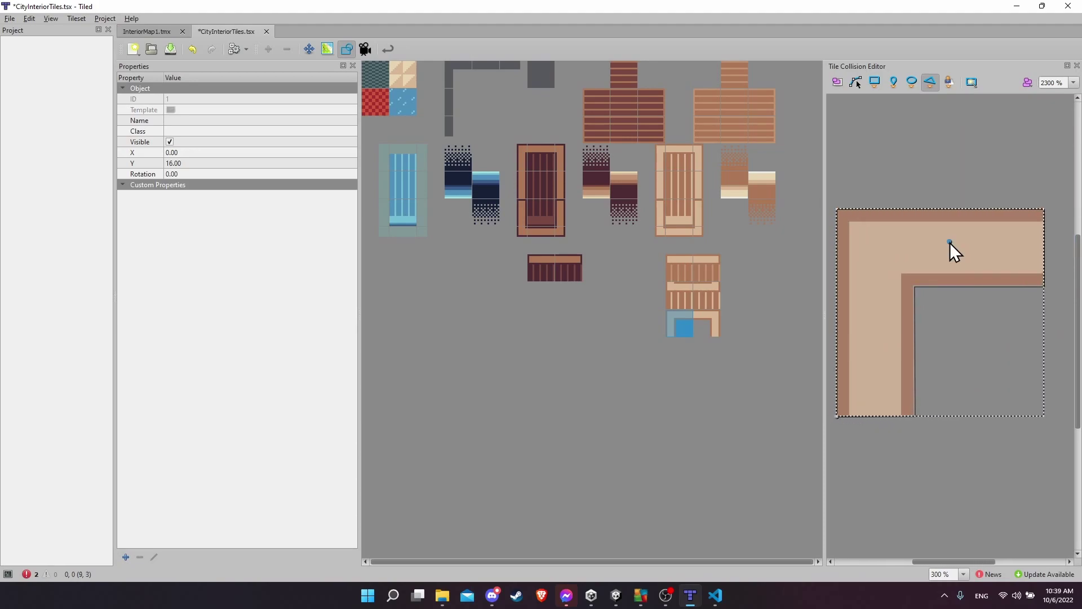
{"action": "key", "text": "ctrl+s"}
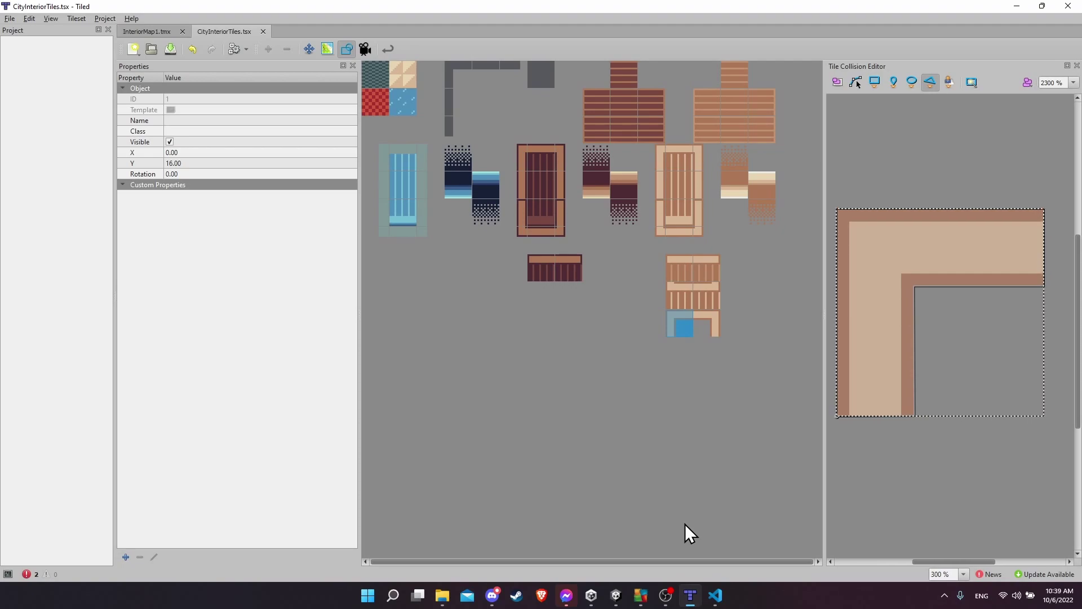
Switch to Unity, run the scene, and walk the player right and down against the wall below the corridor to test its collision.
{"action": "left_click", "coordinate": [615, 594]}
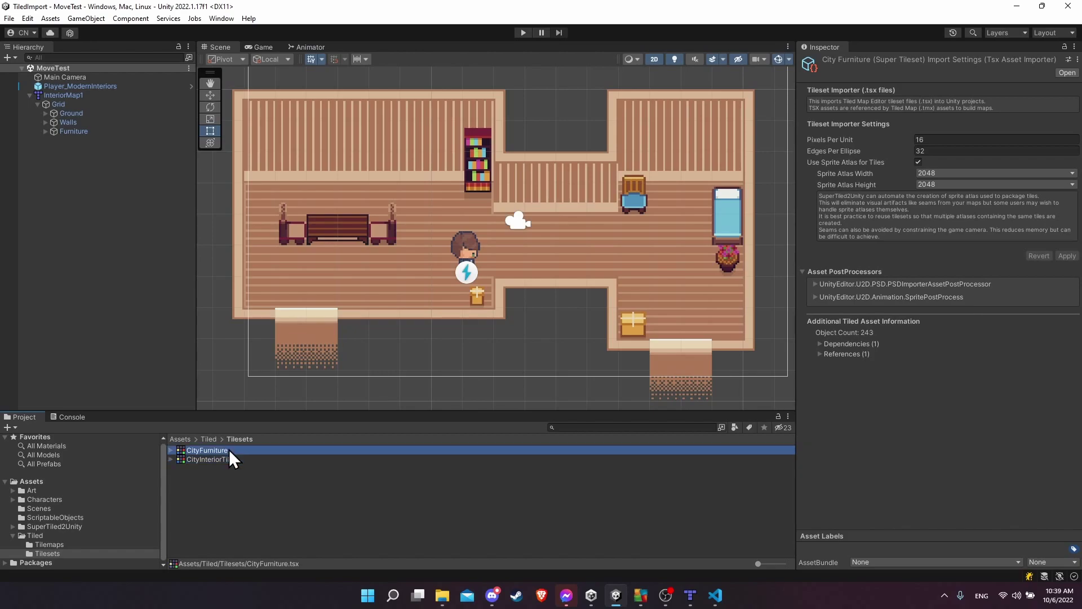
{"action": "left_click", "coordinate": [524, 33]}
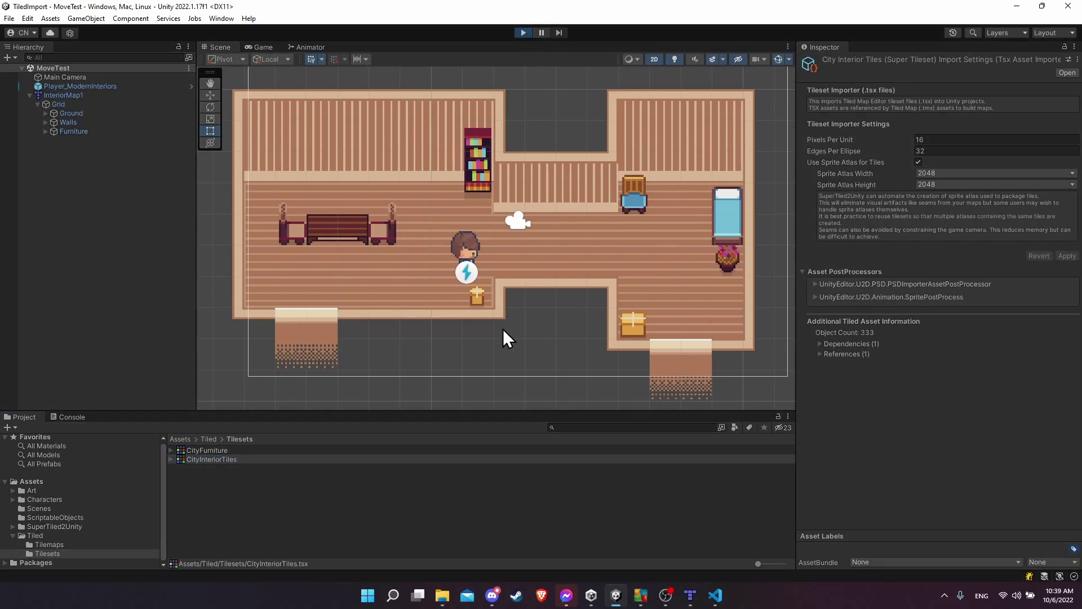
{"action": "key", "text": "Right"}
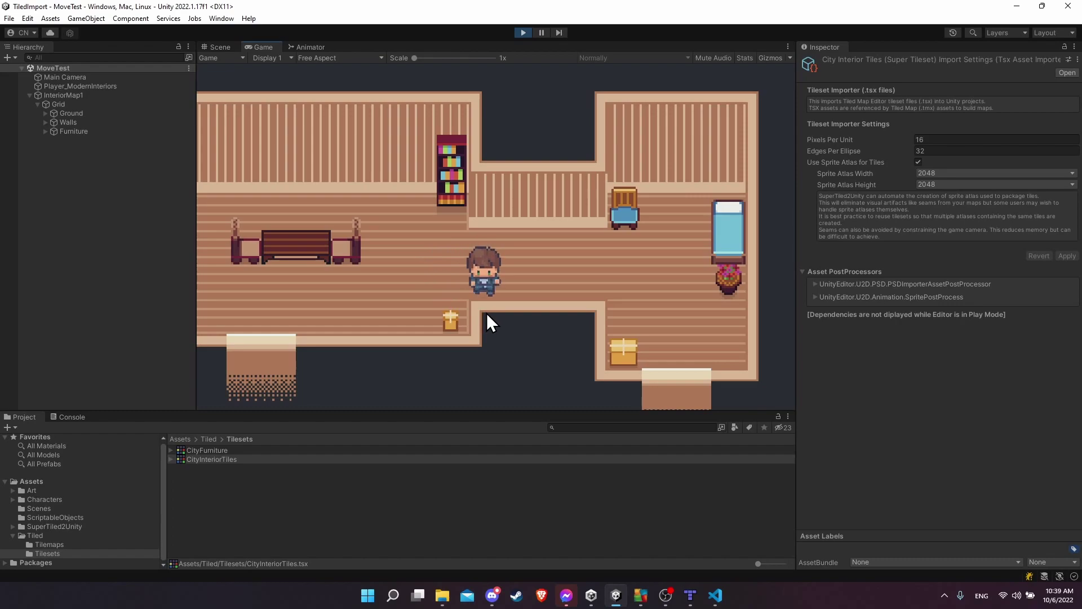
{"action": "key", "text": "Right"}
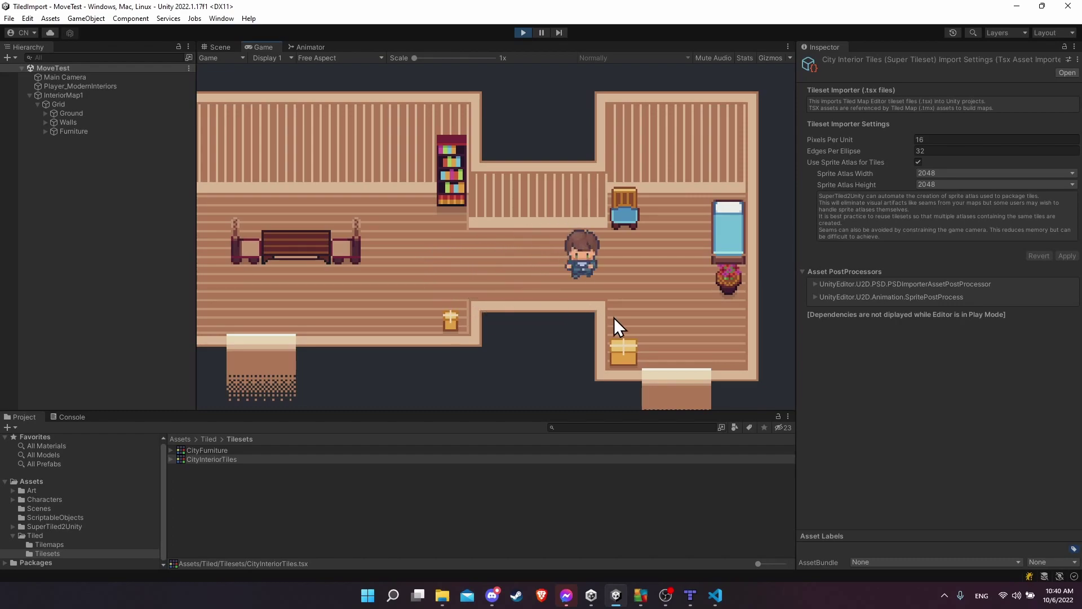
{"action": "key", "text": "Down"}
{"action": "key", "text": "Left"}
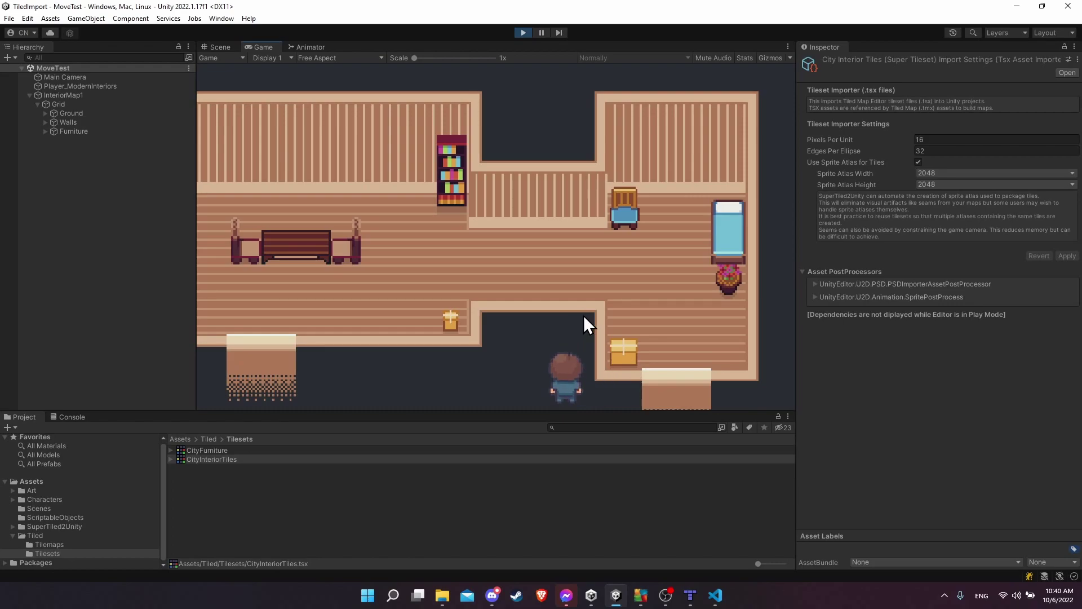
{"action": "key", "text": "Up"}
{"action": "key", "text": "Right"}
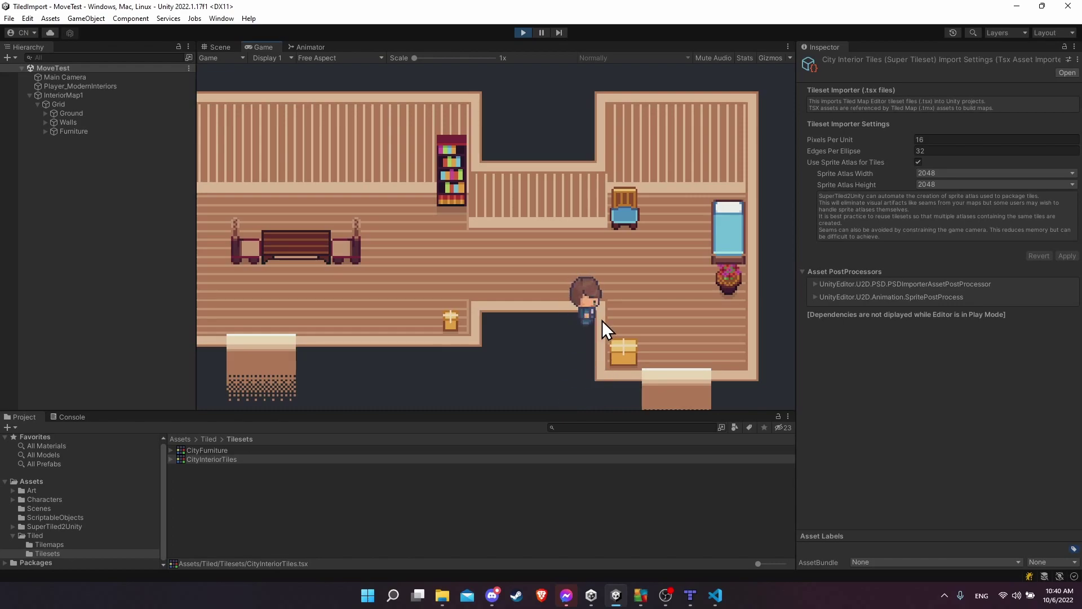
Walk the player back and forth around the corridor's lower wall and the left room's lower edge, and stop play mode.
{"action": "key", "text": "Left"}
{"action": "key", "text": "Down"}
{"action": "key", "text": "Left"}
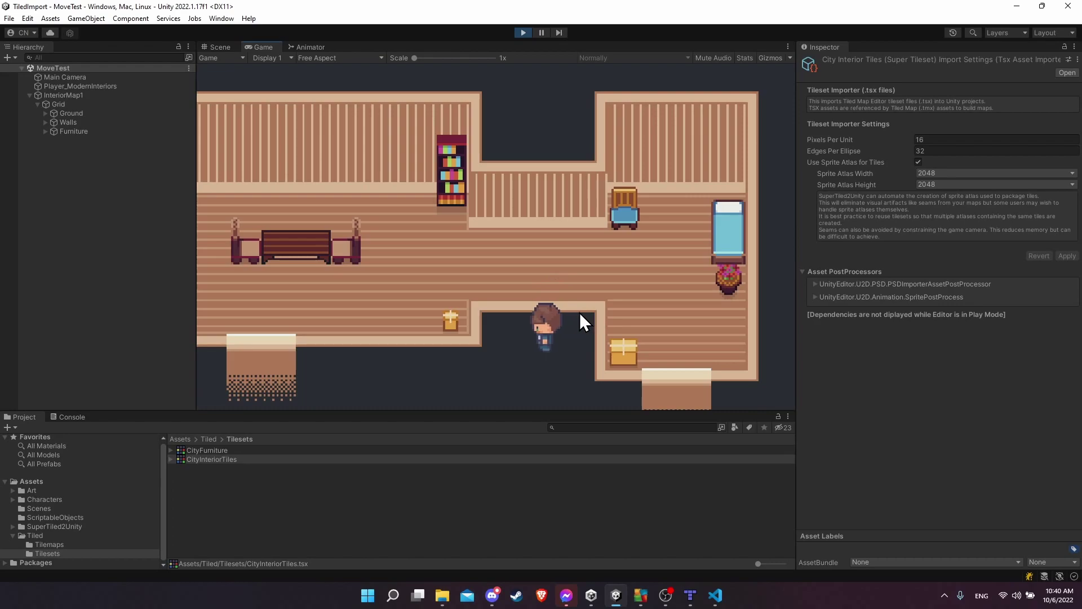
{"action": "key", "text": "Right"}
{"action": "key", "text": "Up"}
{"action": "key", "text": "Left"}
{"action": "key", "text": "Down"}
{"action": "key", "text": "Right"}
{"action": "key", "text": "Down"}
{"action": "key", "text": "Left"}
{"action": "key", "text": "Up"}
{"action": "key", "text": "Right"}
{"action": "key", "text": "Left"}
{"action": "key", "text": "Right"}
{"action": "key", "text": "Down"}
{"action": "key", "text": "Left"}
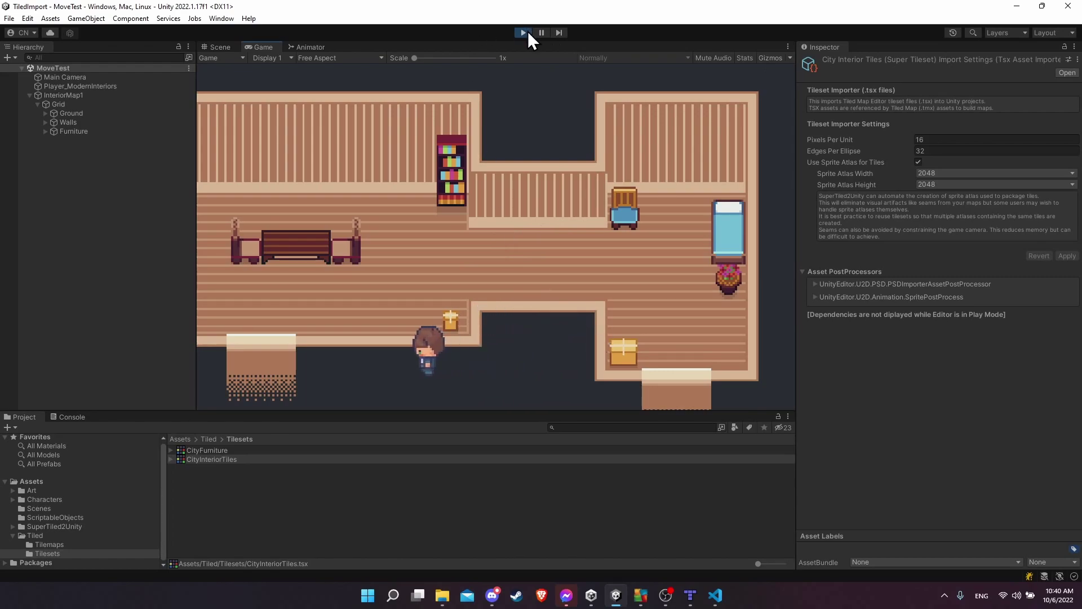
{"action": "left_click", "coordinate": [524, 32]}
Expand the Ground layer of InteriorMap1 and inspect its Chunk (0,0) and Chunk (16,0) objects for colliders.
{"action": "scroll", "coordinate": [624, 257], "scroll_direction": "down", "scroll_amount": 1}
{"action": "middle_click_drag", "start_coordinate": [627, 230], "coordinate": [603, 231]}
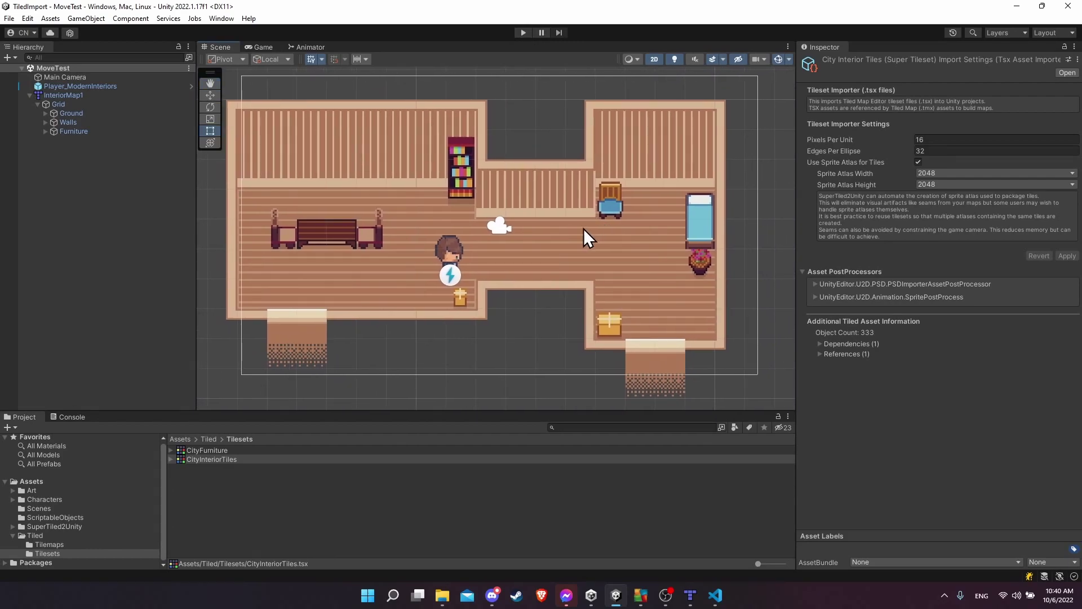
{"action": "middle_click_drag", "start_coordinate": [481, 226], "coordinate": [505, 225]}
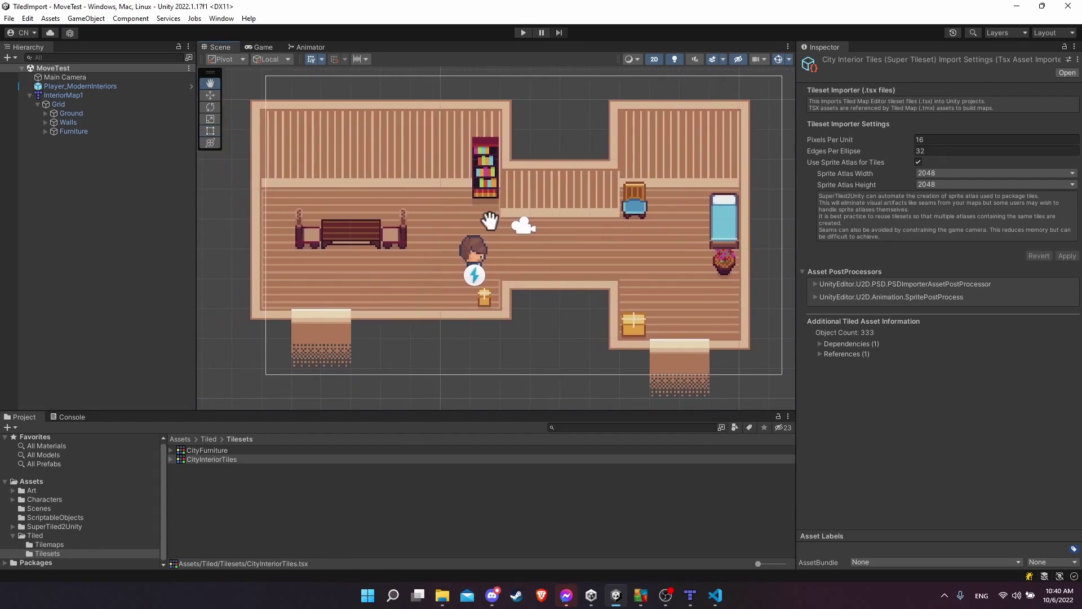
{"action": "left_click", "coordinate": [43, 113]}
{"action": "left_click", "coordinate": [46, 113]}
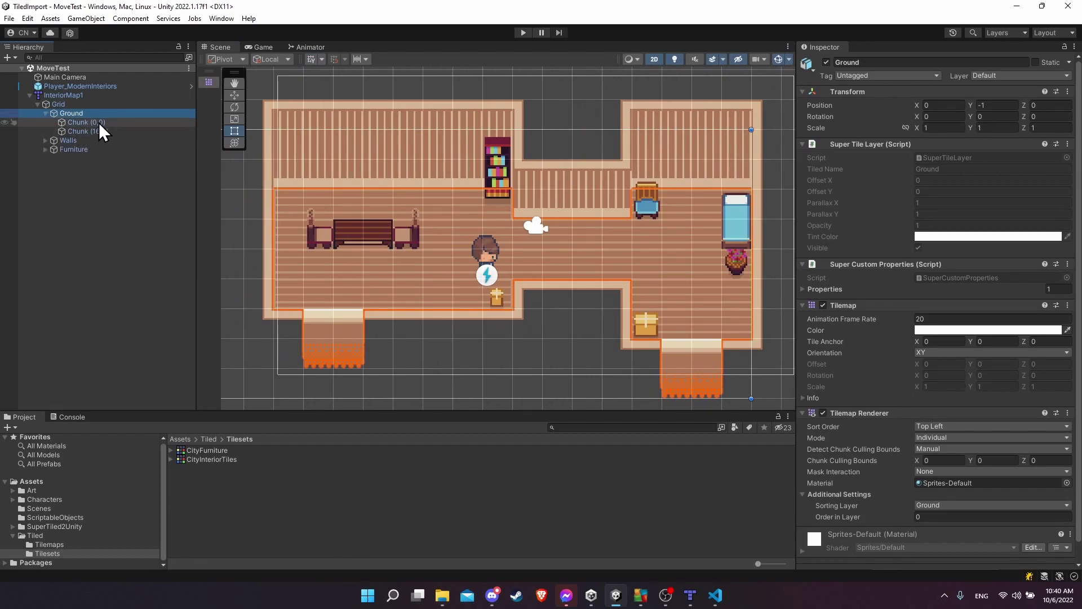
{"action": "left_click", "coordinate": [99, 123]}
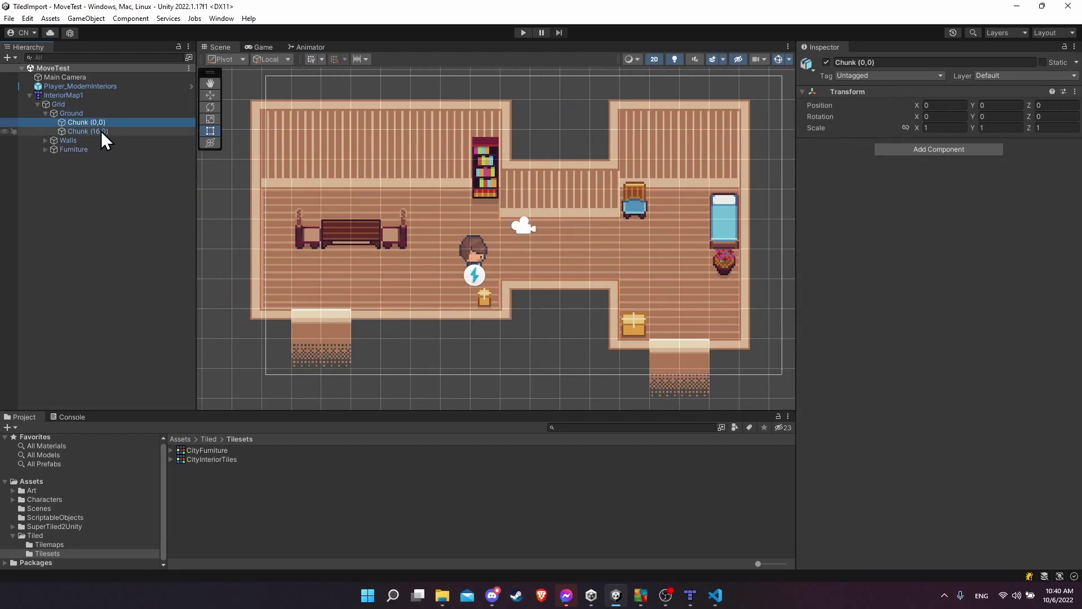
{"action": "left_click", "coordinate": [101, 131]}
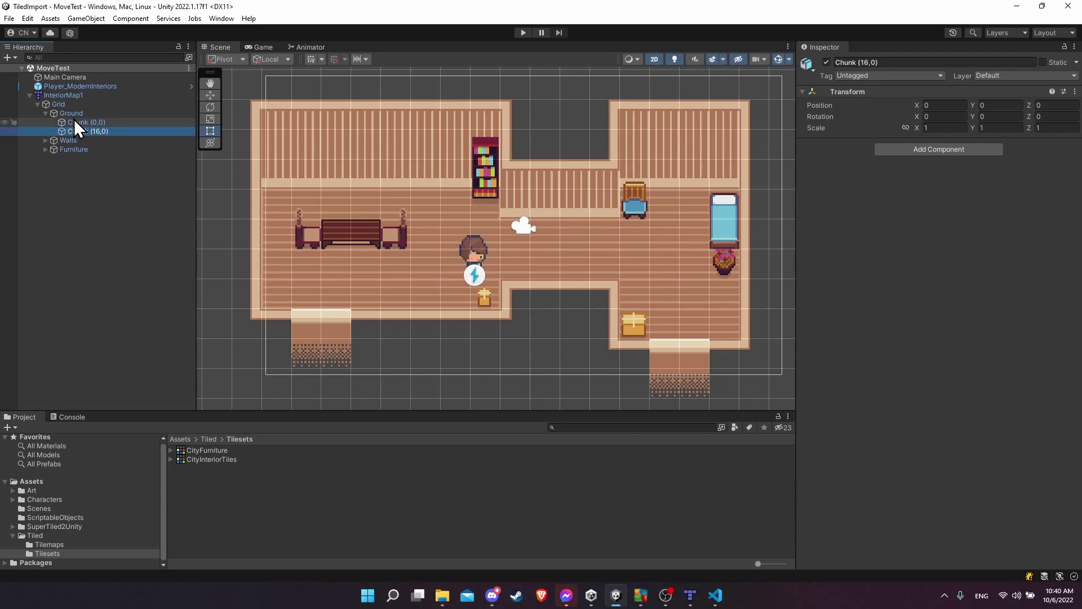
Inspect the Collision_Default colliders under both Walls chunks, including the polygon and outline shape lists of Chunk (0,0).
{"action": "left_click", "coordinate": [45, 140]}
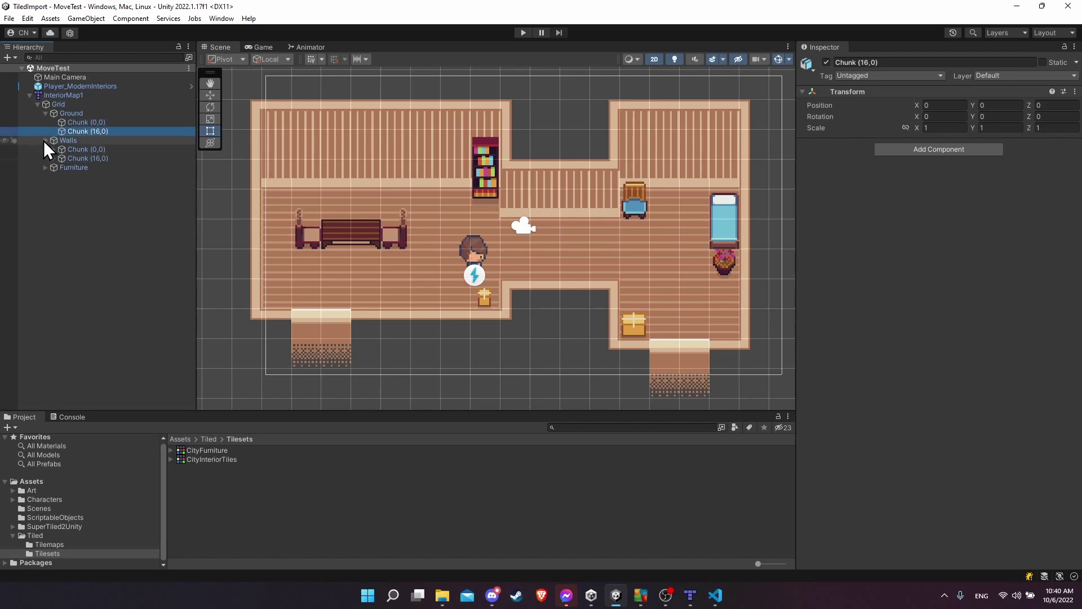
{"action": "left_click", "coordinate": [66, 150]}
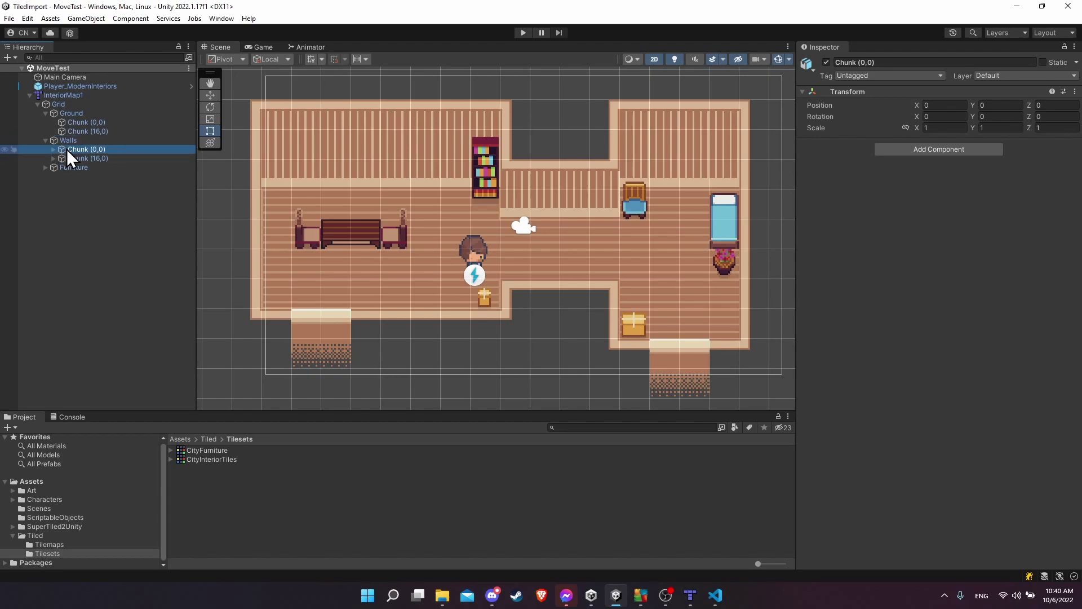
{"action": "left_click", "coordinate": [53, 149]}
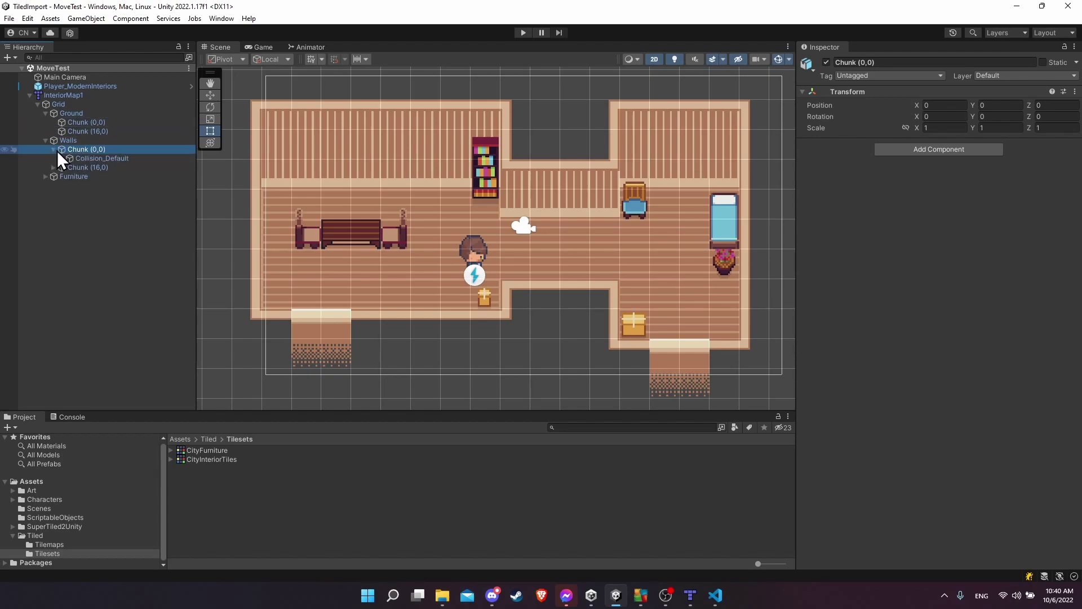
{"action": "left_click", "coordinate": [91, 158]}
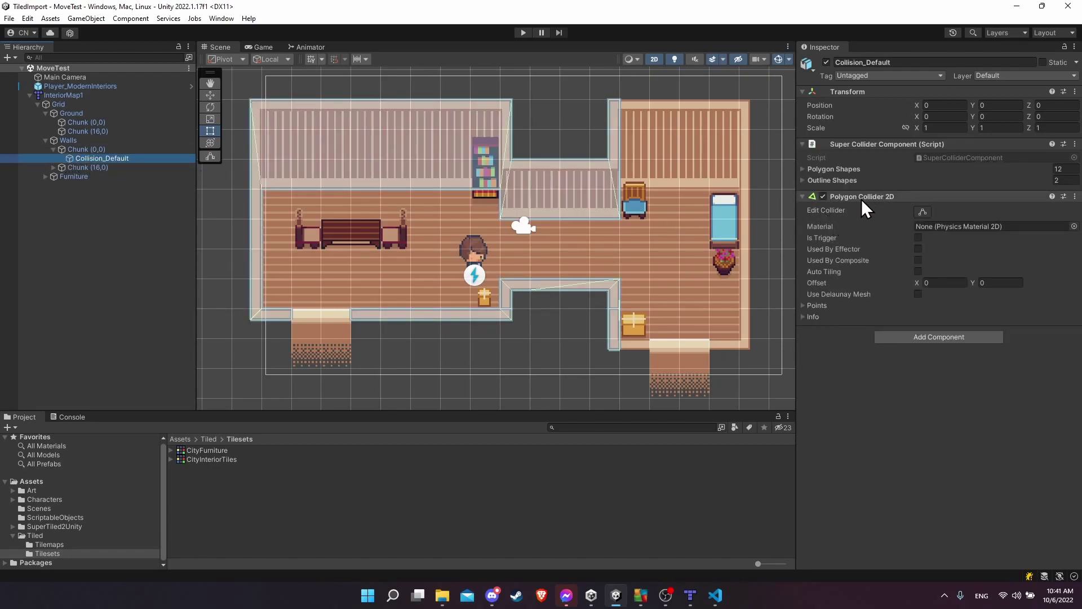
{"action": "left_click", "coordinate": [811, 181]}
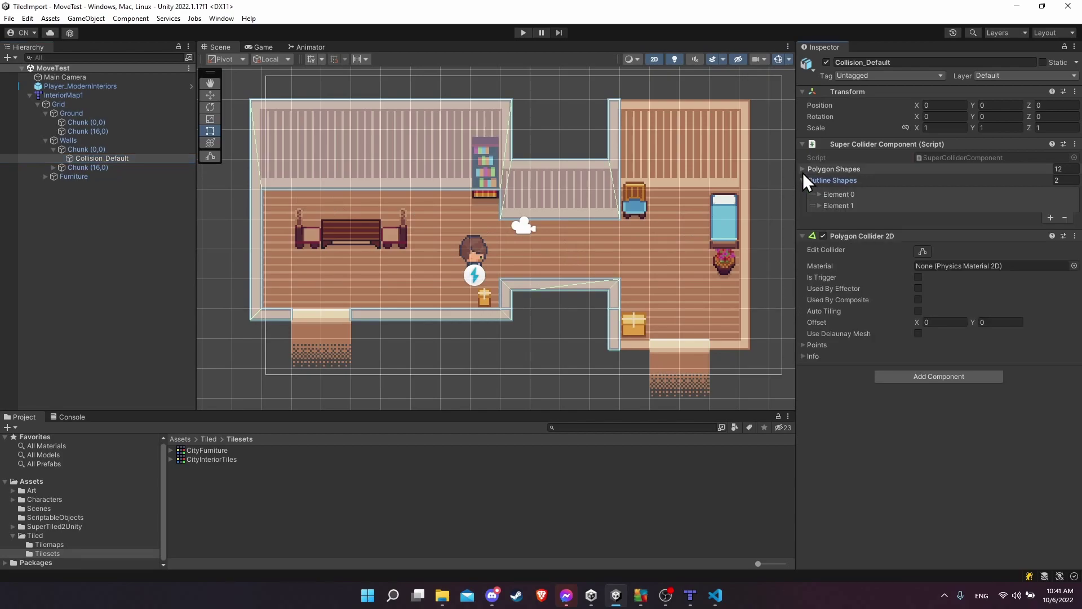
{"action": "left_click", "coordinate": [807, 169]}
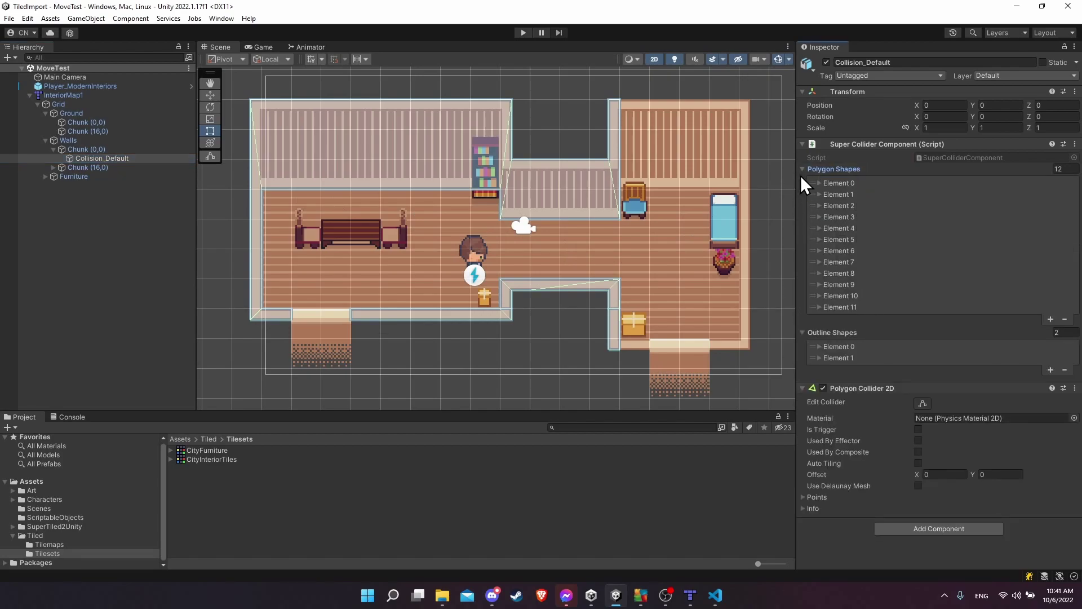
{"action": "left_click", "coordinate": [807, 169]}
{"action": "left_click", "coordinate": [807, 180]}
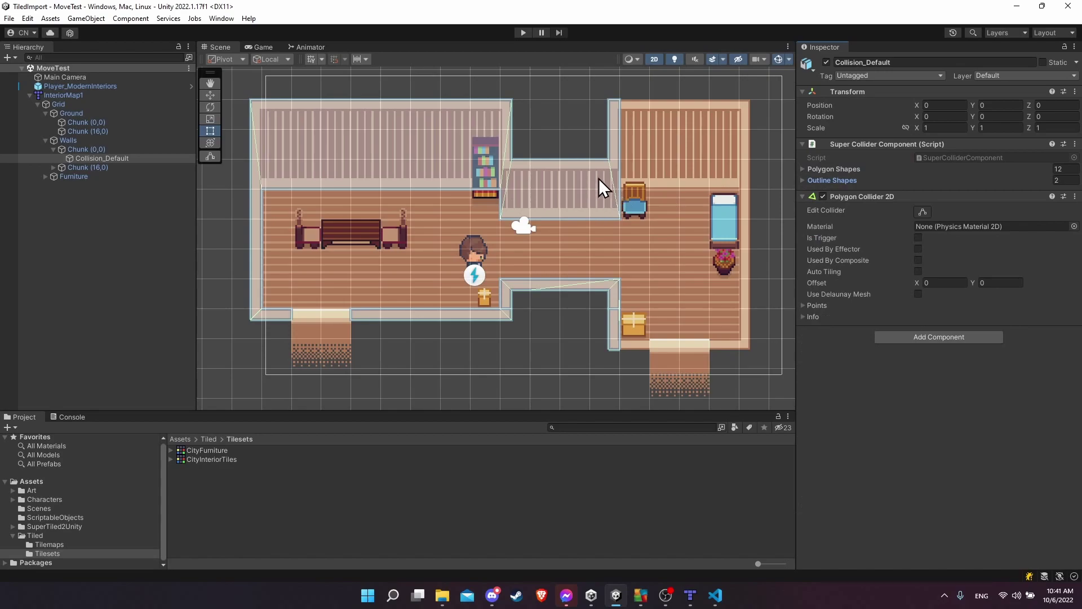
{"action": "middle_click_drag", "start_coordinate": [620, 234], "coordinate": [603, 234]}
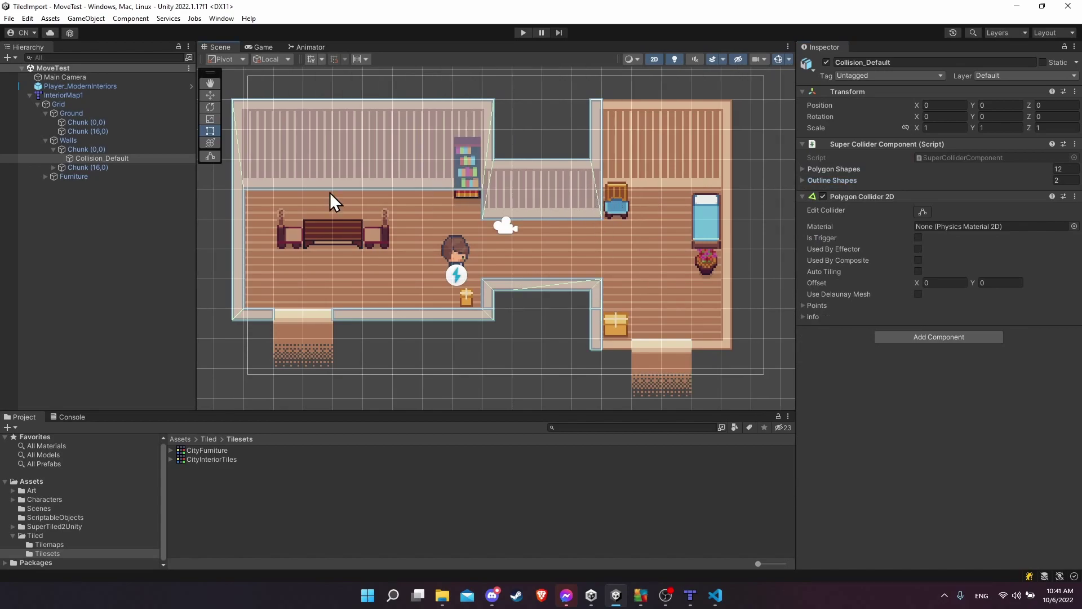
{"action": "left_click", "coordinate": [53, 167]}
{"action": "left_click", "coordinate": [73, 178]}
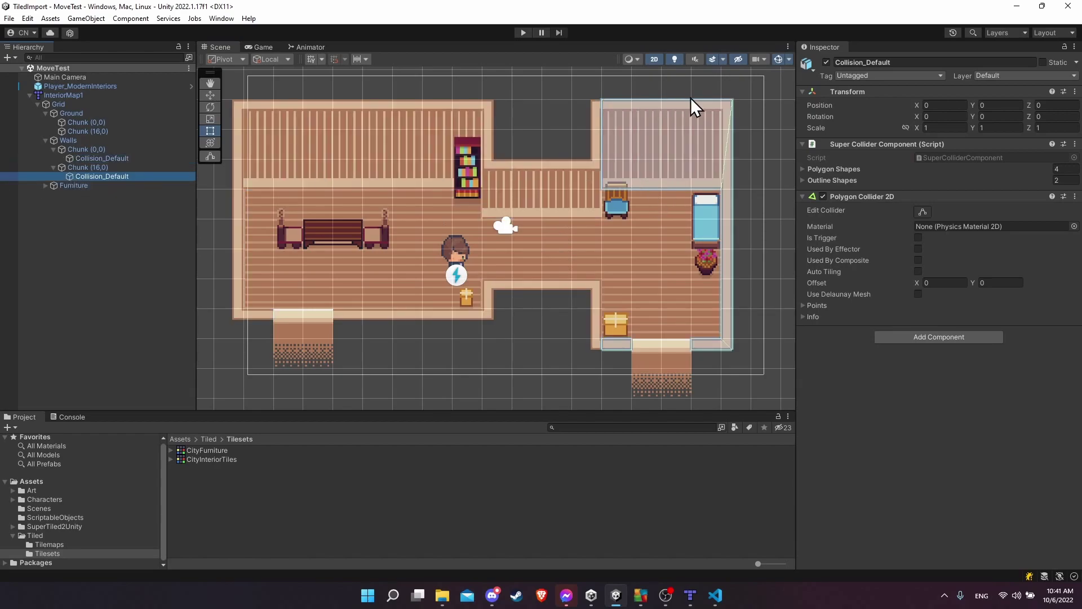
Inspect the Collision_Default colliders under both Furniture chunks and their coverage of the furniture in each room.
{"action": "left_click", "coordinate": [45, 186]}
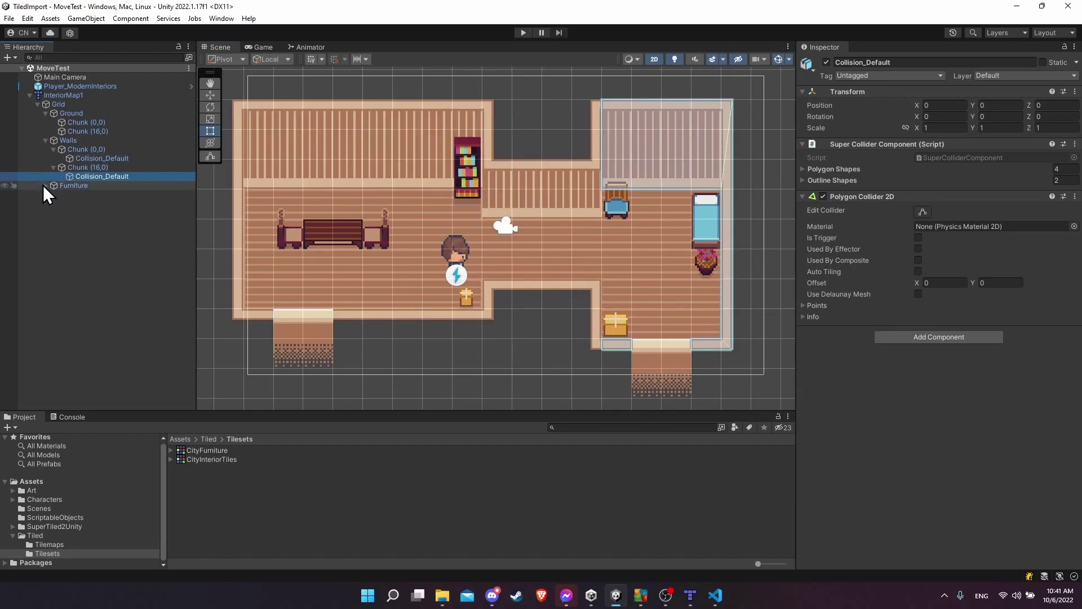
{"action": "left_click", "coordinate": [68, 195]}
{"action": "left_click", "coordinate": [54, 194]}
{"action": "left_click", "coordinate": [95, 203]}
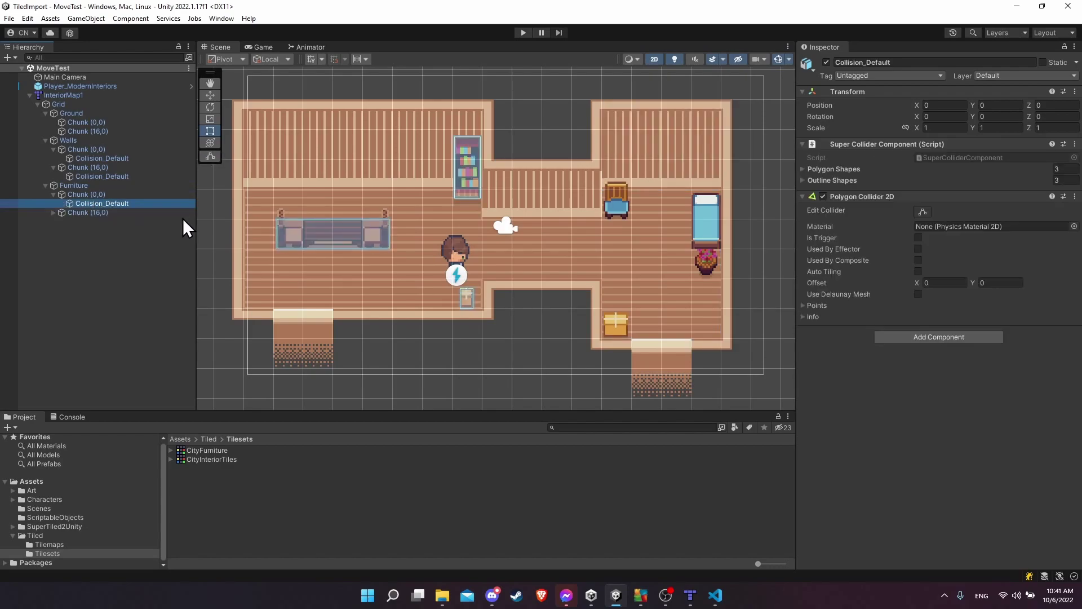
{"action": "middle_click_drag", "start_coordinate": [391, 268], "coordinate": [400, 250]}
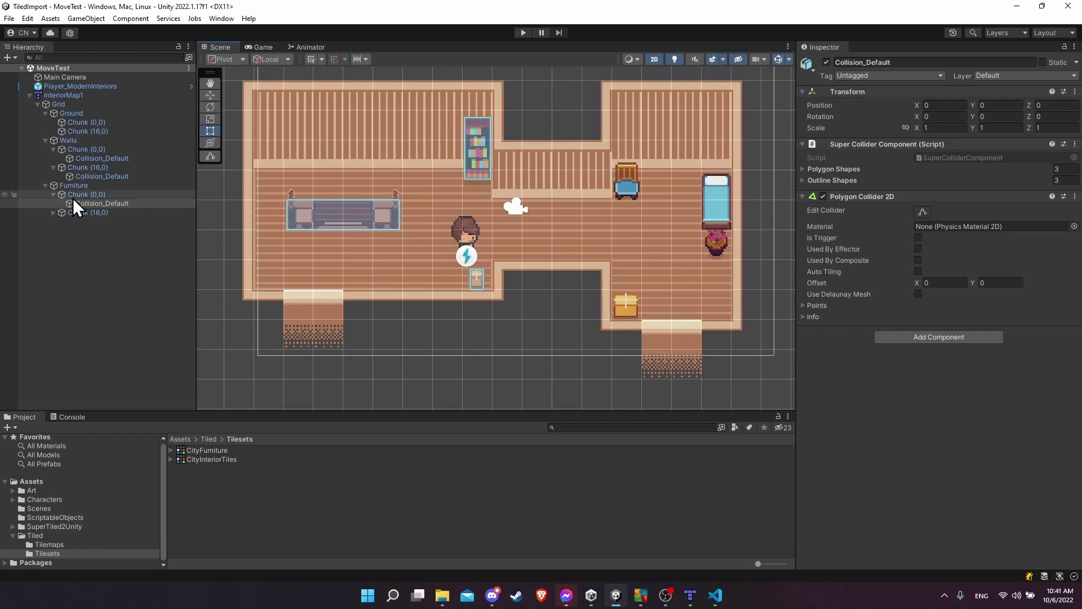
{"action": "left_click", "coordinate": [53, 213]}
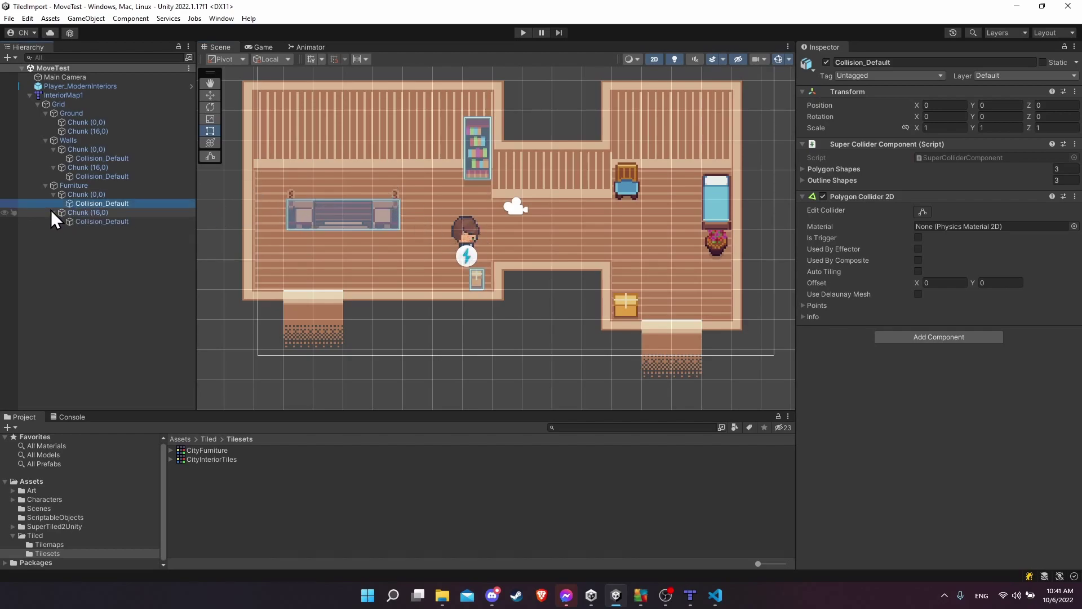
{"action": "left_click", "coordinate": [87, 221]}
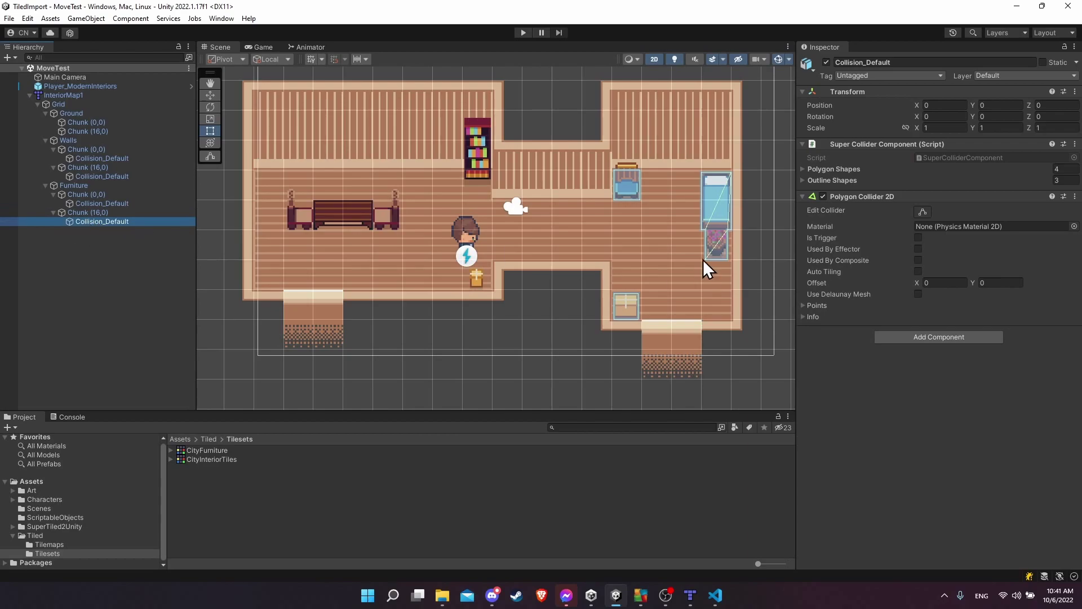
{"action": "middle_click_drag", "start_coordinate": [688, 209], "coordinate": [679, 212]}
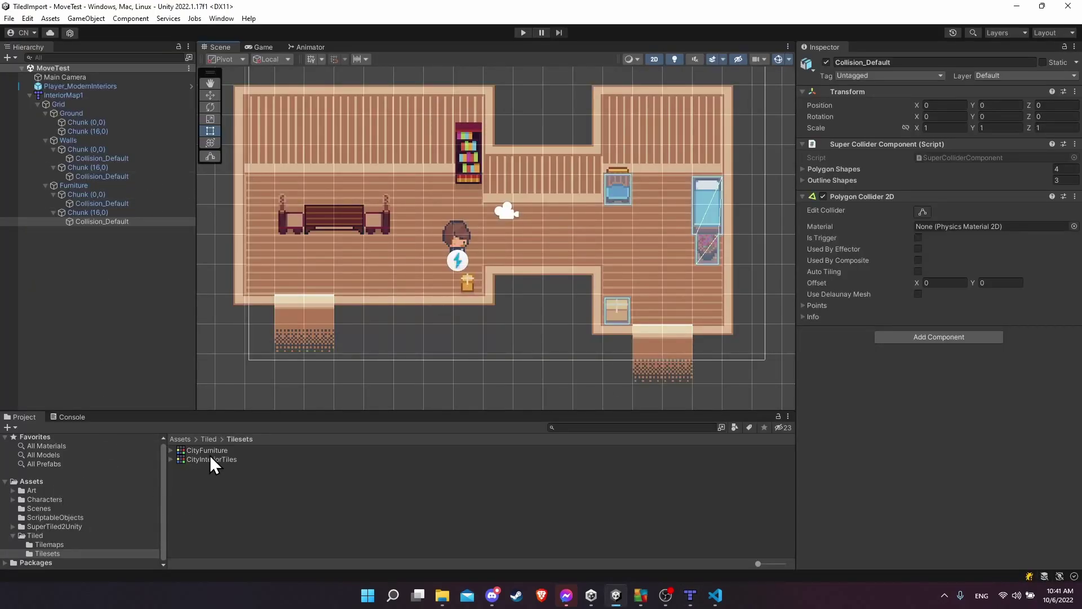
Open the CityFurniture tileset in Tiled and check the collision rectangle on the seat tile of the side-facing beige chair.
{"action": "left_click", "coordinate": [210, 451]}
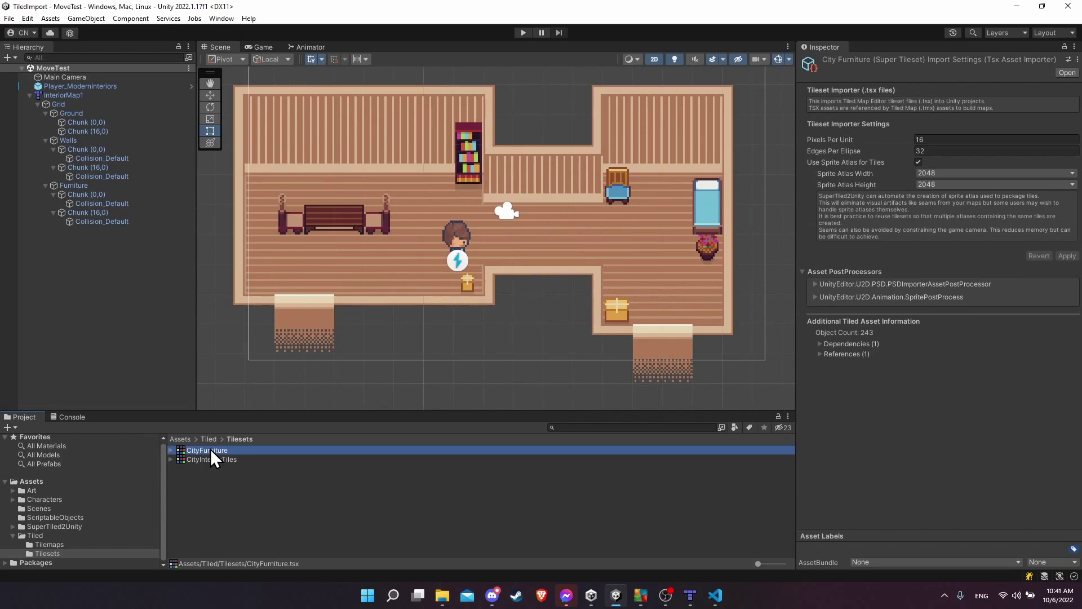
{"action": "double_click", "coordinate": [216, 448]}
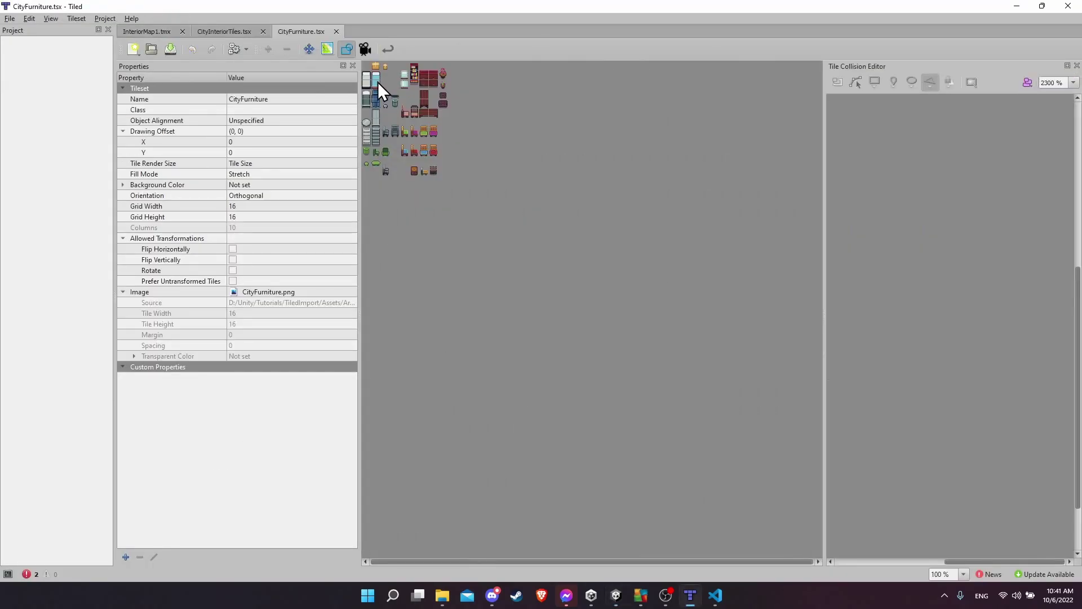
{"action": "scroll", "coordinate": [377, 82], "scroll_direction": "up", "scroll_amount": 4, "text": "ctrl"}
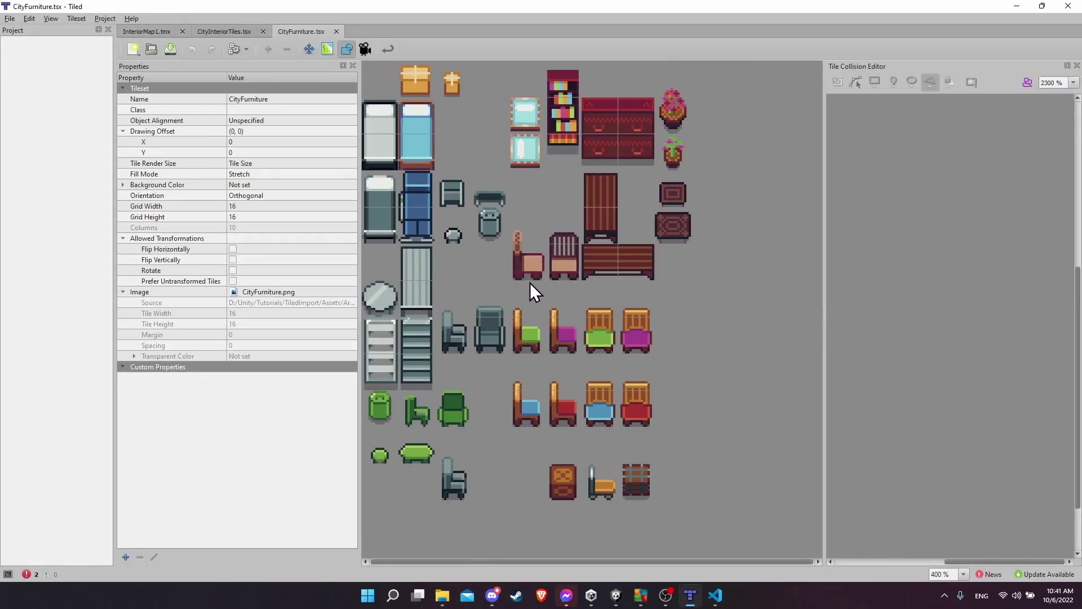
{"action": "left_click", "coordinate": [529, 273]}
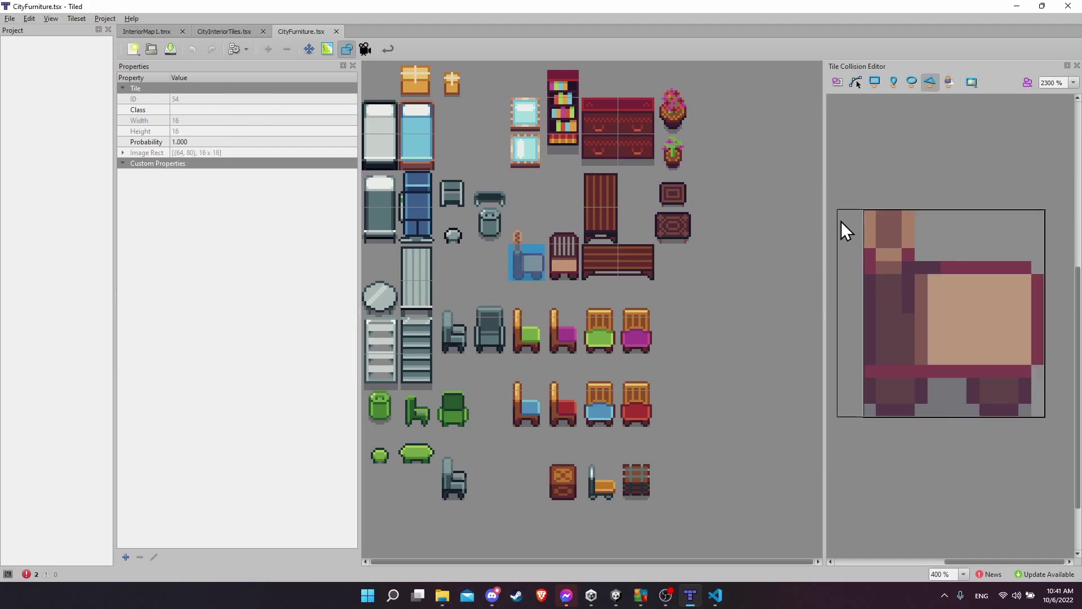
{"action": "left_click_drag", "start_coordinate": [931, 215], "coordinate": [914, 103]}
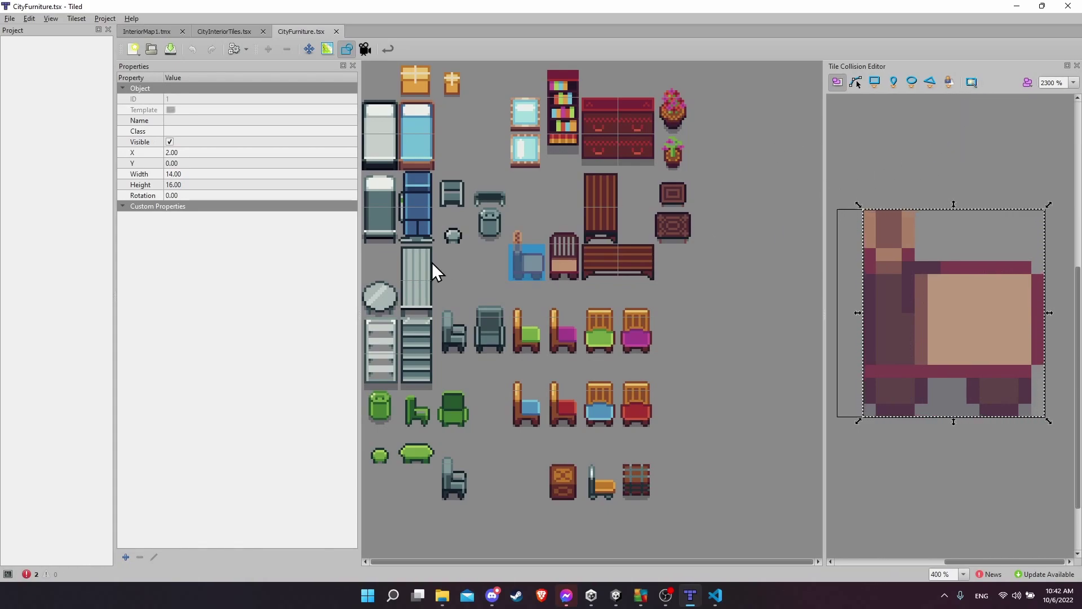
Add an automatically detected 8 × 7 collision rectangle at X 4, Y 9 to the small grey stool tile.
{"action": "left_click", "coordinate": [444, 234]}
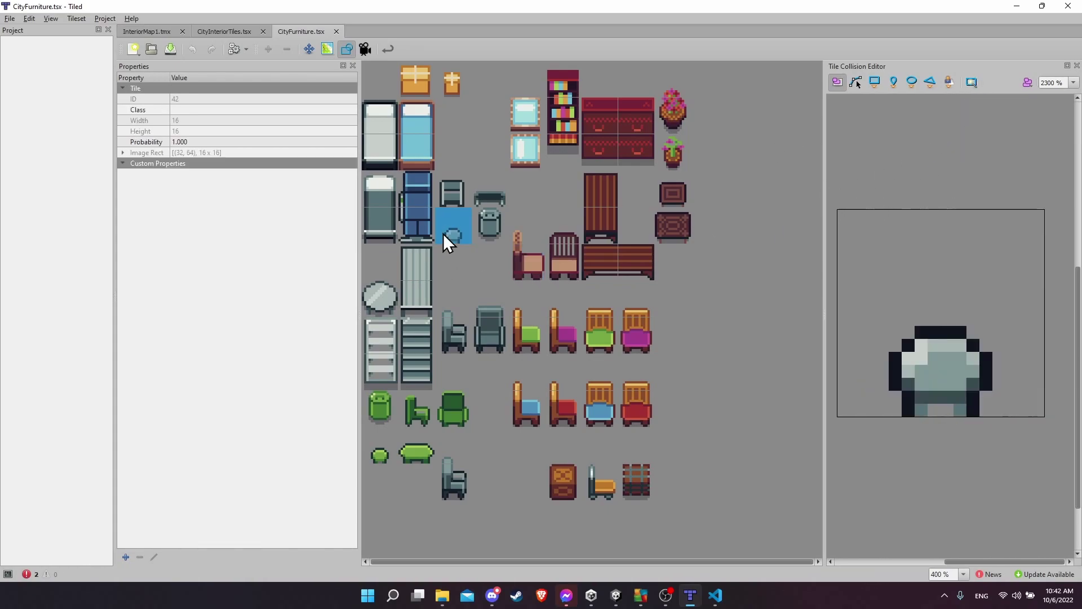
{"action": "left_click", "coordinate": [969, 82]}
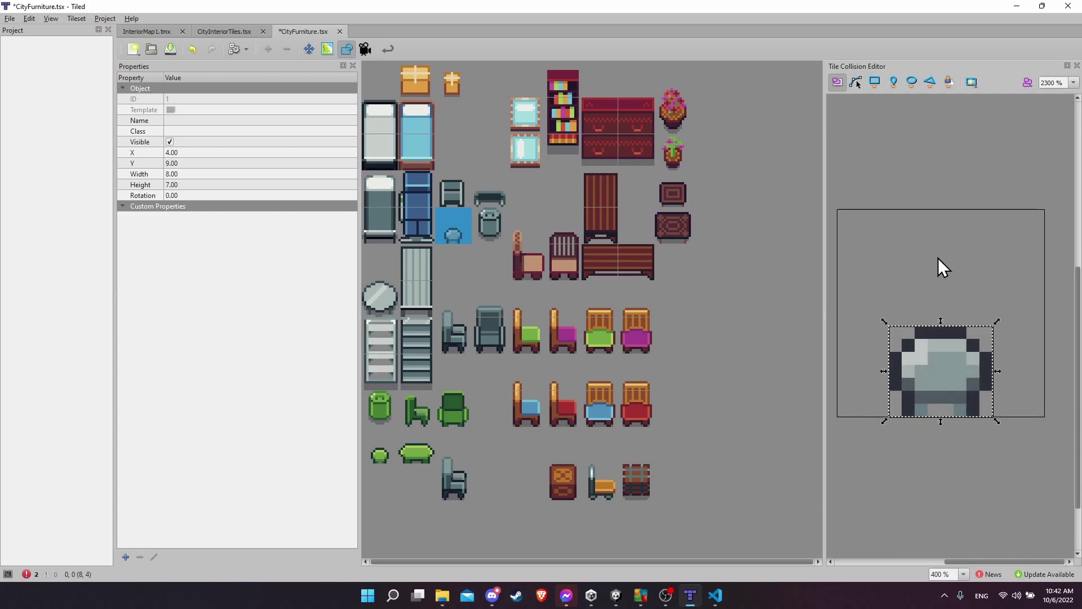
Shorten the crate tile's collision rectangle to a height of 14 so it excludes the shadow strip, and save the tileset.
{"action": "key", "text": "Escape"}
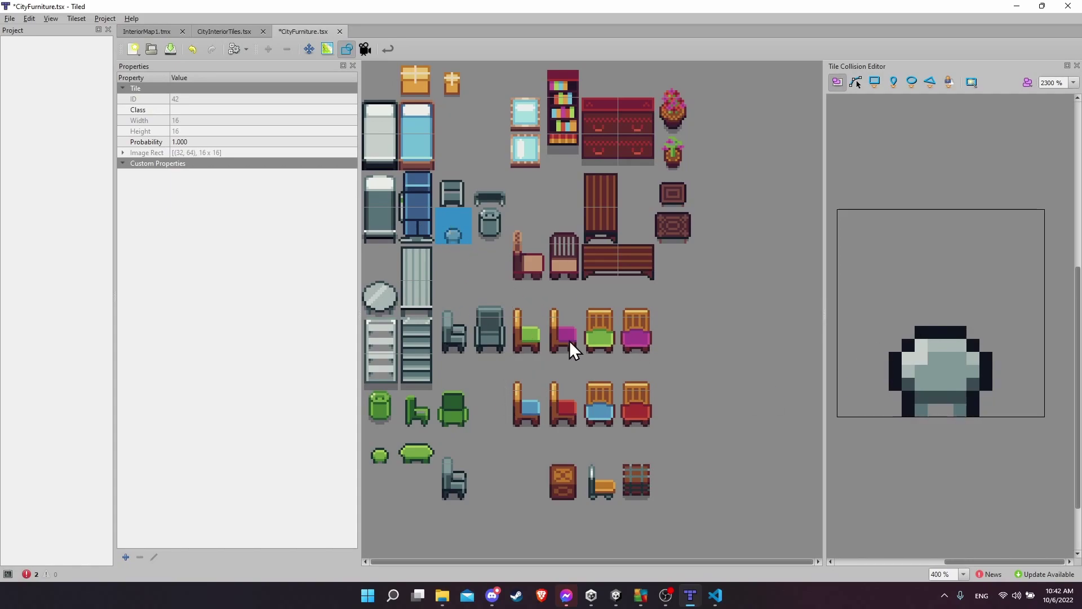
{"action": "left_click", "coordinate": [636, 482]}
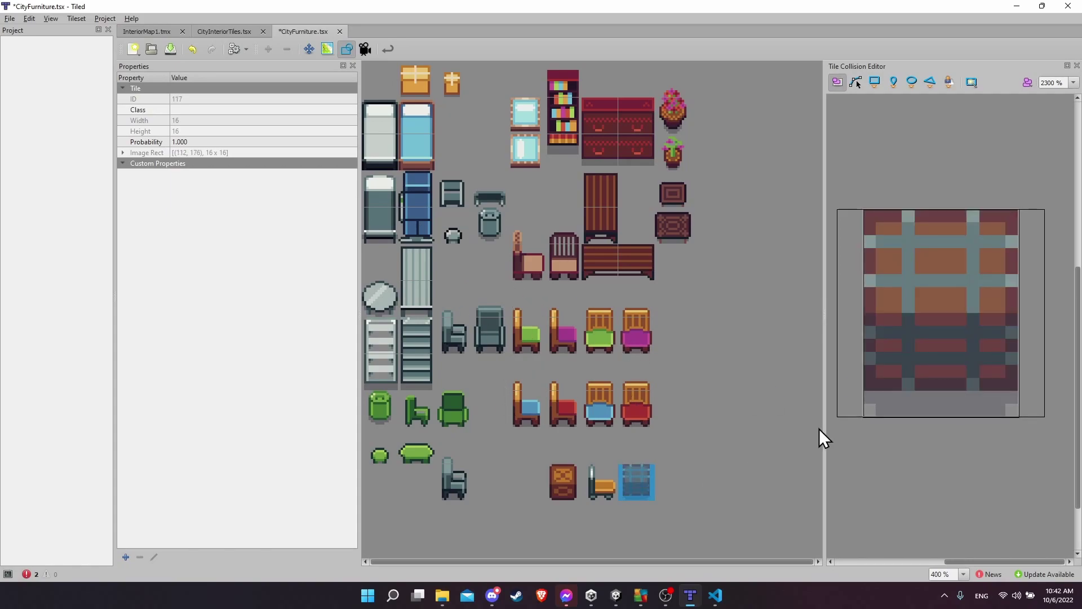
{"action": "left_click", "coordinate": [965, 324]}
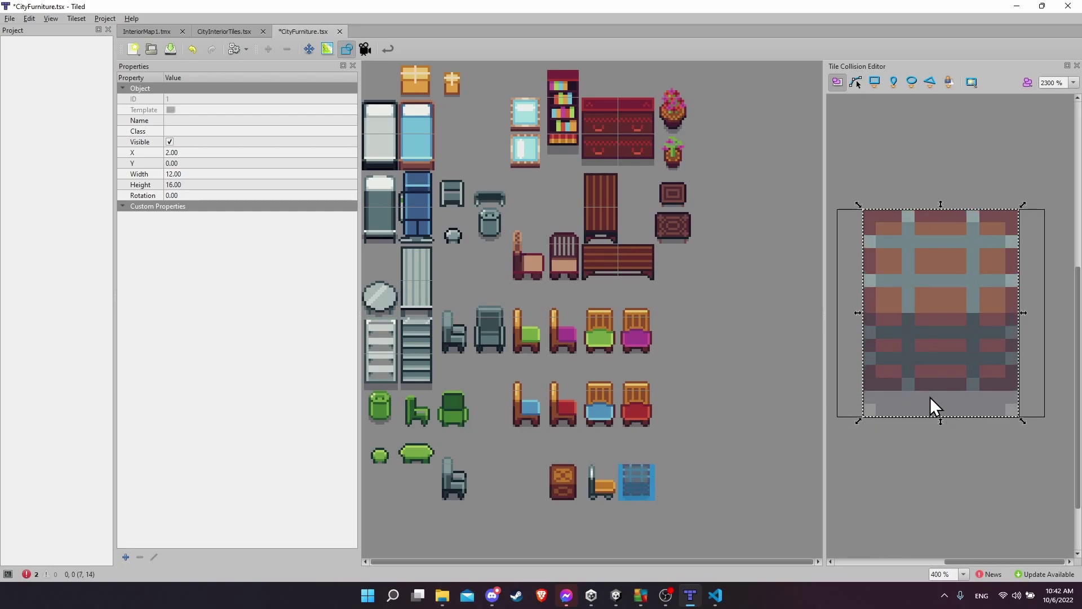
{"action": "left_click", "coordinate": [921, 418]}
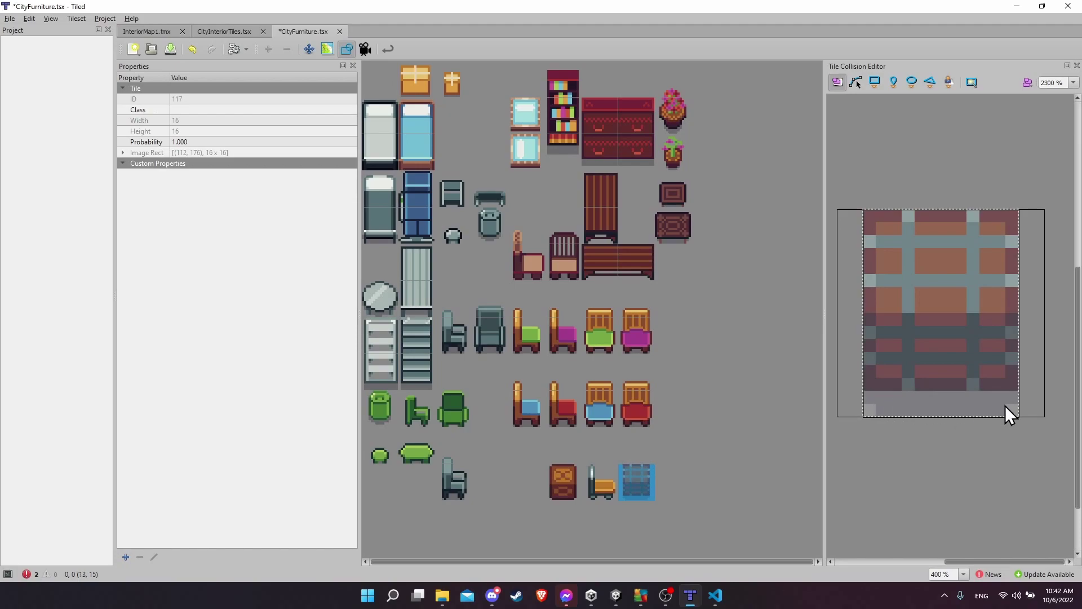
{"action": "left_click", "coordinate": [956, 414]}
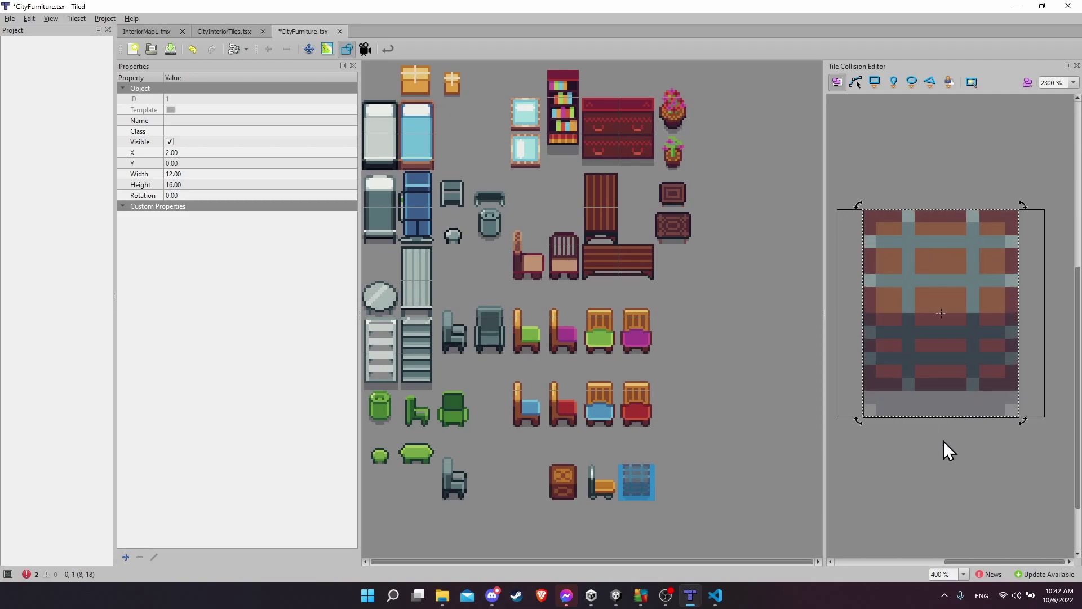
{"action": "left_click", "coordinate": [943, 440]}
{"action": "left_click", "coordinate": [953, 374]}
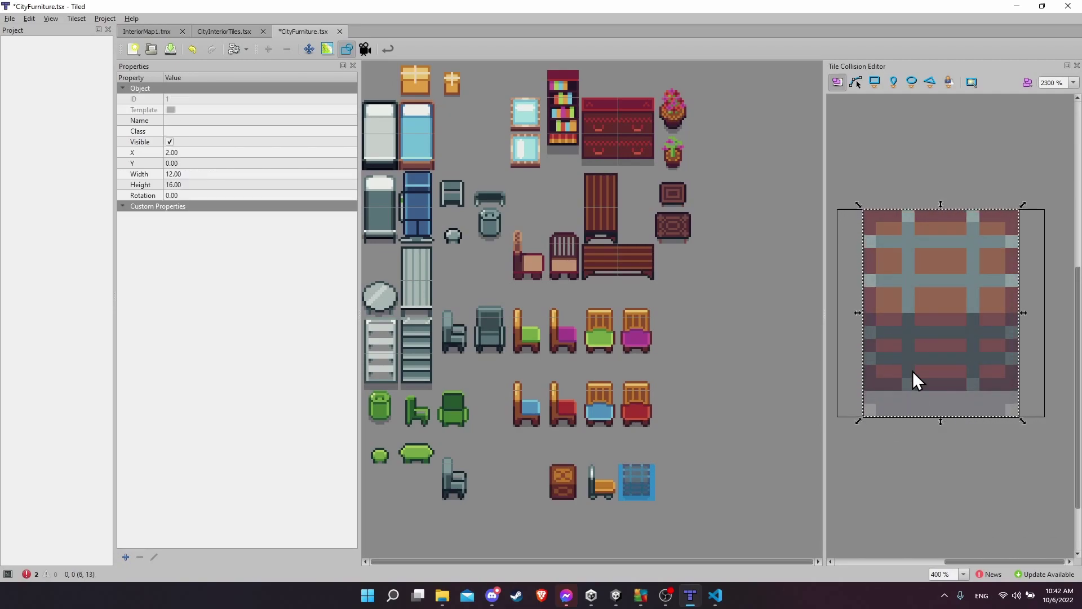
{"action": "left_click_drag", "start_coordinate": [941, 424], "coordinate": [942, 397]}
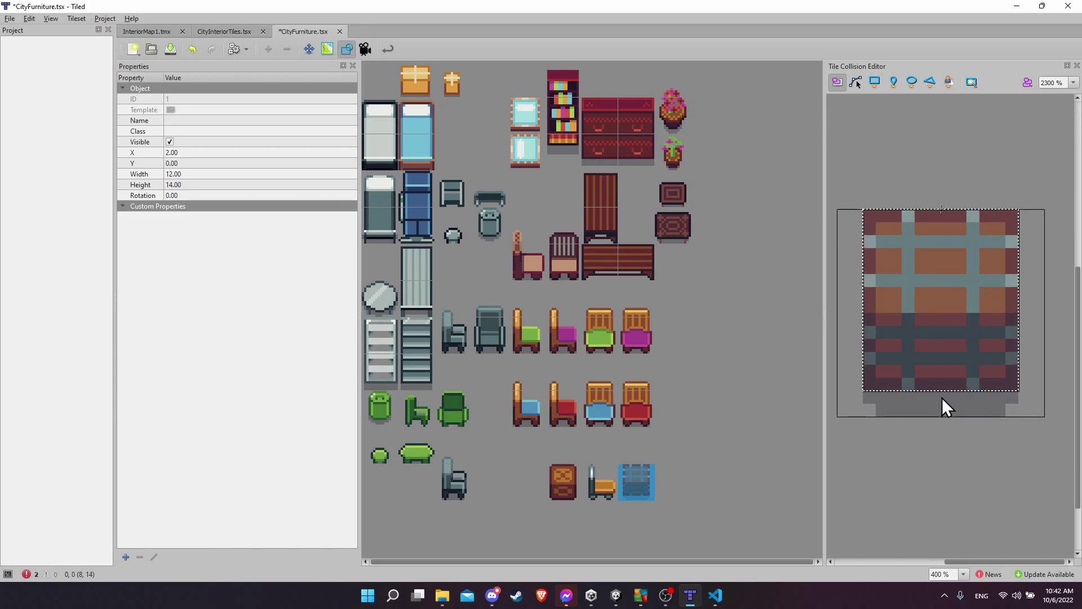
{"action": "left_click", "coordinate": [935, 424]}
{"action": "left_click", "coordinate": [939, 364]}
{"action": "key", "text": "ctrl+s"}
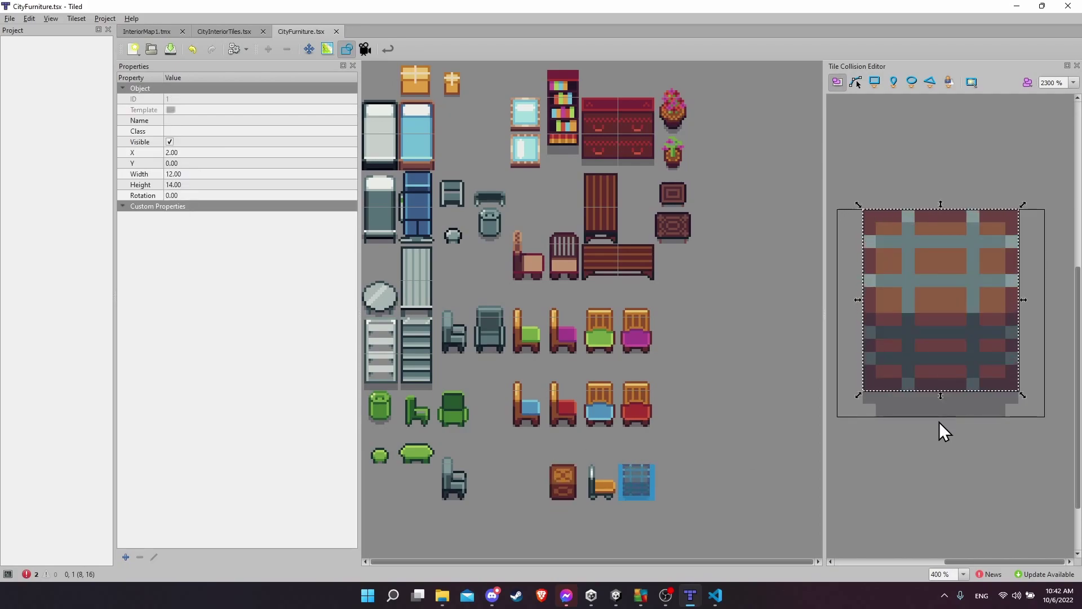
Check the collision rectangle on the lowest grey armchair tile, and switch to Unity to show the Tilemaps folder with nothing selected.
{"action": "left_click", "coordinate": [449, 493]}
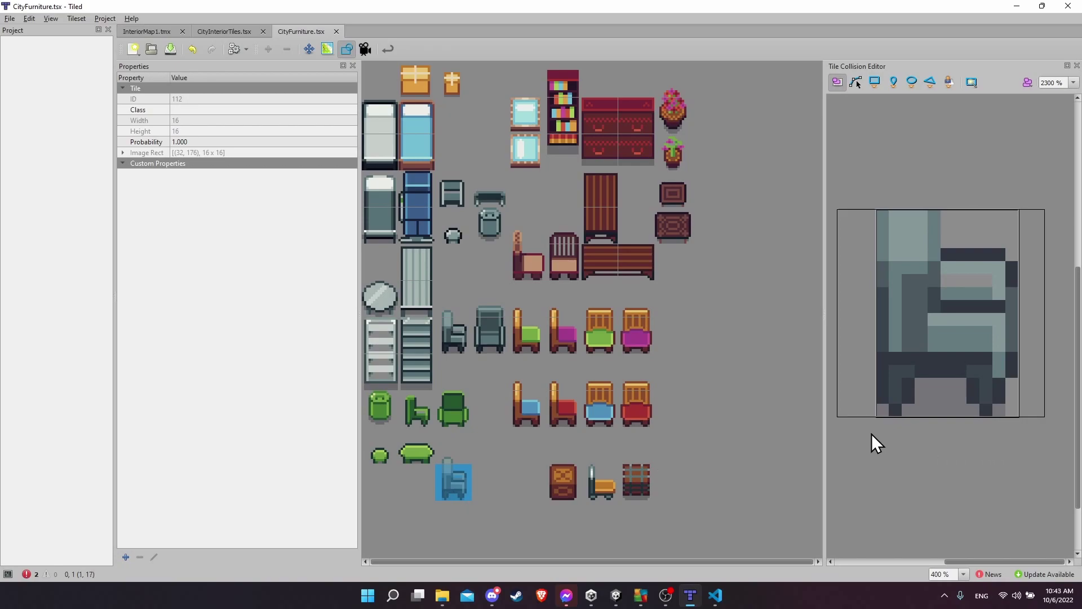
{"action": "key", "text": "alt+Tab"}
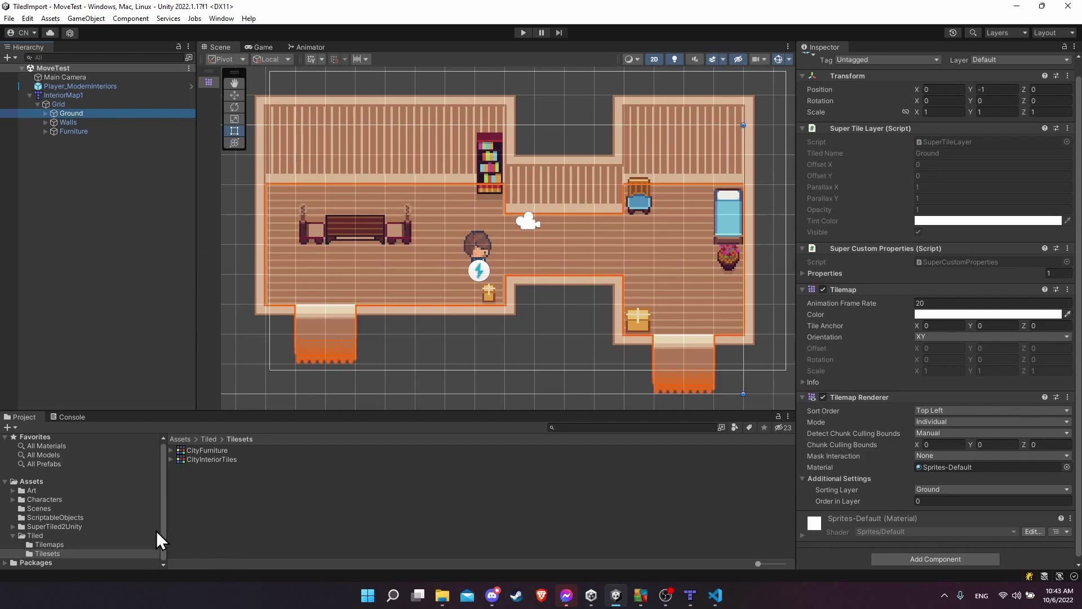
{"action": "left_click", "coordinate": [92, 544]}
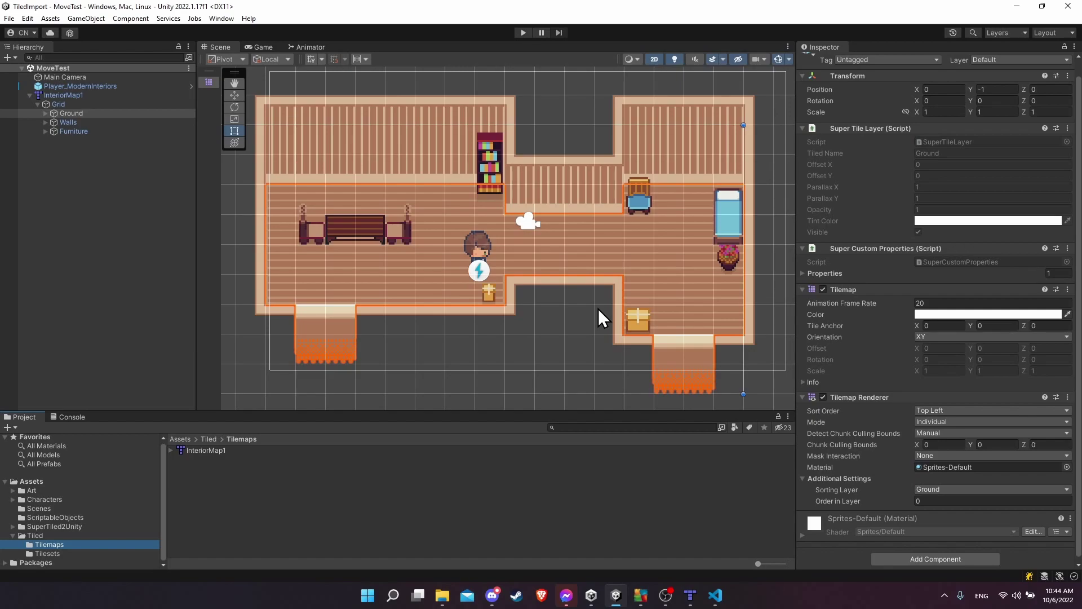
{"action": "left_click", "coordinate": [764, 294]}
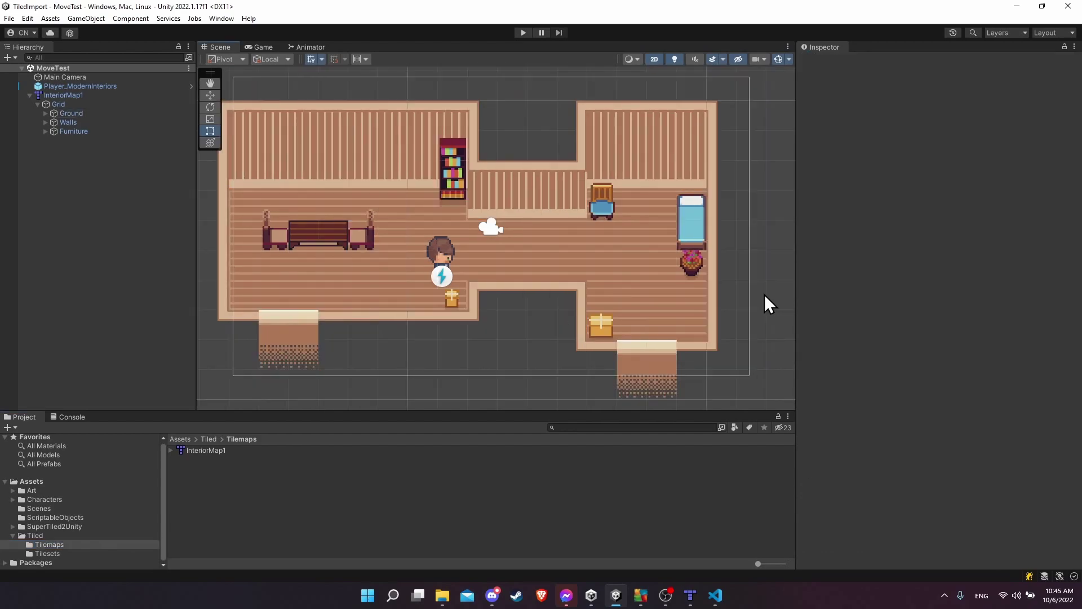